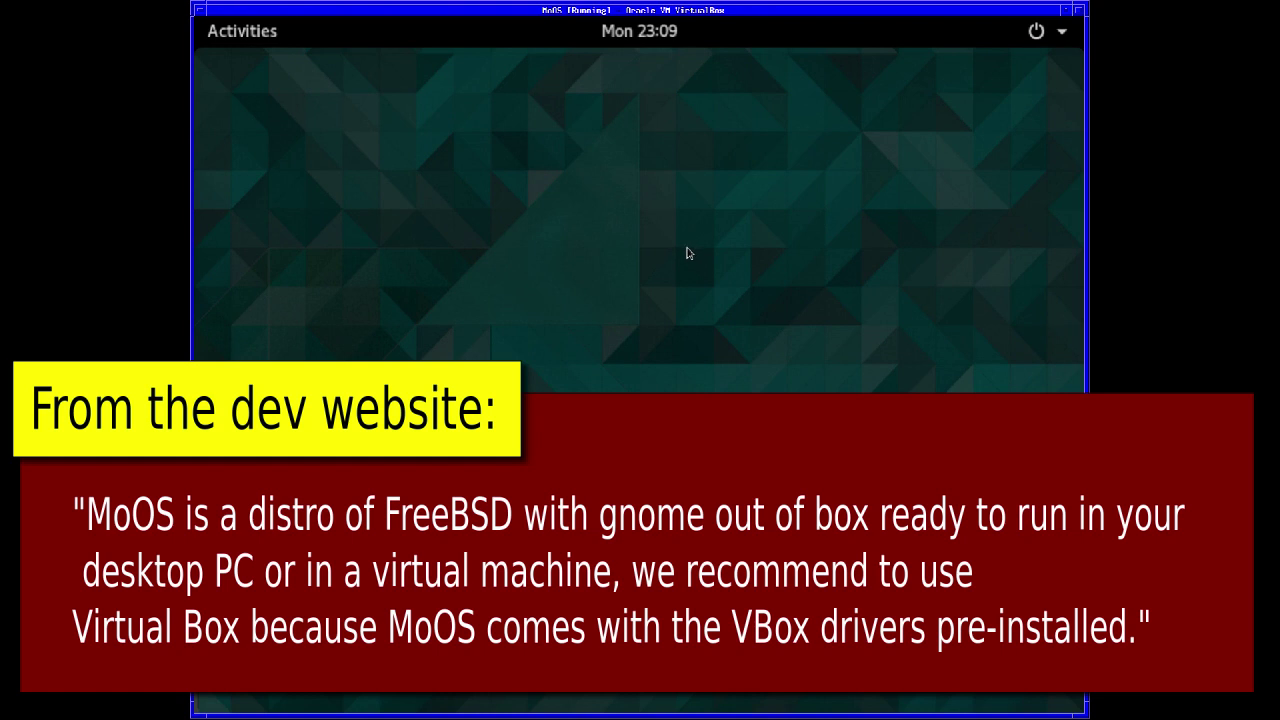
# - Open and close the Activities overview, the status-icon tray and the app grid
pyautogui.click(222, 40)
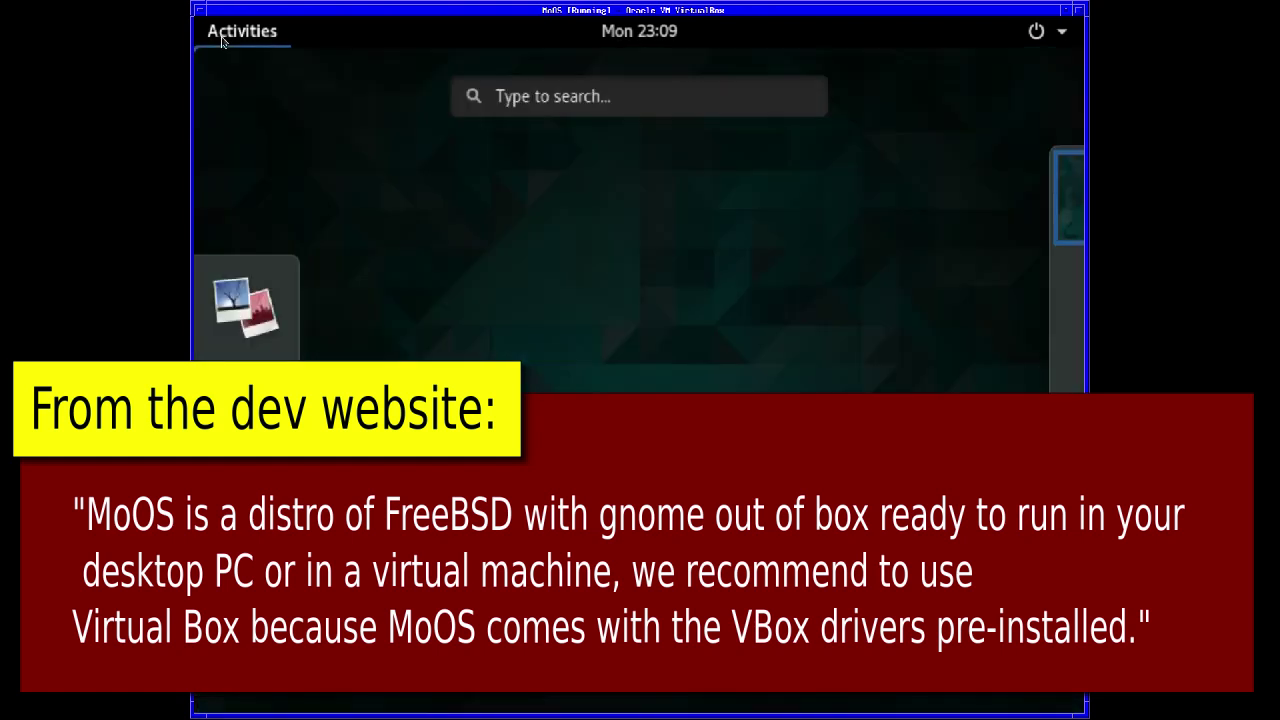
pyautogui.press('Escape')
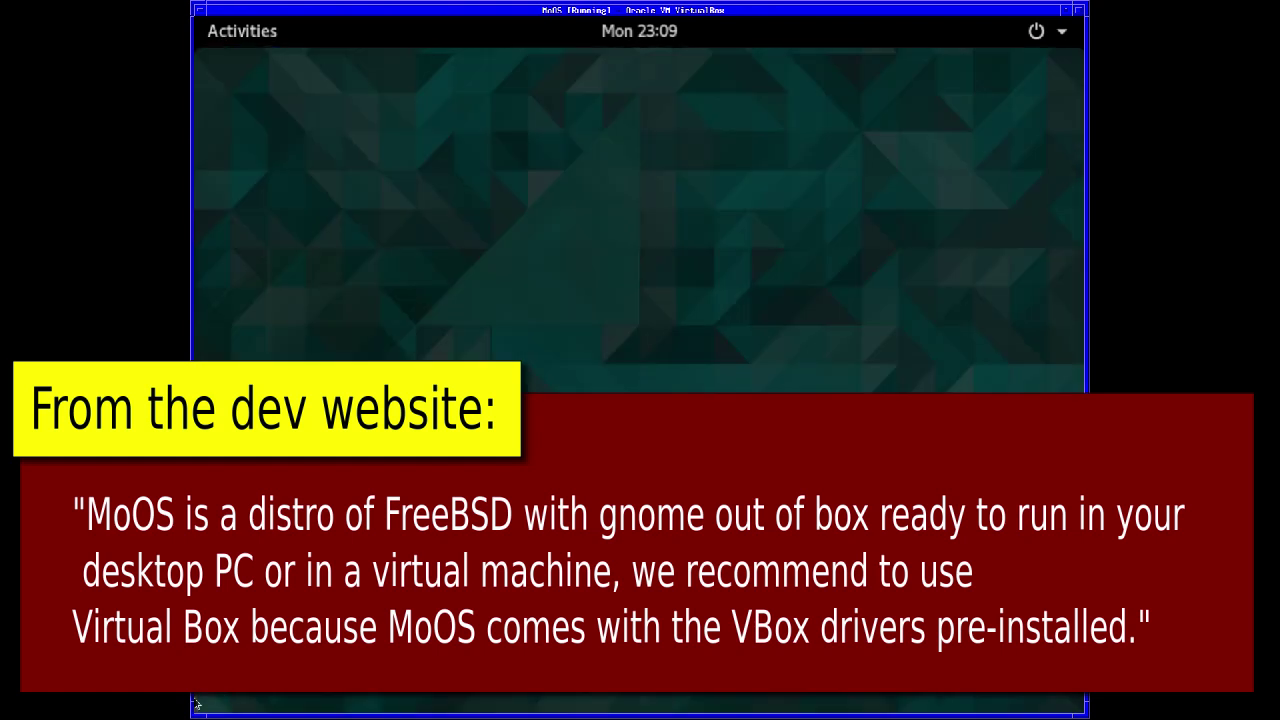
pyautogui.click(212, 694)
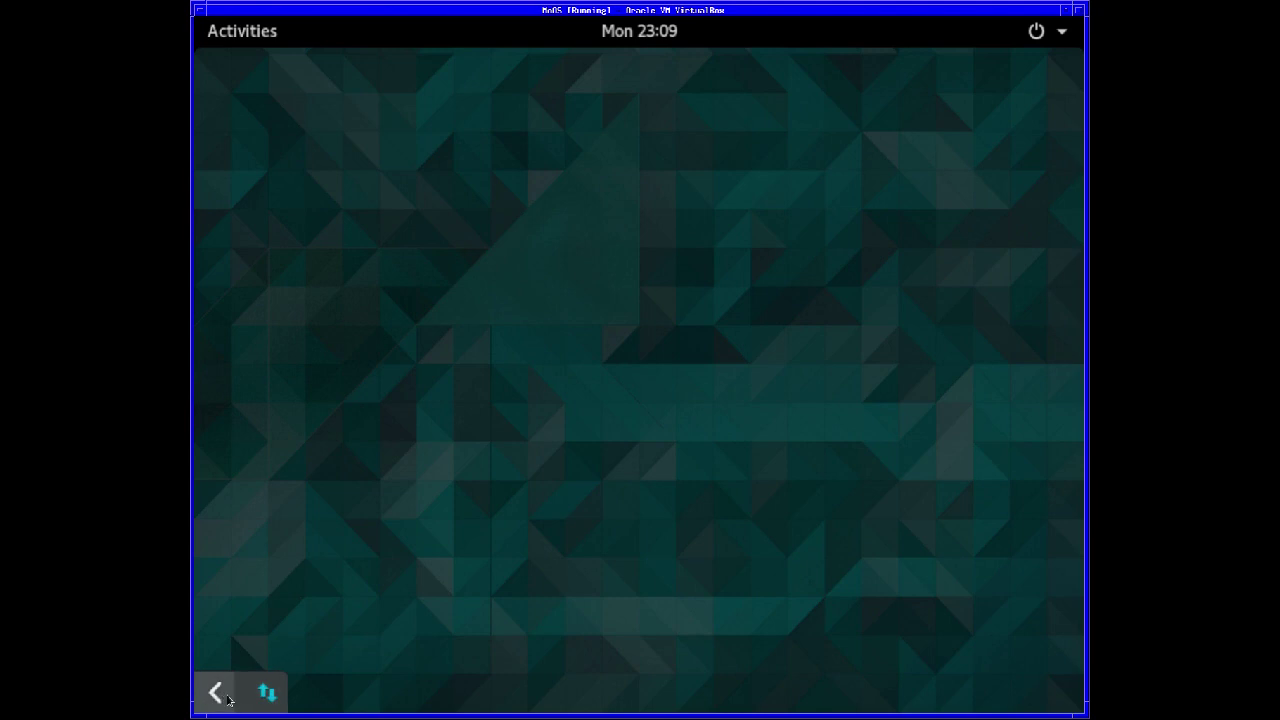
pyautogui.click(223, 698)
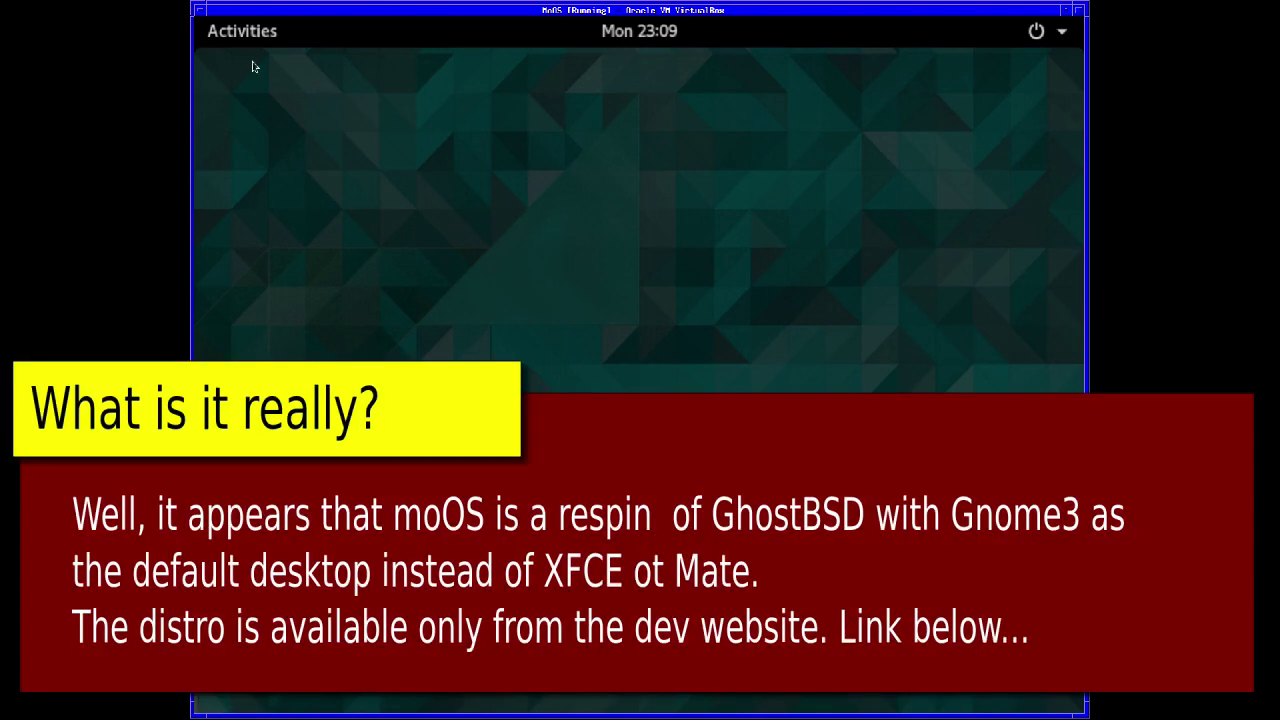
pyautogui.click(229, 38)
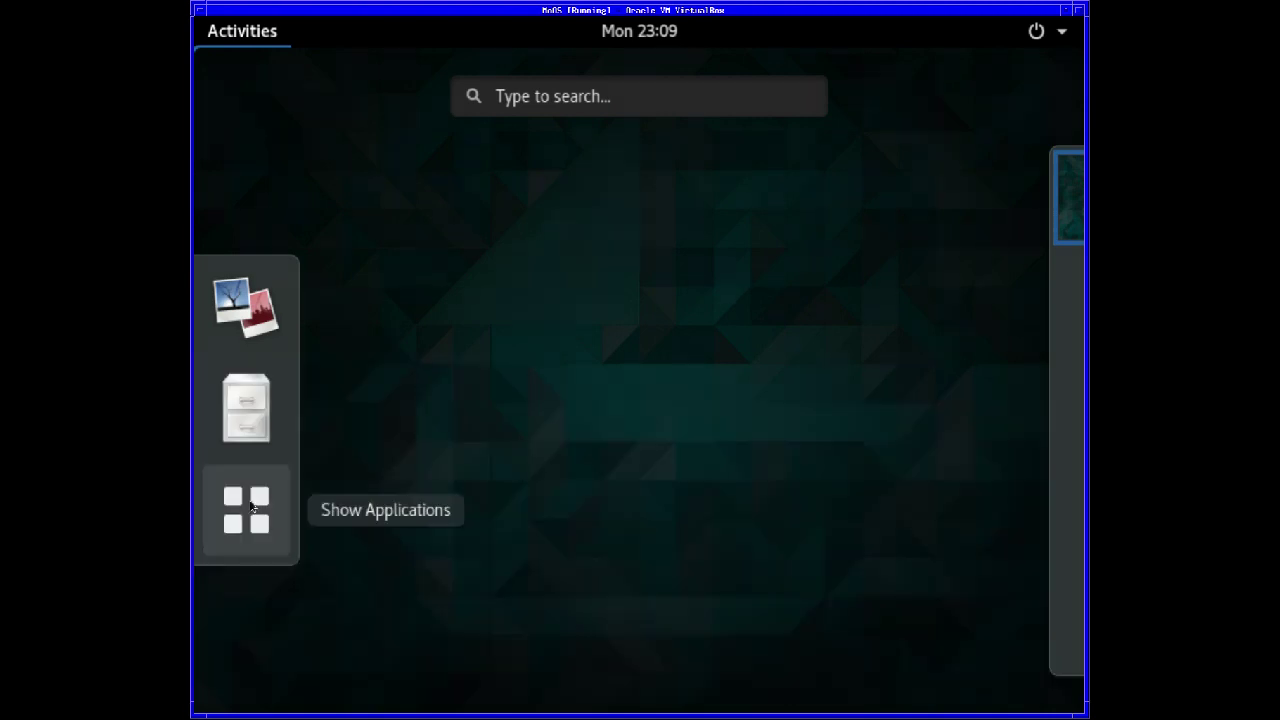
pyautogui.click(250, 508)
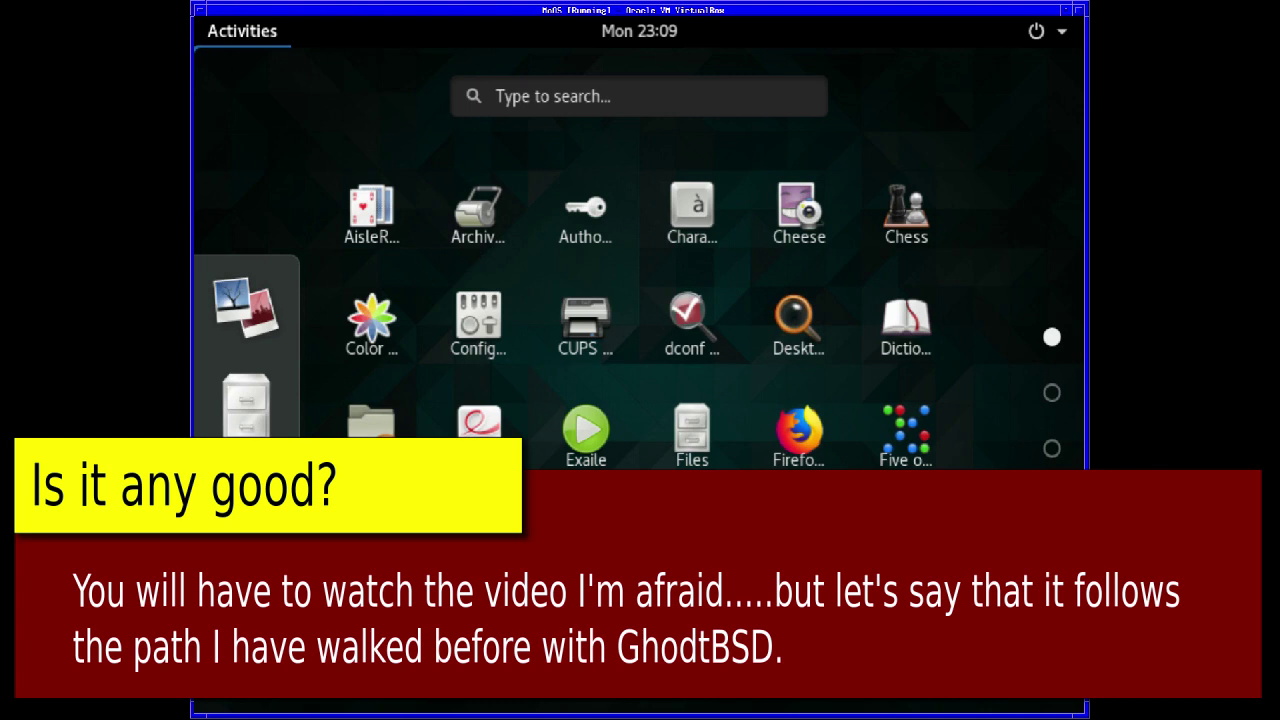
pyautogui.press('Escape')
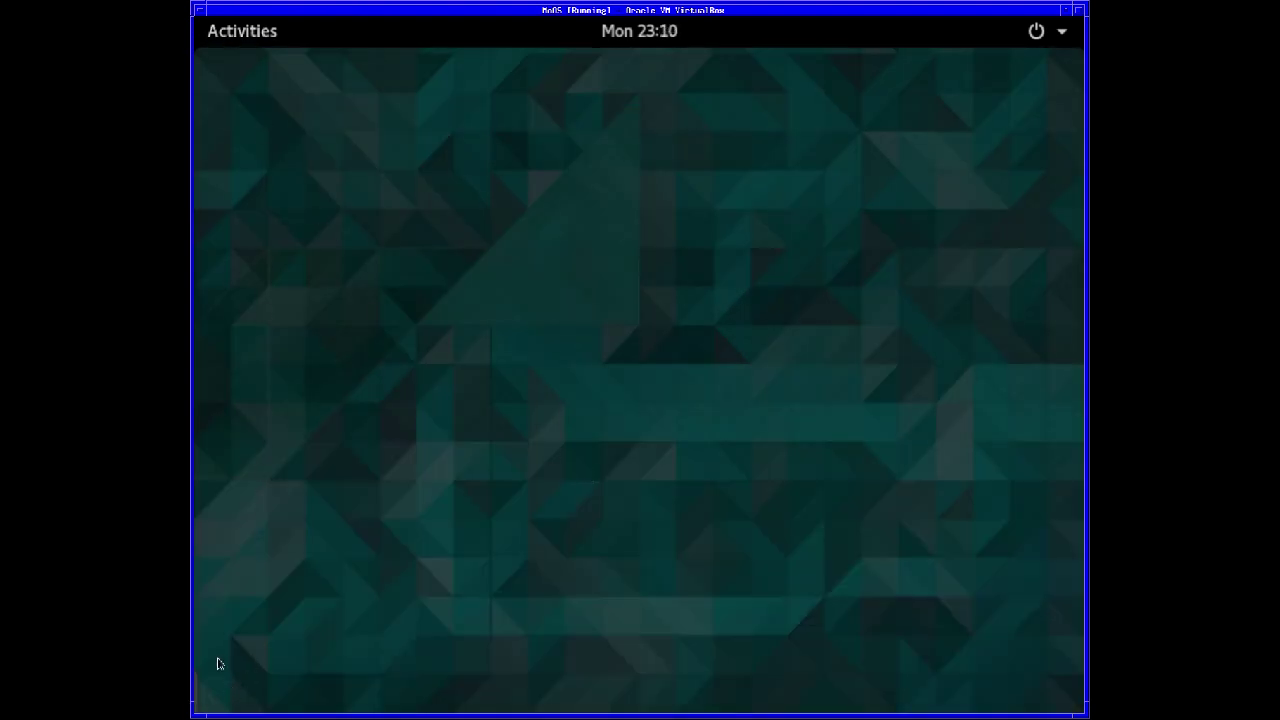
# - Launch the MoOS Installer from the third page of the application grid
pyautogui.click(228, 34)
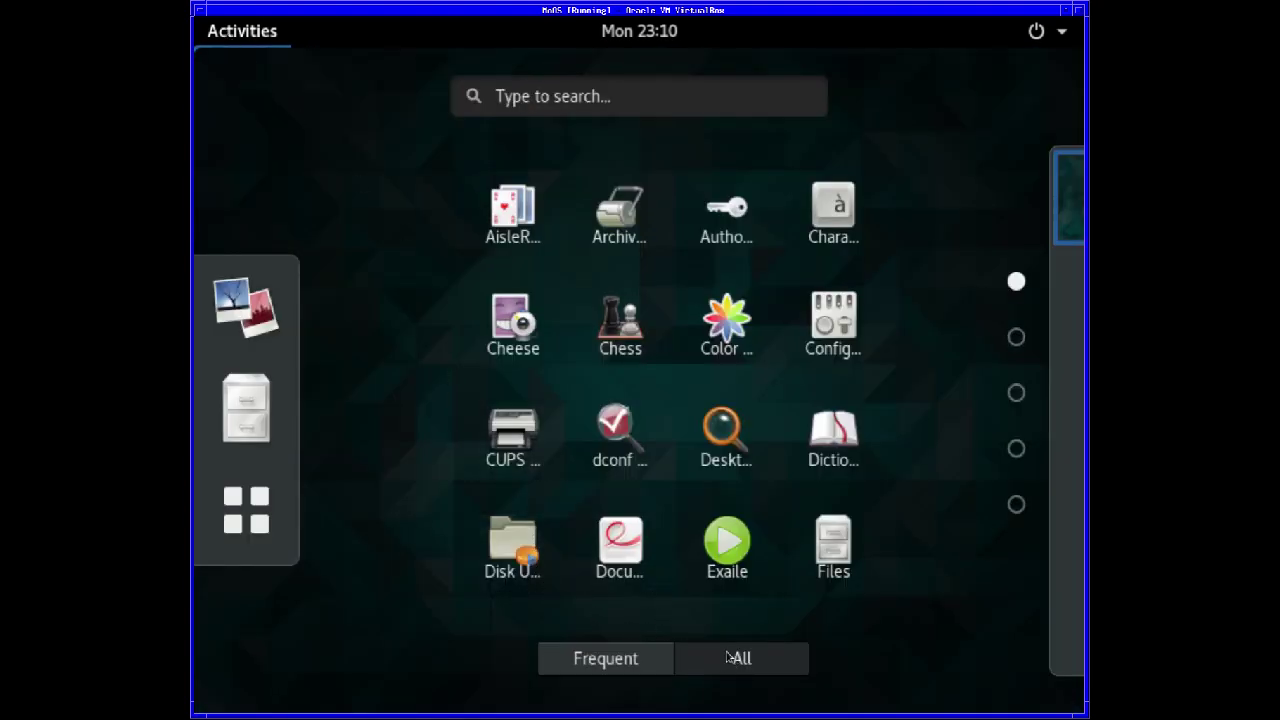
pyautogui.click(1016, 337)
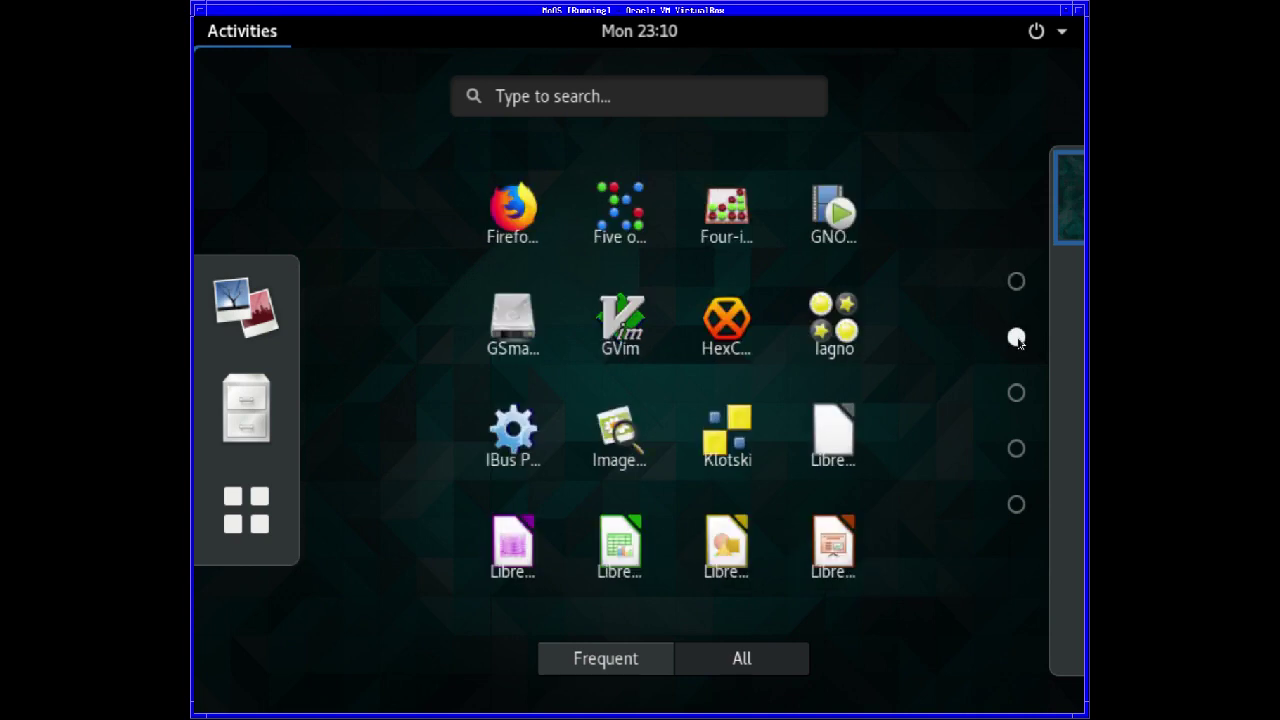
pyautogui.click(1016, 392)
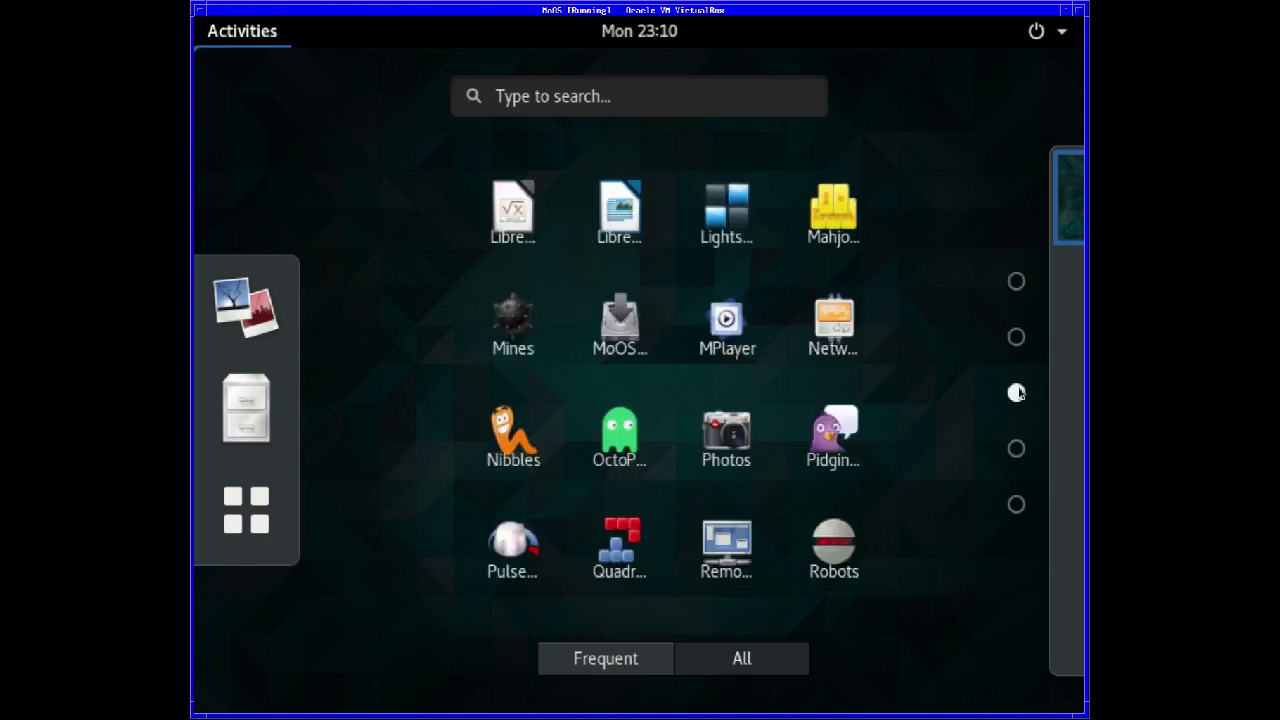
pyautogui.click(636, 328)
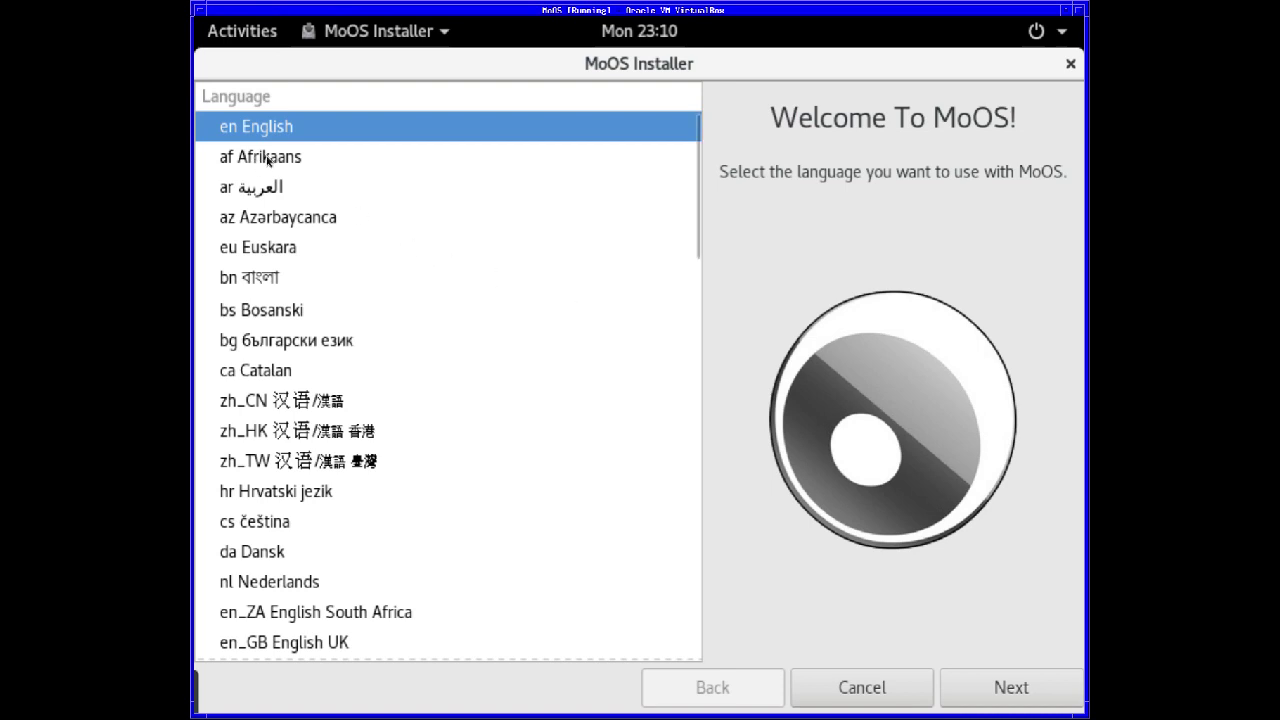
# - Accept English and choose the United Kingdom - gb keyboard layout
pyautogui.click(1012, 687)
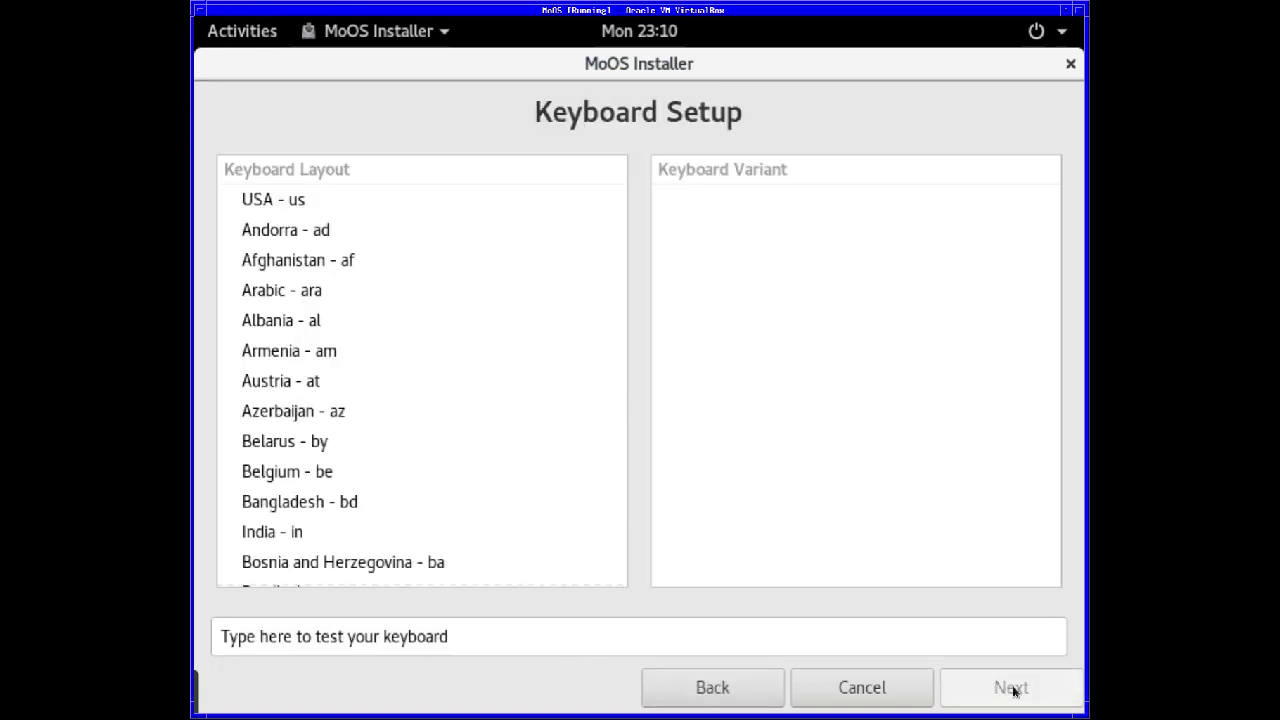
pyautogui.scroll(-10, 355, 457)
pyautogui.scroll(-16, 355, 457)
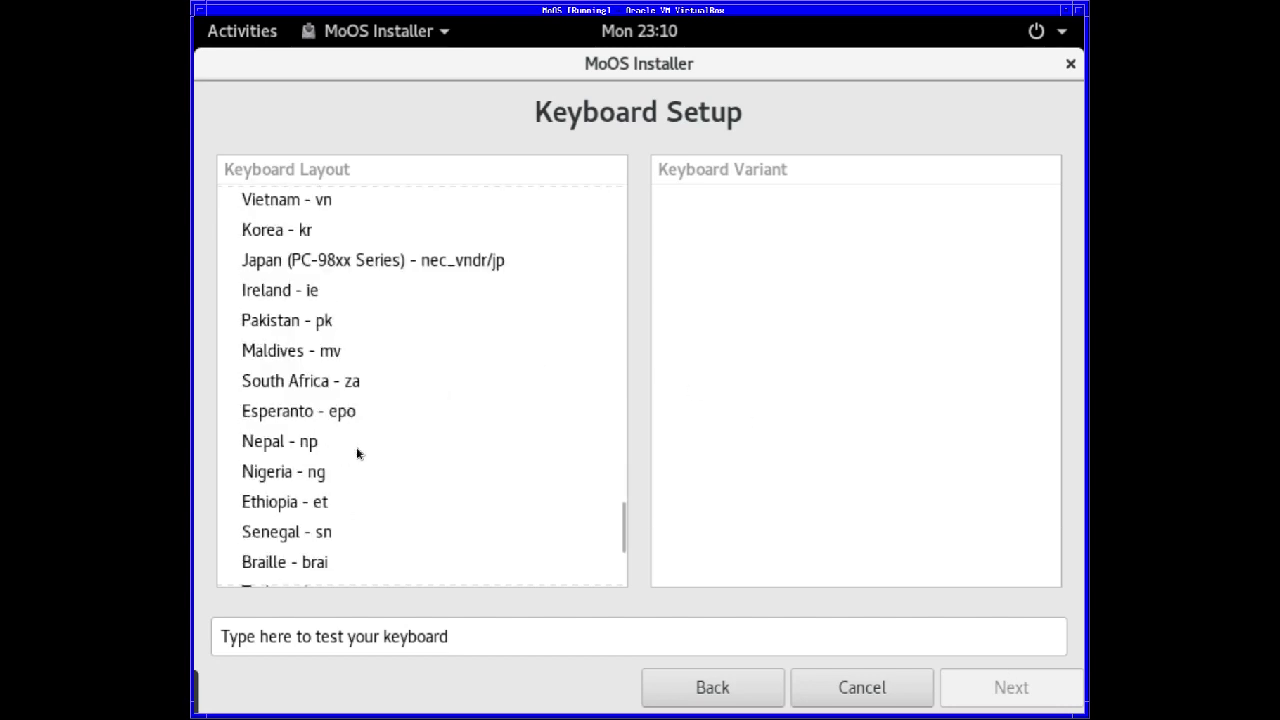
pyautogui.scroll(3, 383, 371)
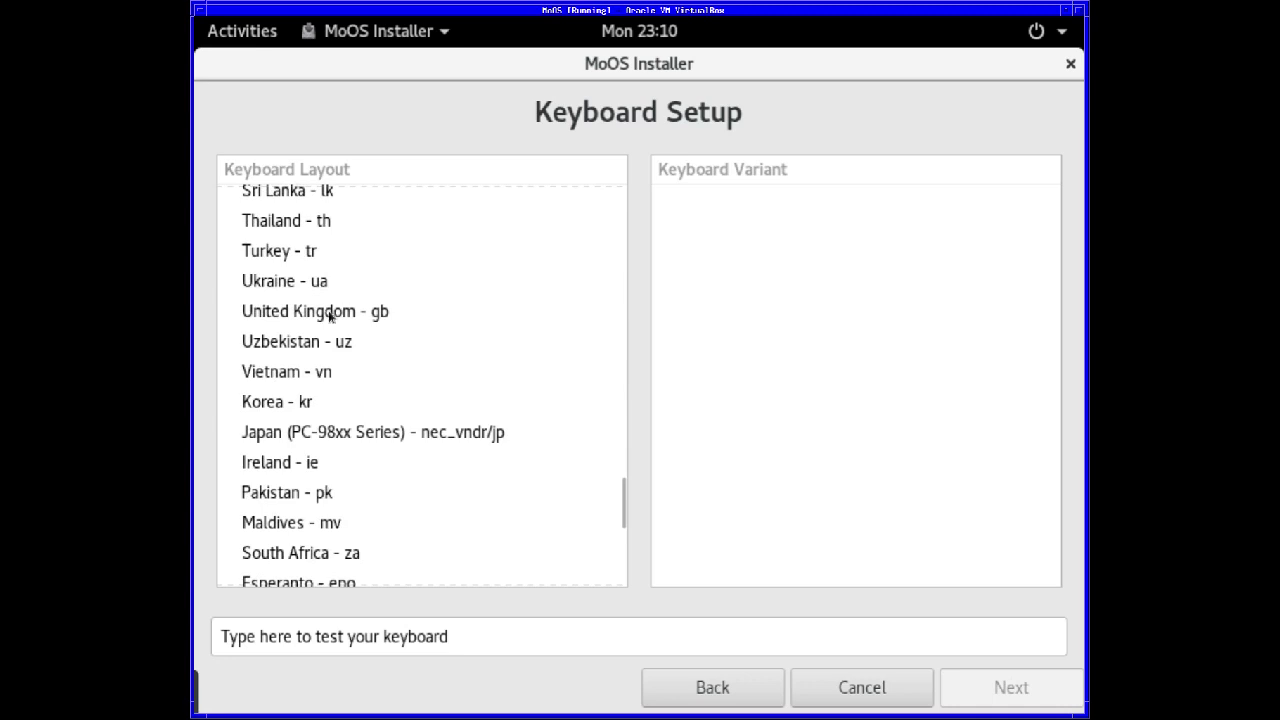
pyautogui.click(330, 316)
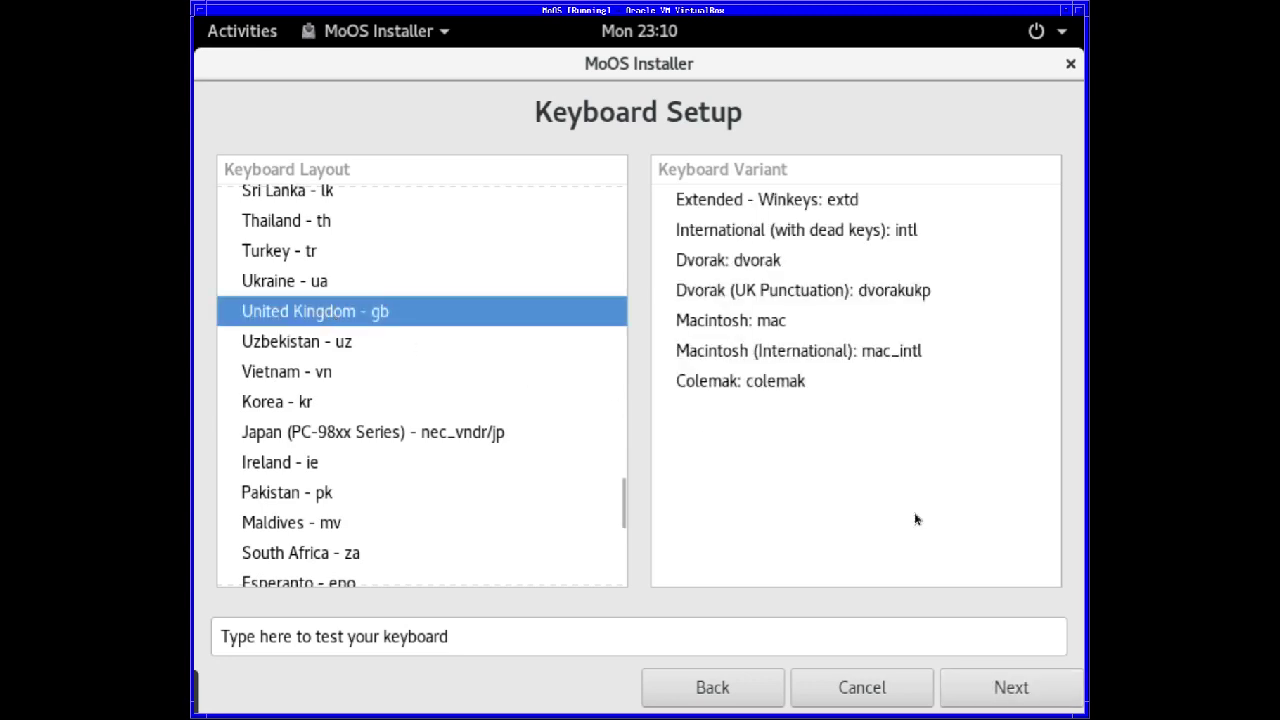
# - Set the time zone to Europe/London and continue to the installation type page
pyautogui.click(1020, 692)
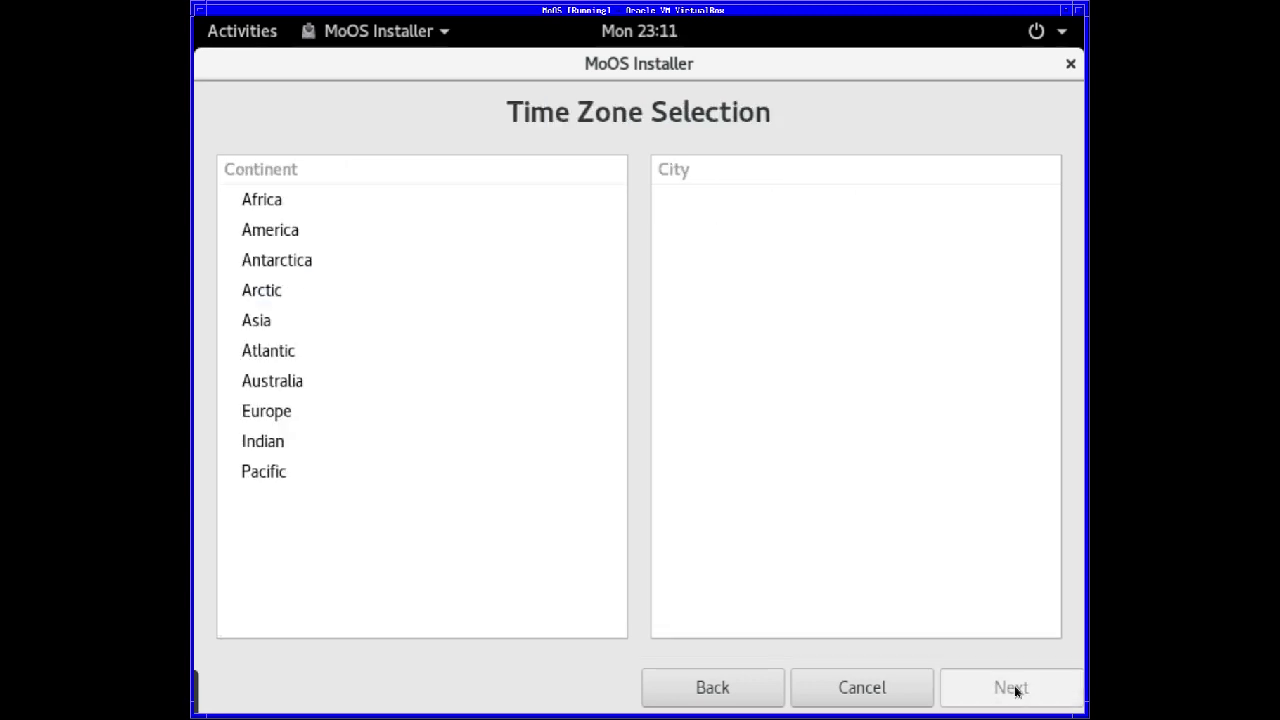
pyautogui.click(281, 421)
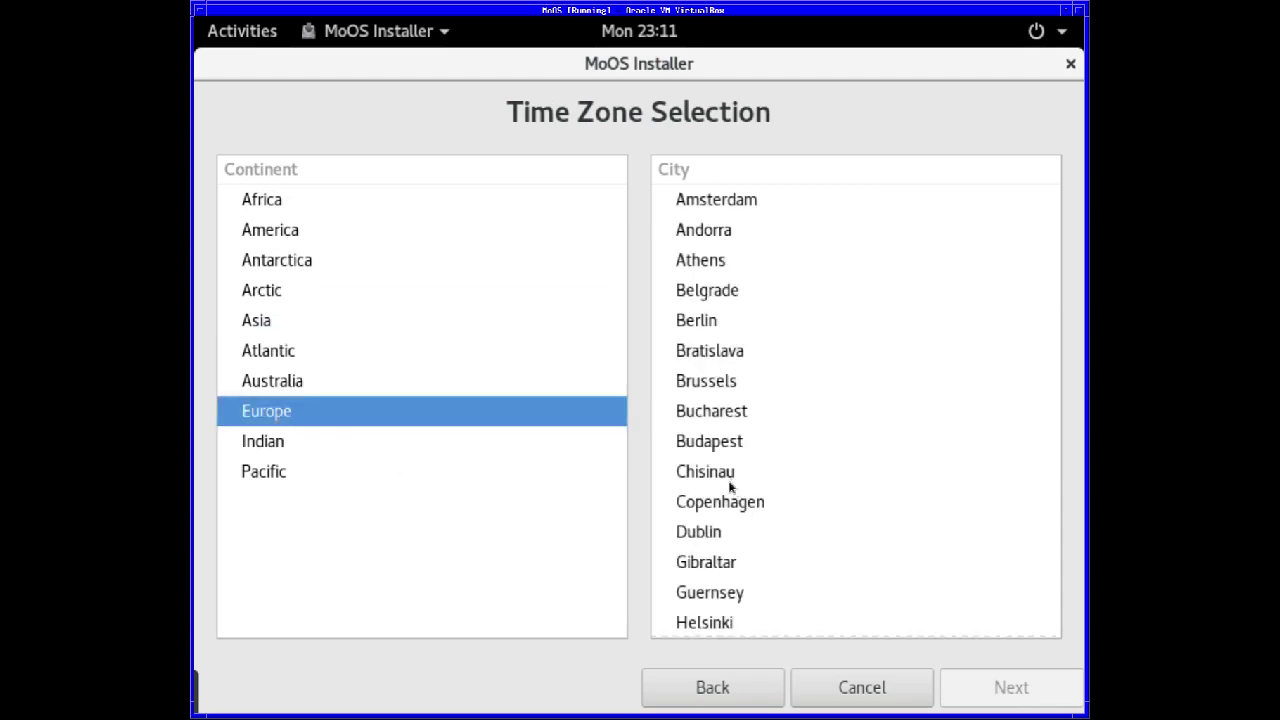
pyautogui.scroll(-5, 731, 485)
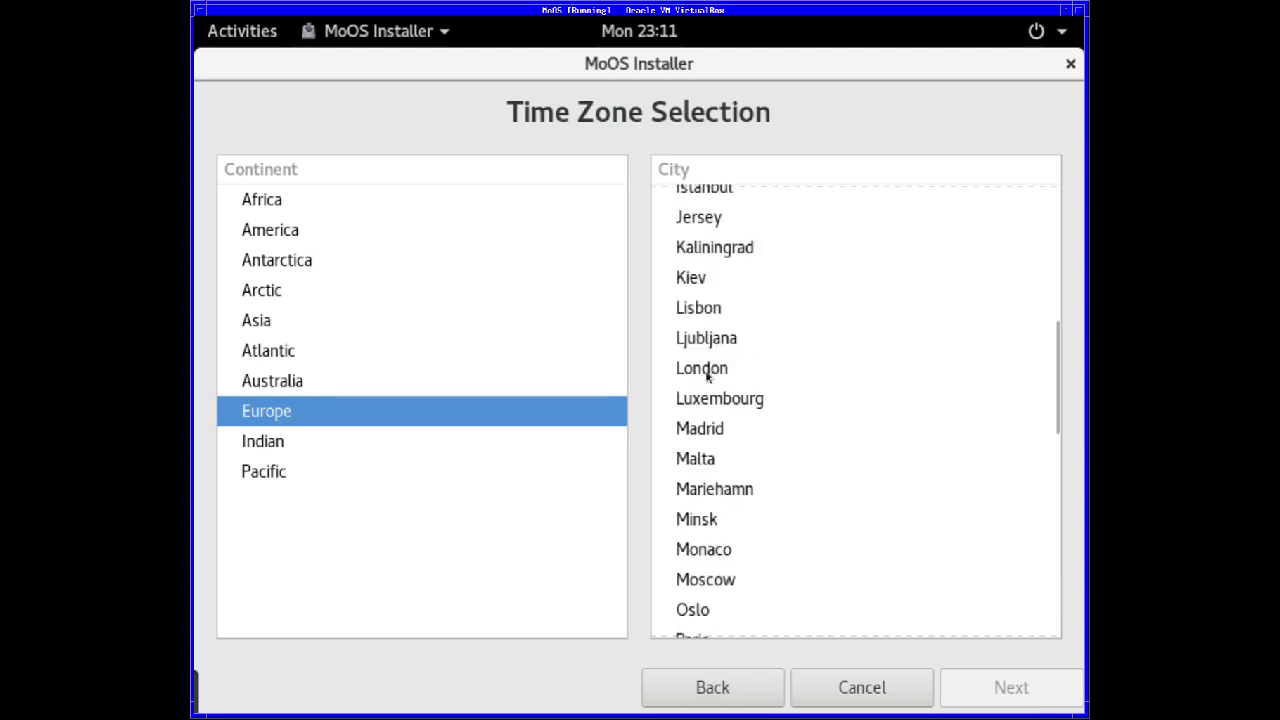
pyautogui.click(704, 370)
pyautogui.click(1008, 695)
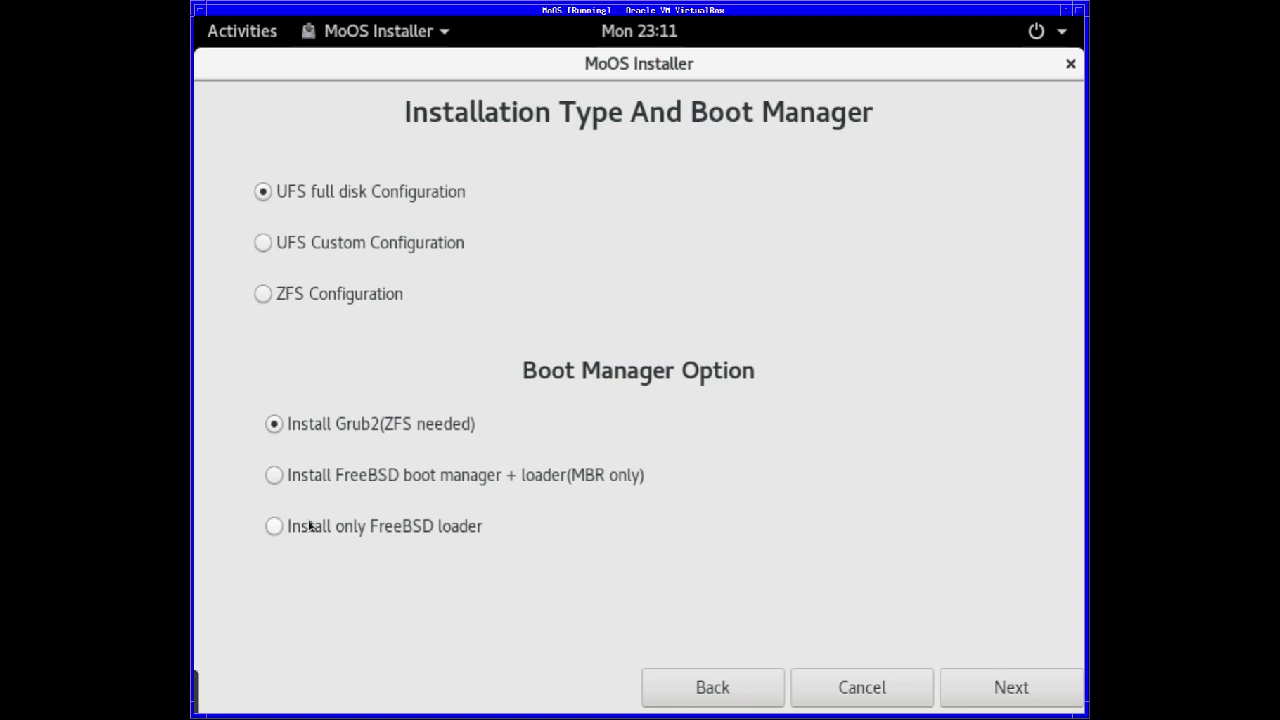
# - Install only the FreeBSD loader and pick disk ada0 for the installation
pyautogui.click(275, 528)
pyautogui.click(1003, 699)
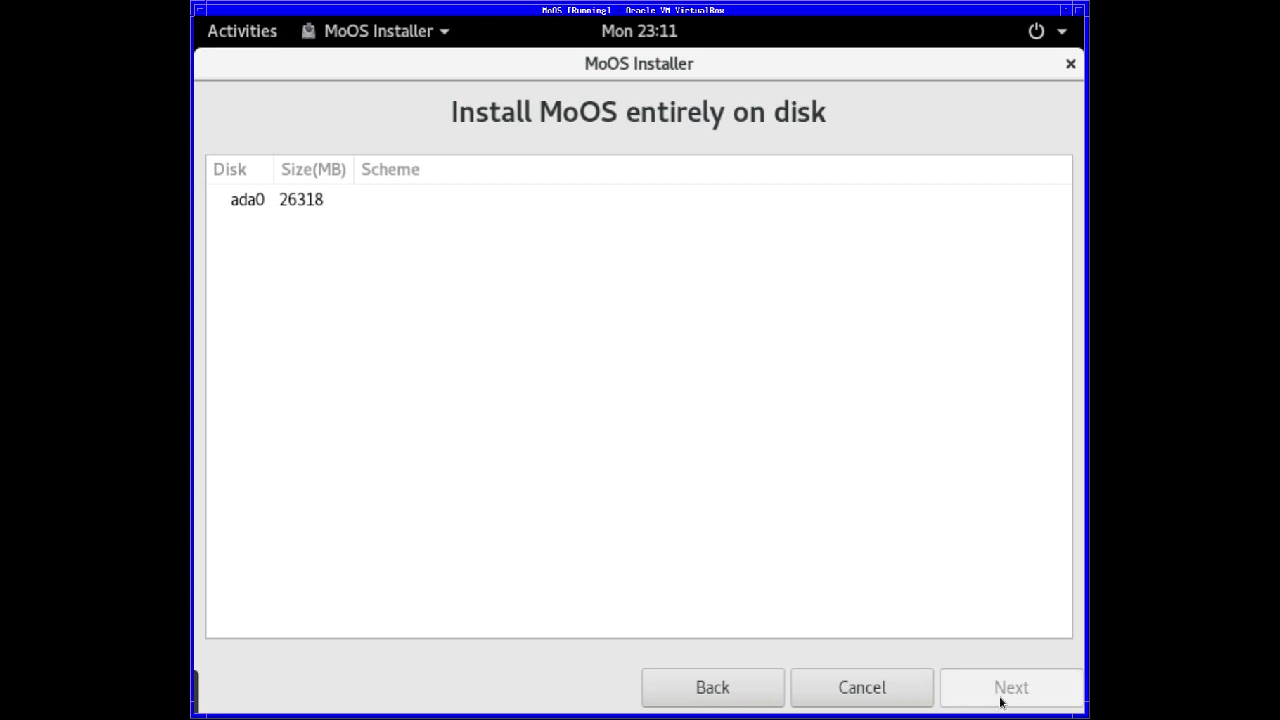
pyautogui.click(281, 201)
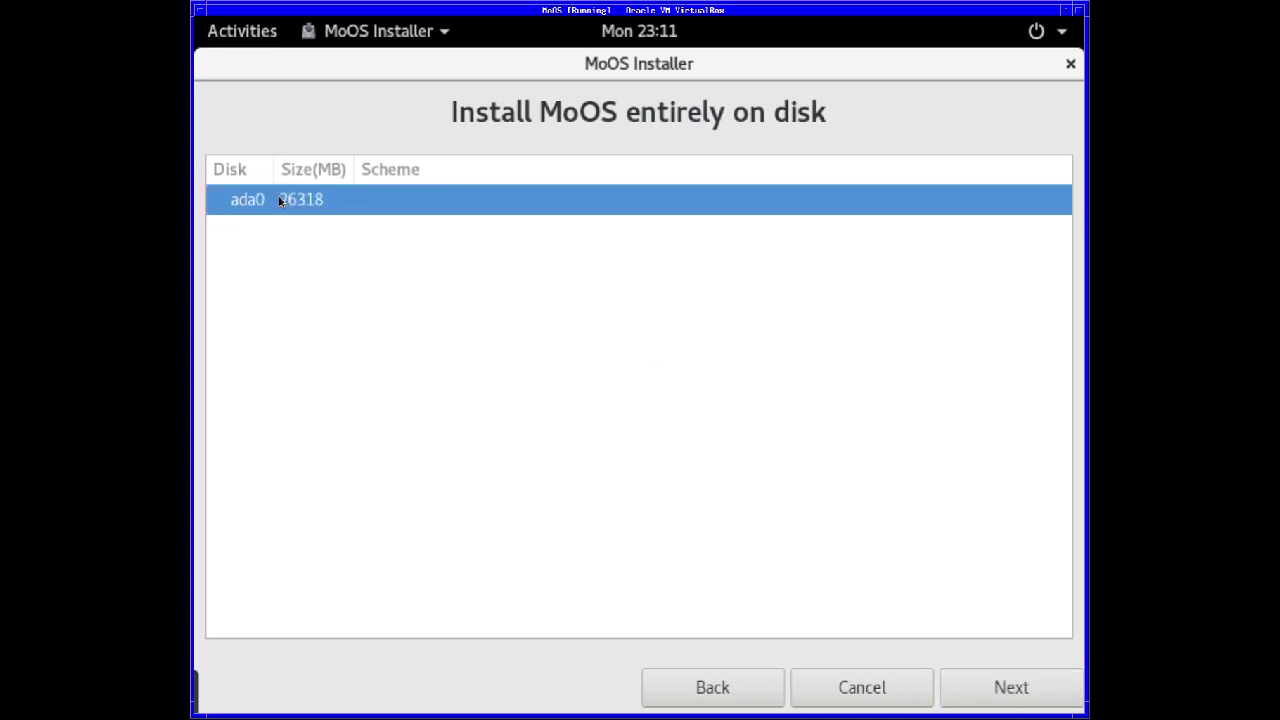
# - Enter and confirm the root password, then continue to User Setup
pyautogui.click(1013, 690)
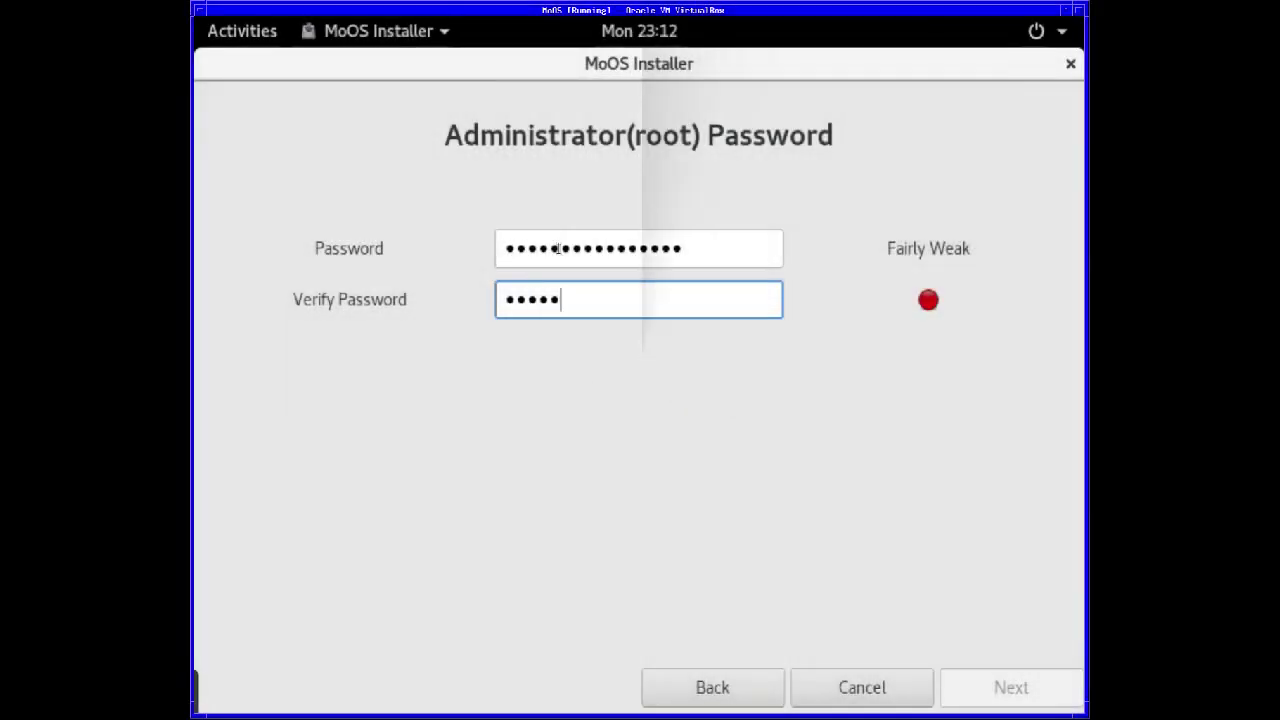
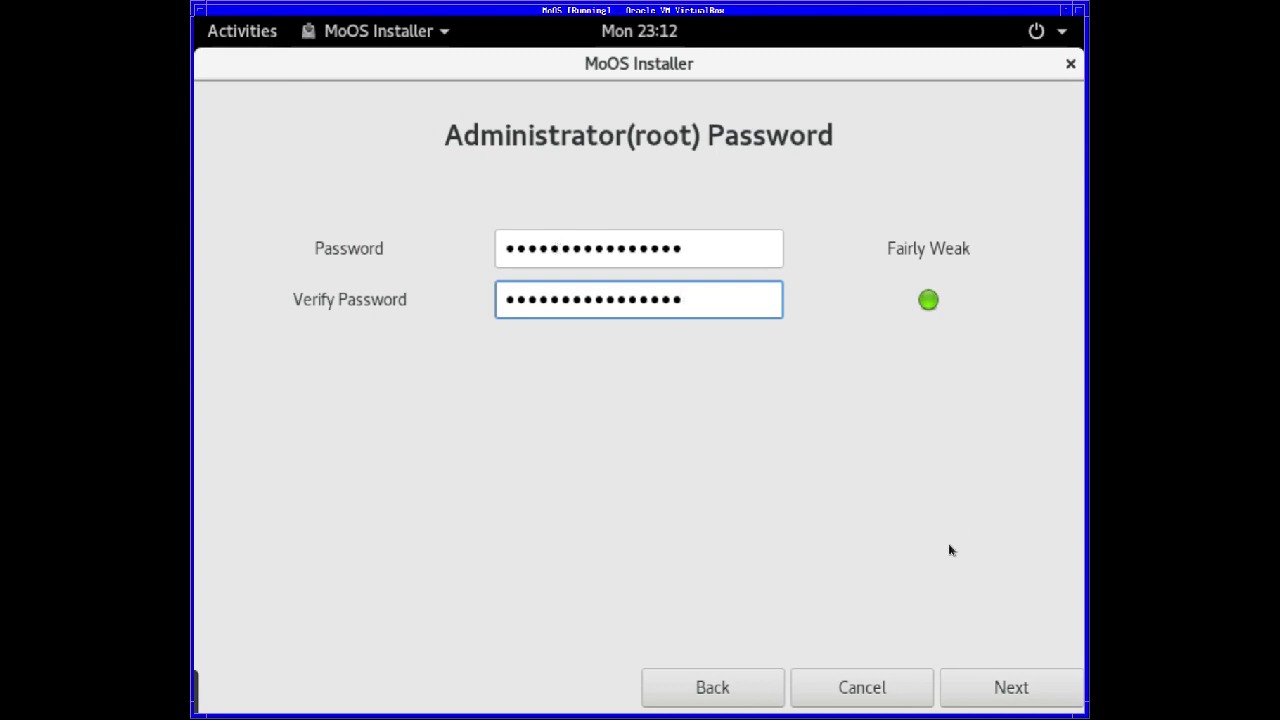
pyautogui.click(1013, 686)
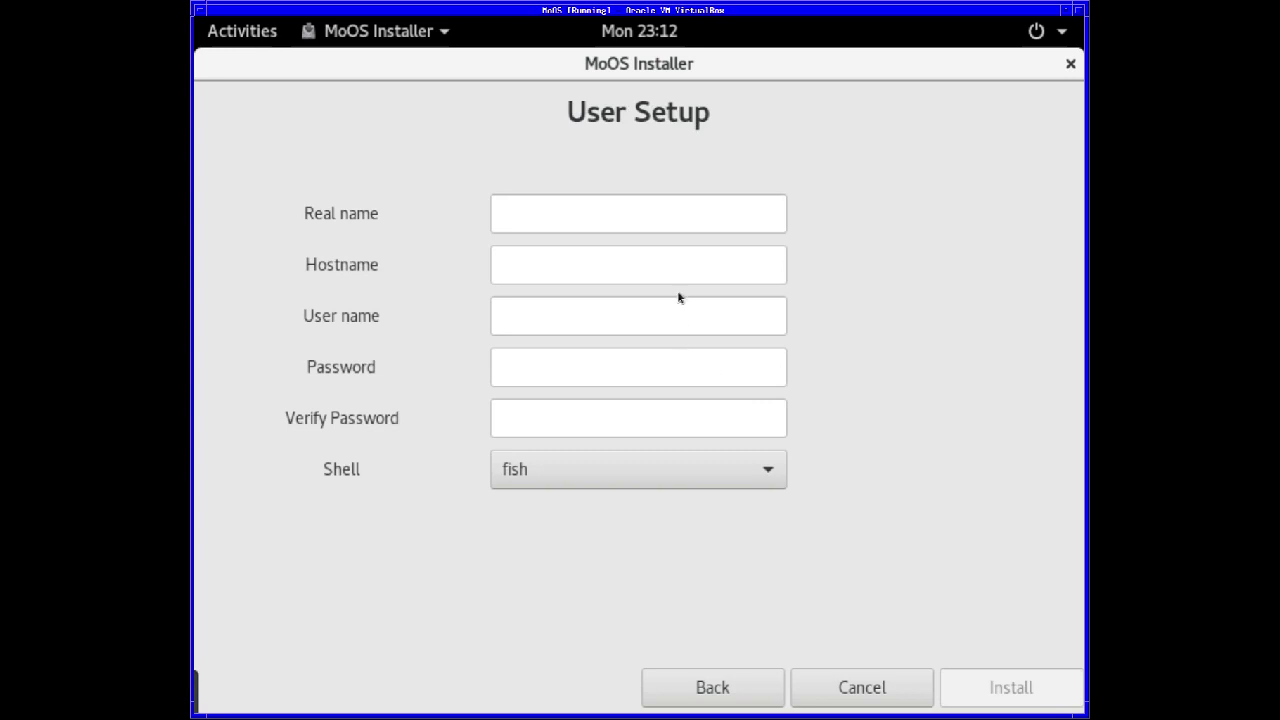
# - Fill in the user's real name and account password
pyautogui.click(604, 222)
pyautogui.write('Robo')
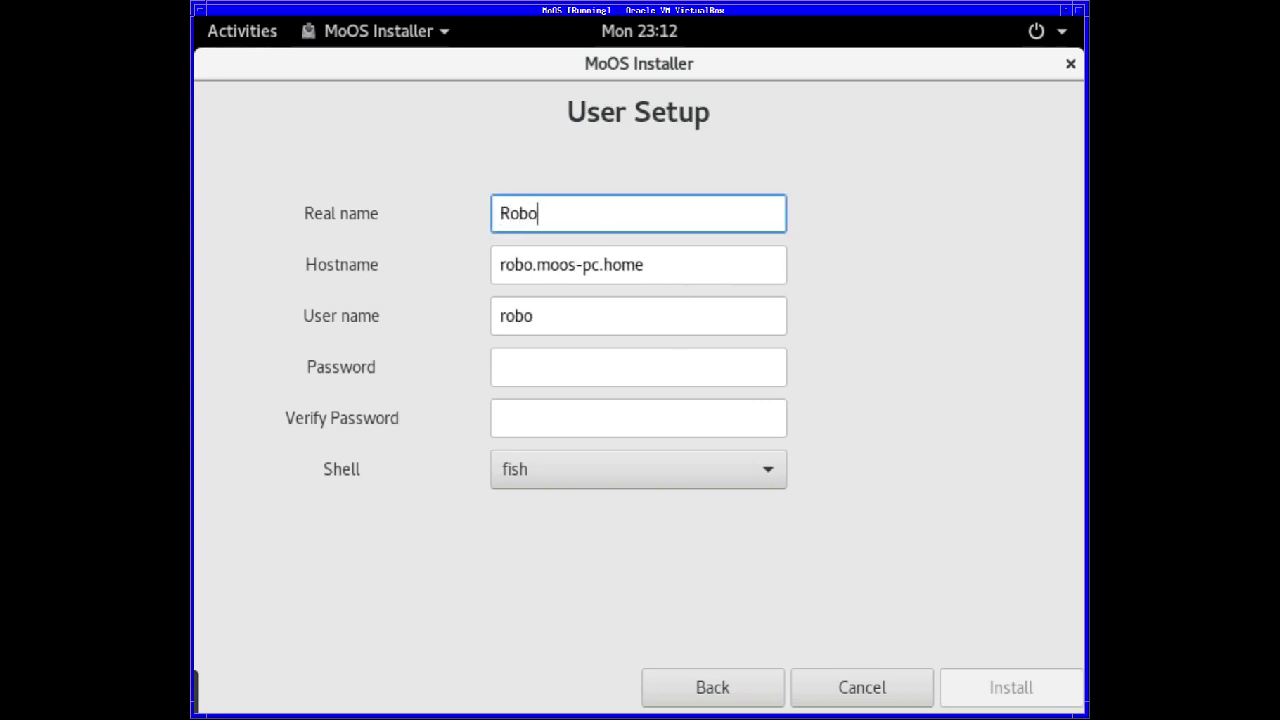
pyautogui.write('Nuggie')
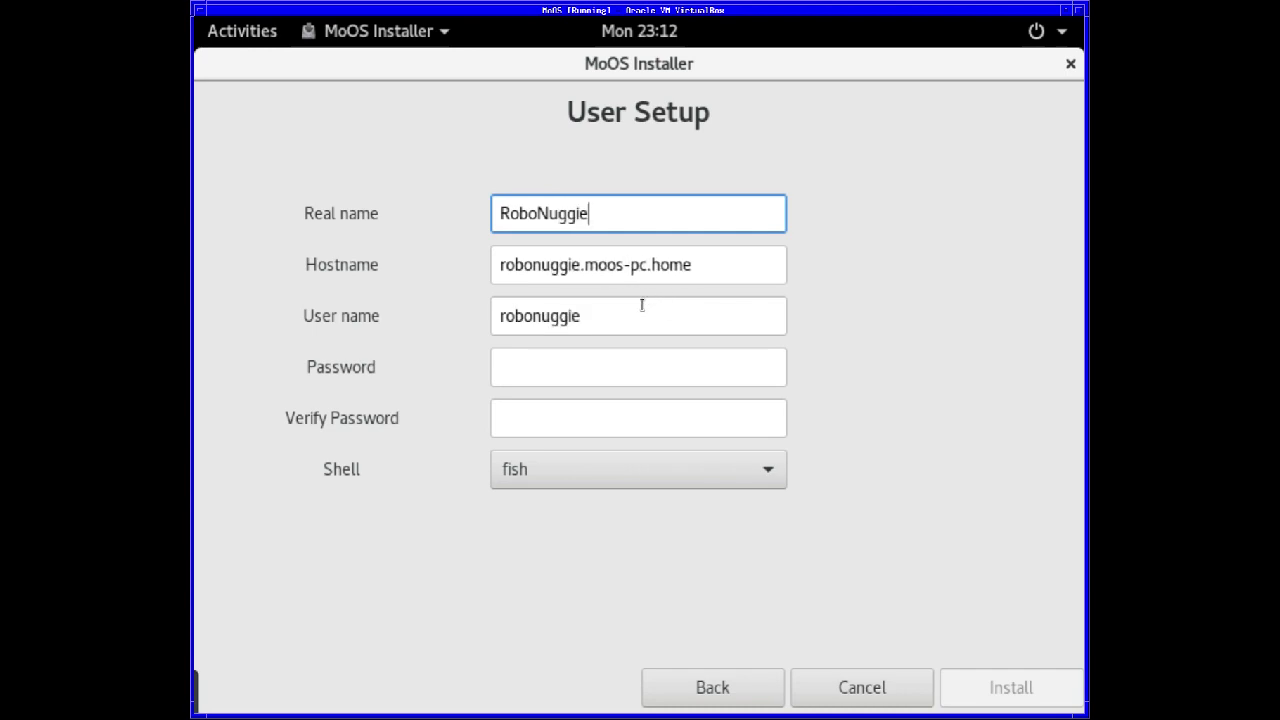
pyautogui.click(563, 363)
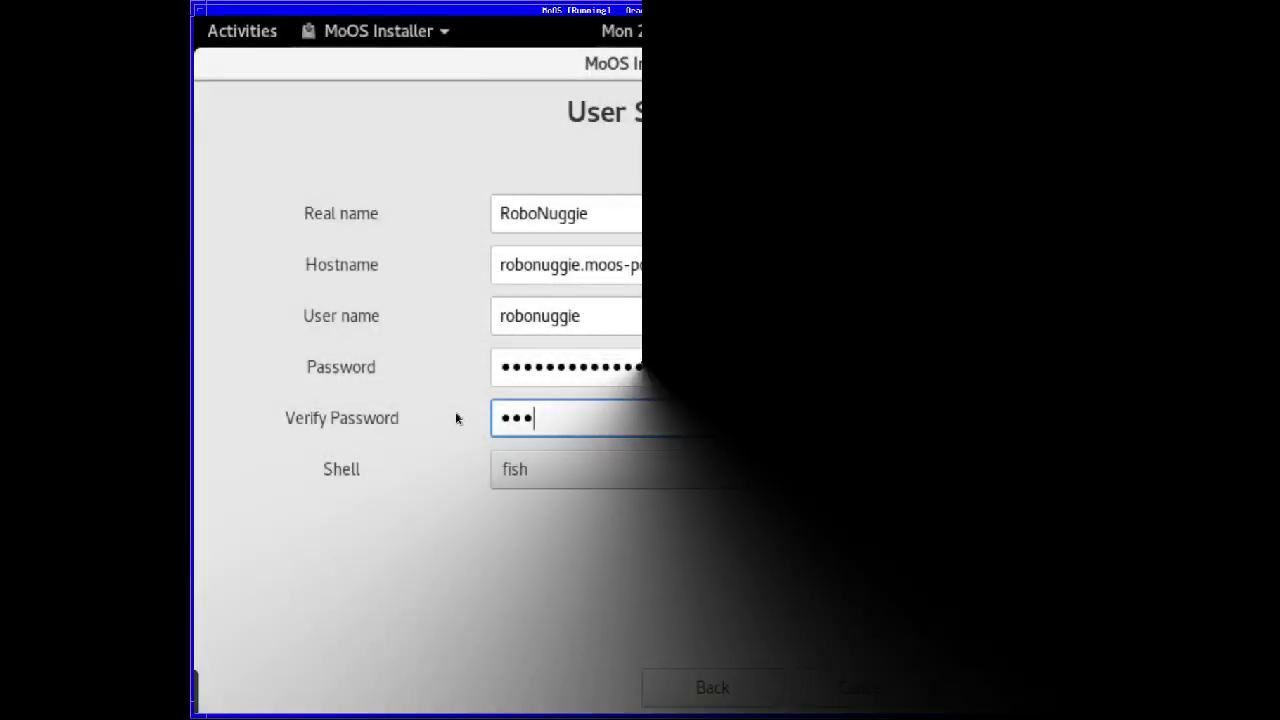
pyautogui.write('•••••')
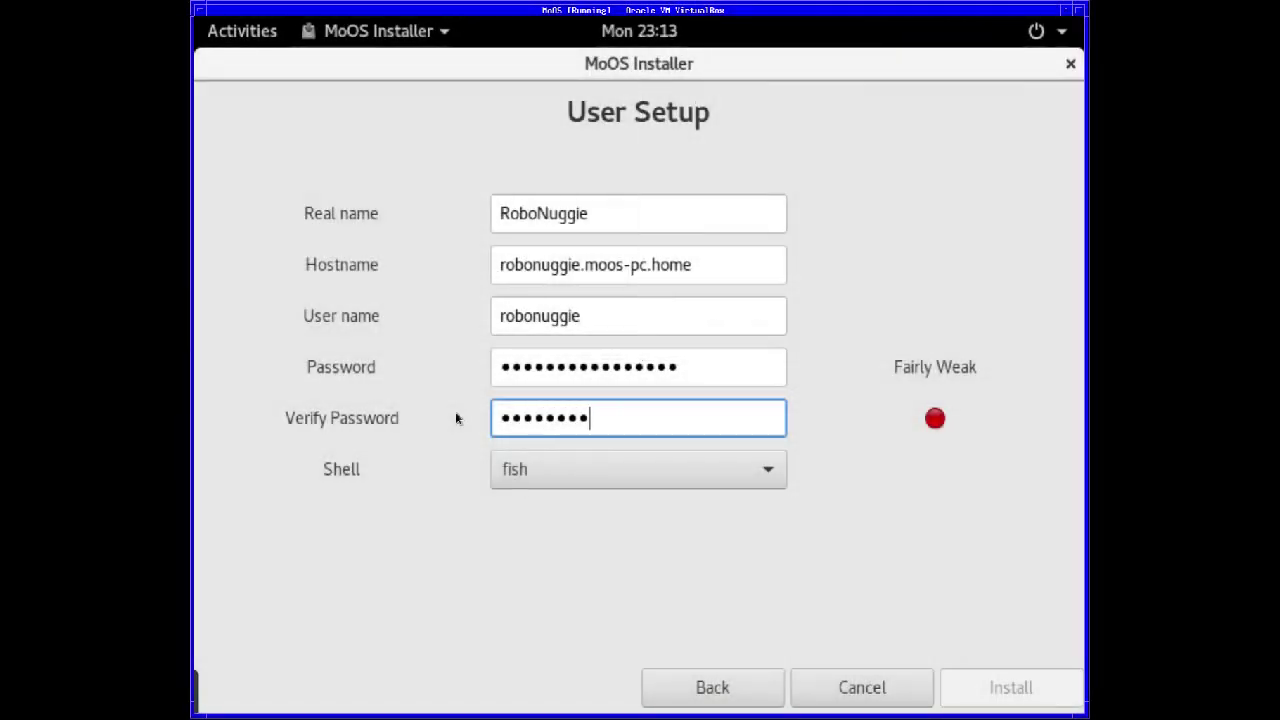
pyautogui.write('••••••••')
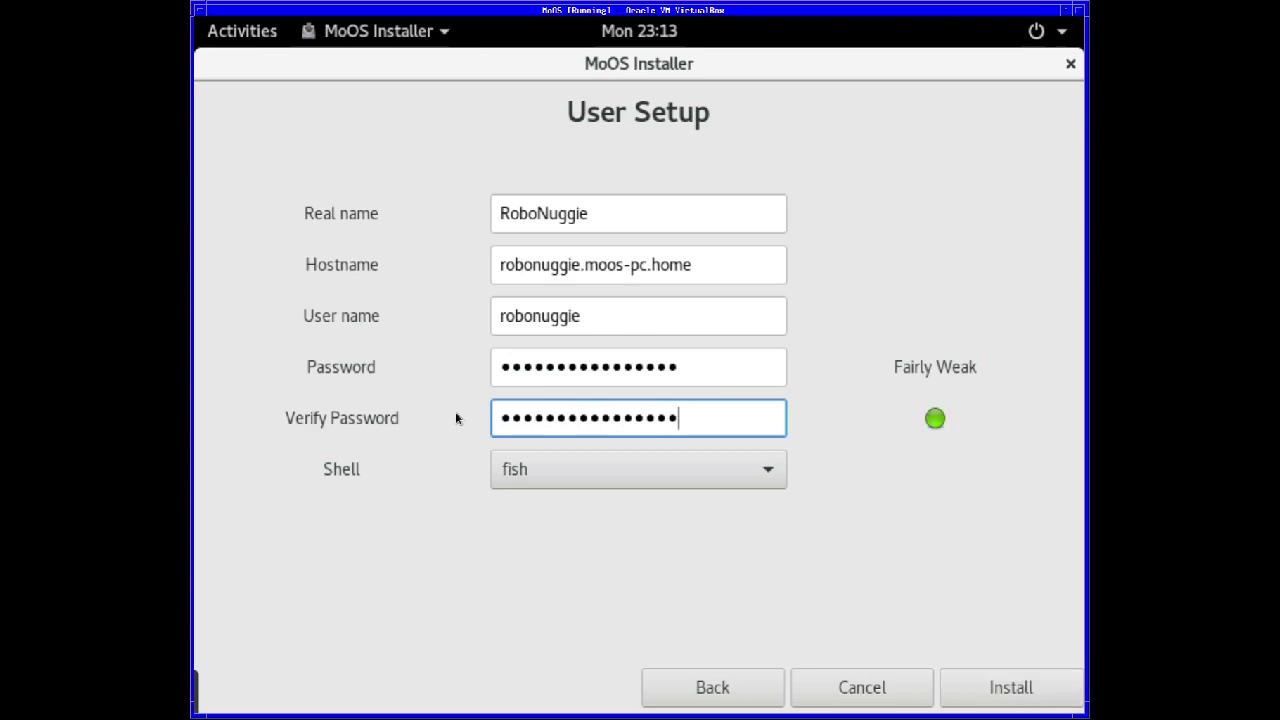
# - Choose sh as the login shell and start the installation
pyautogui.click(556, 480)
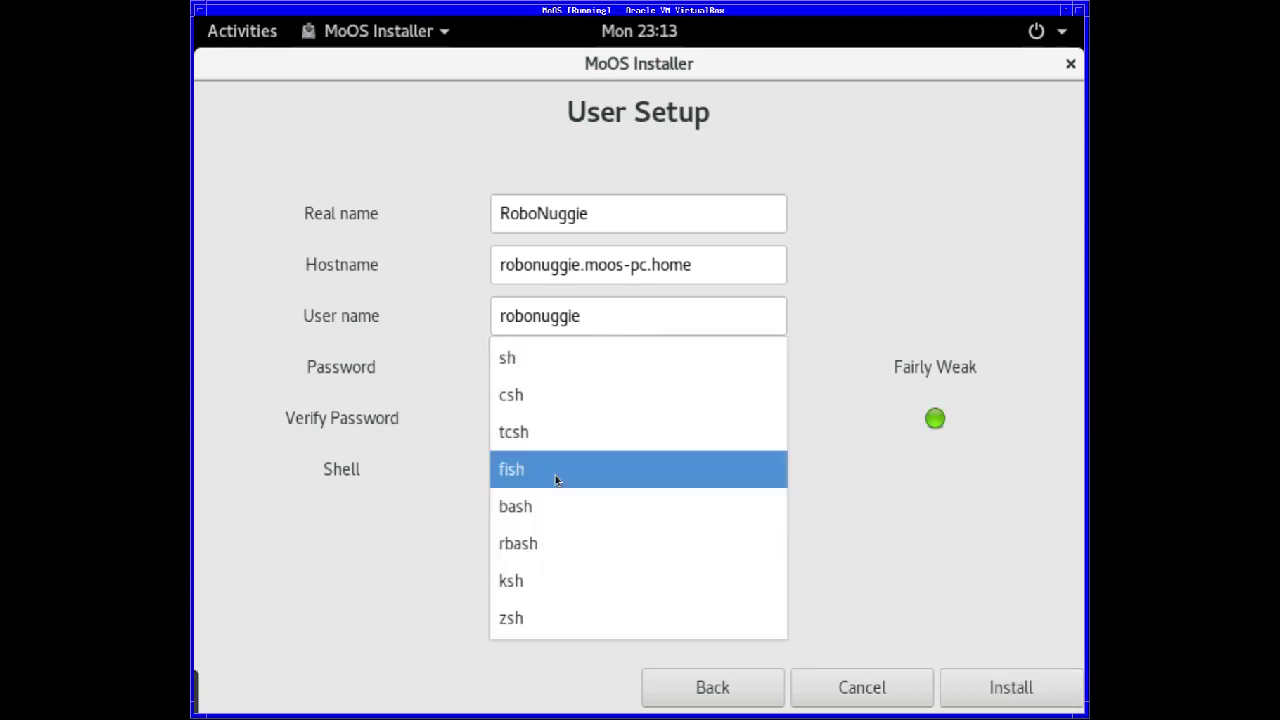
pyautogui.click(528, 368)
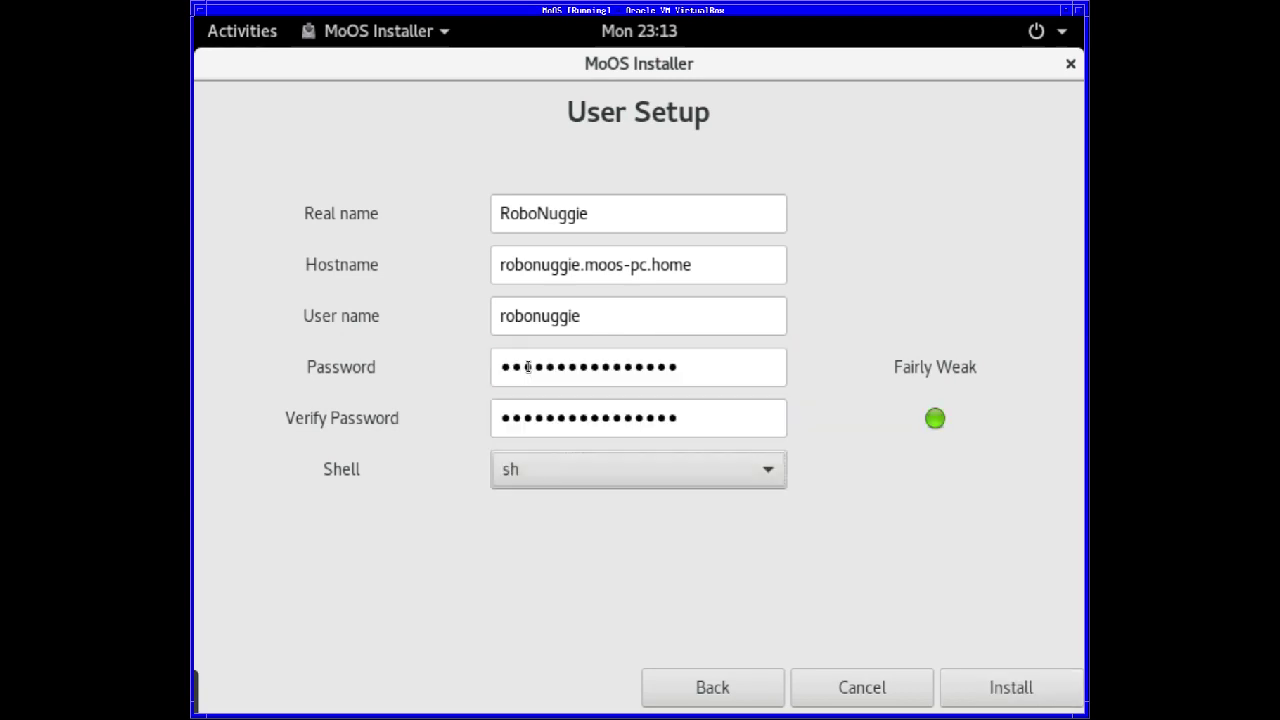
pyautogui.click(1008, 694)
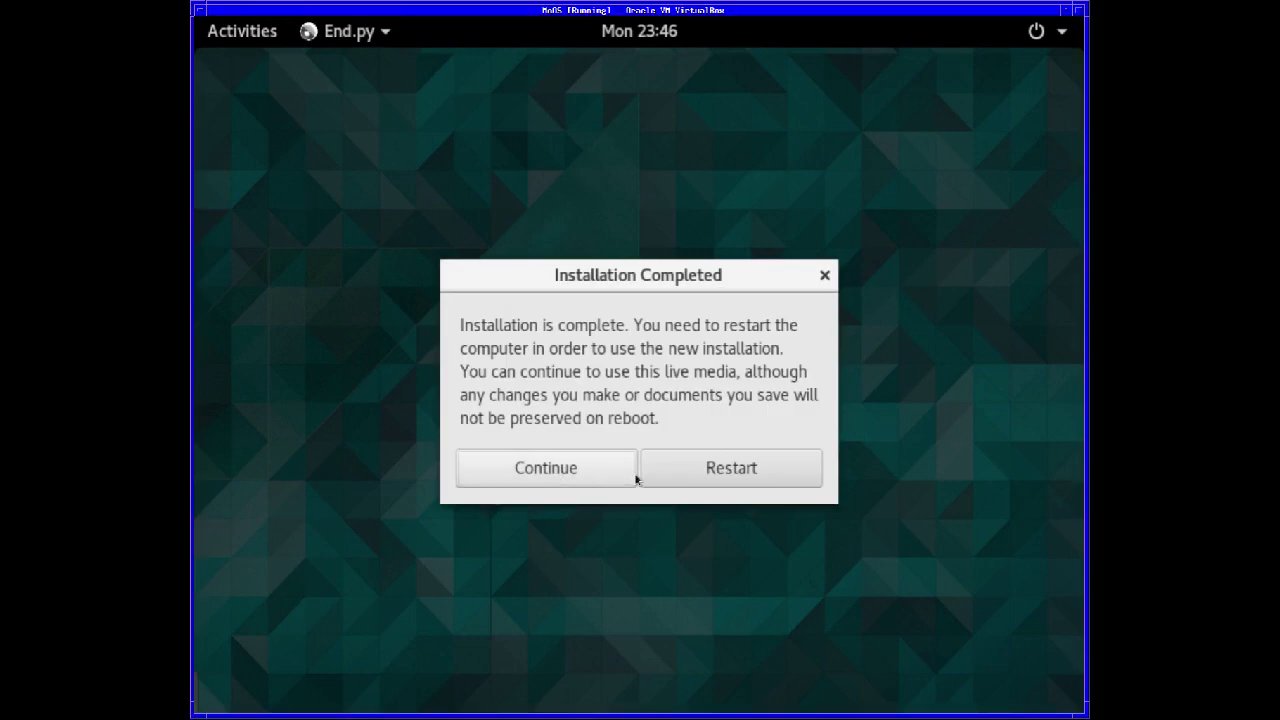
# - Dismiss the Installation Completed notice and power off the live session from the system menu
pyautogui.click(537, 477)
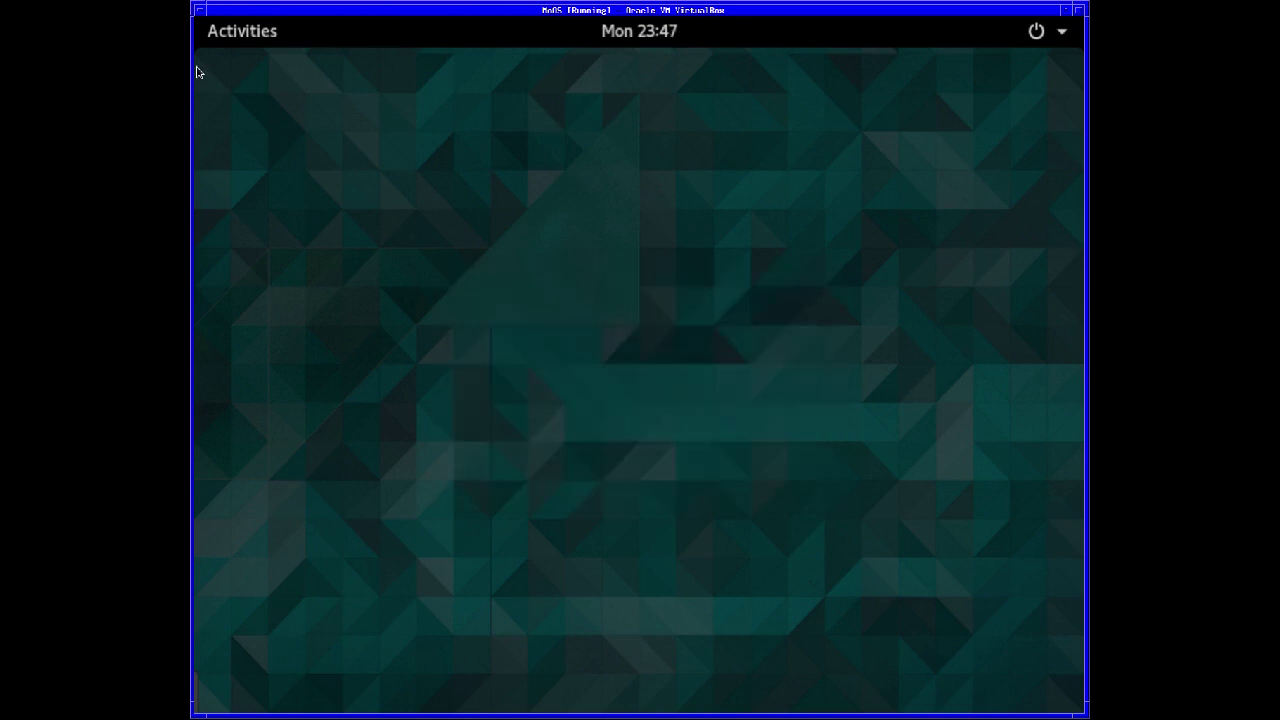
pyautogui.click(1036, 33)
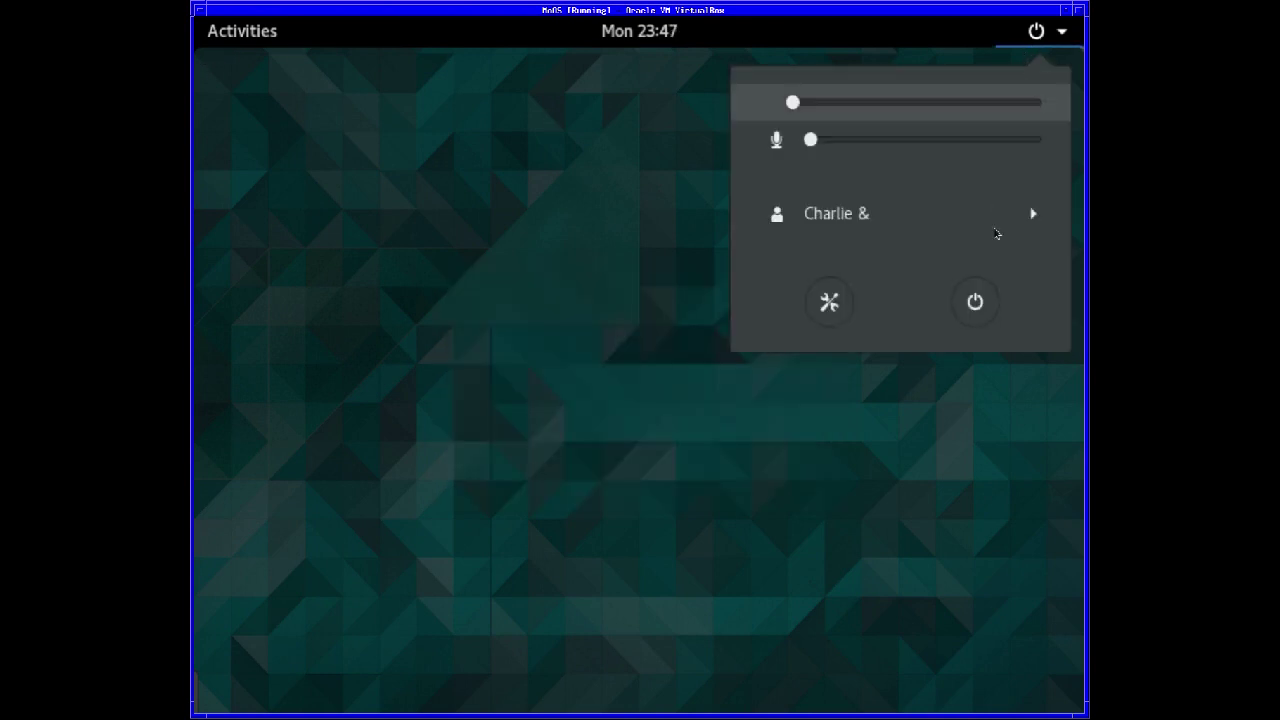
pyautogui.click(978, 300)
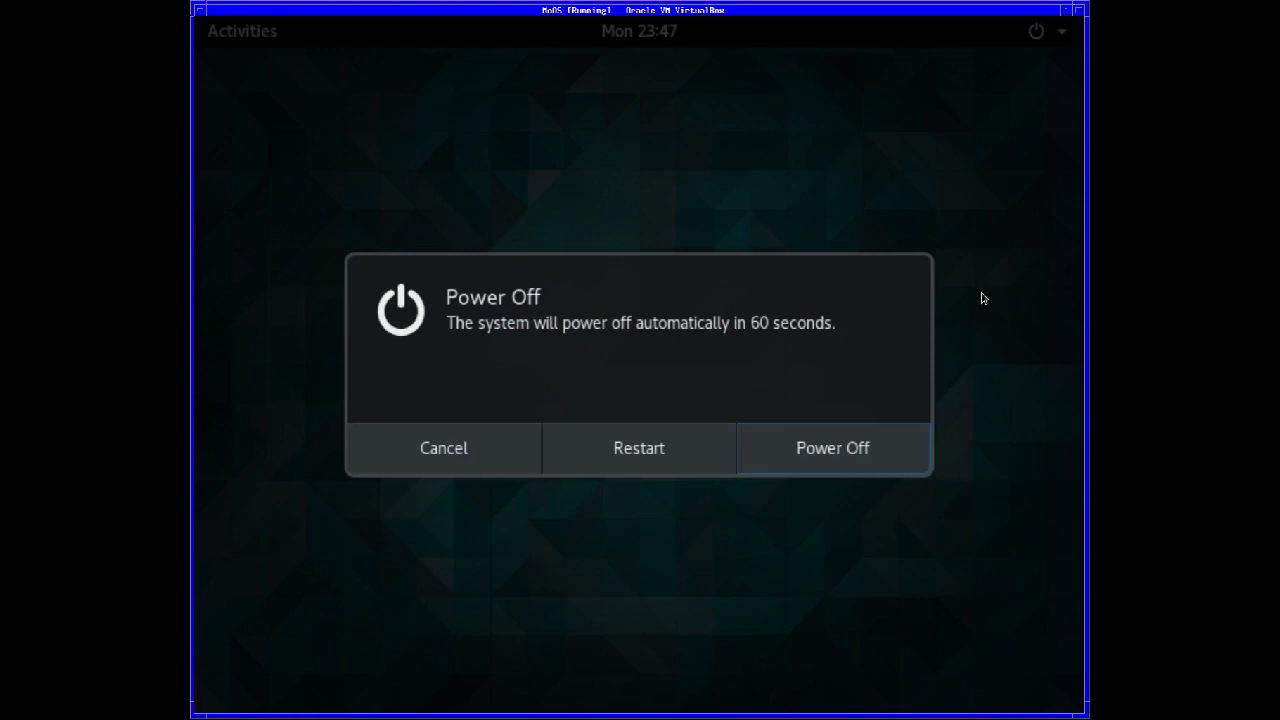
pyautogui.click(828, 450)
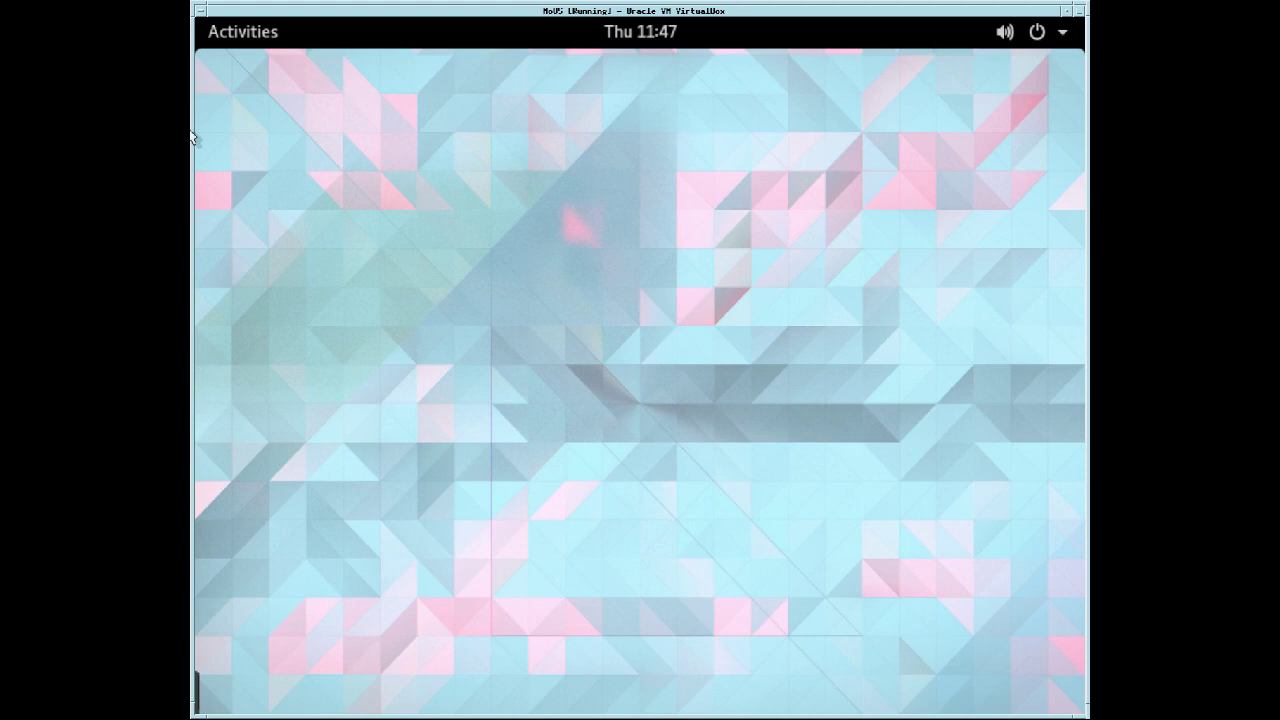
# - Focus the VM window and open the GNOME Activities overview
pyautogui.click(210, 105)
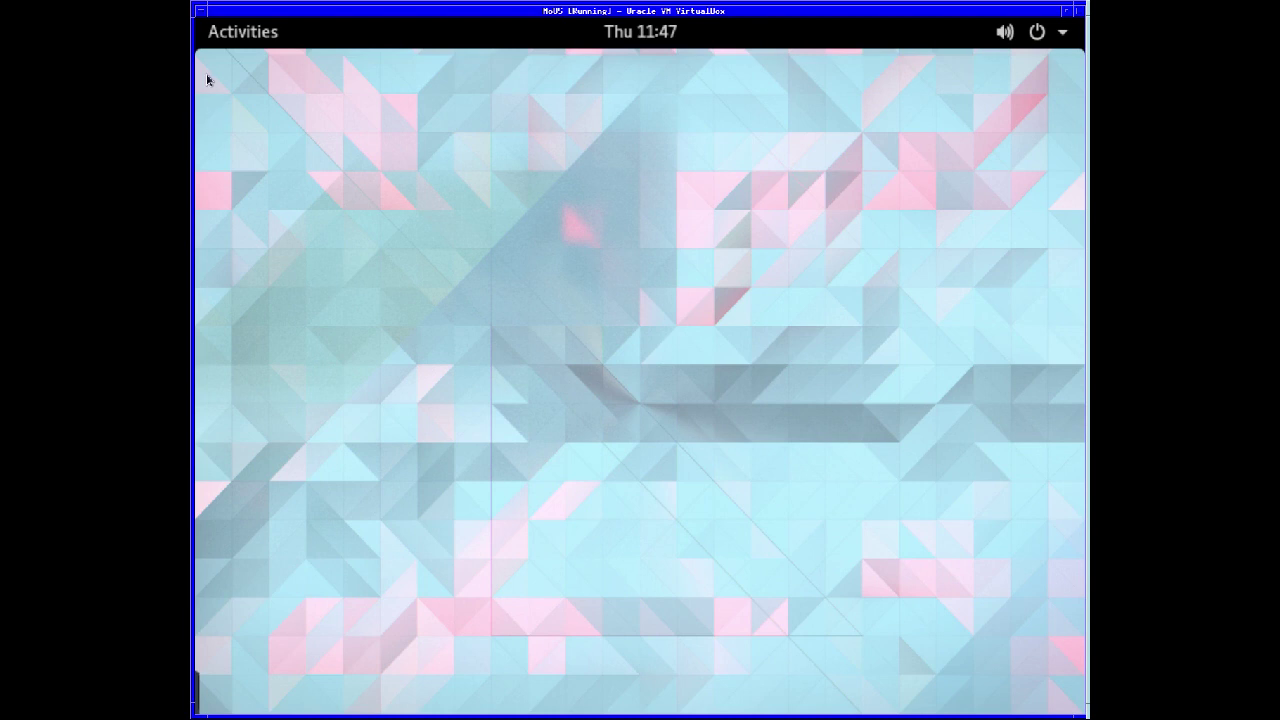
pyautogui.click(230, 44)
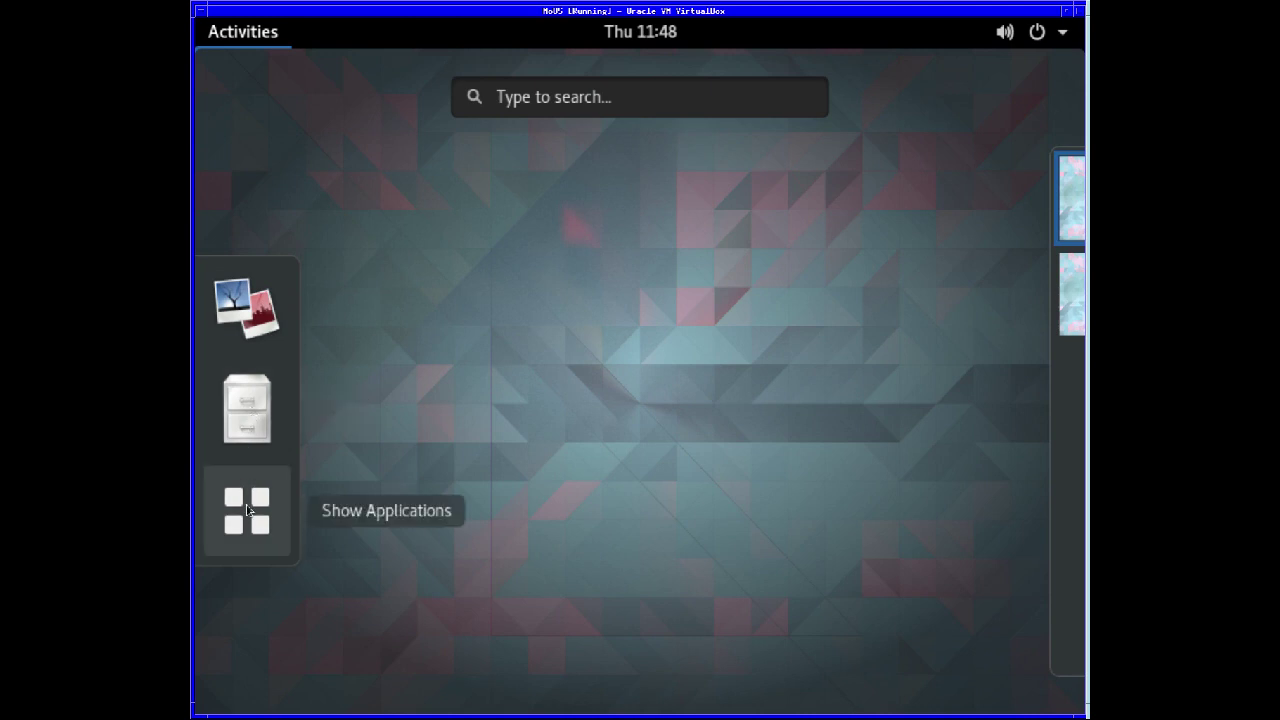
# - Switch to the second workspace and open the calendar showing Thursday September 13 2018
pyautogui.click(700, 450)
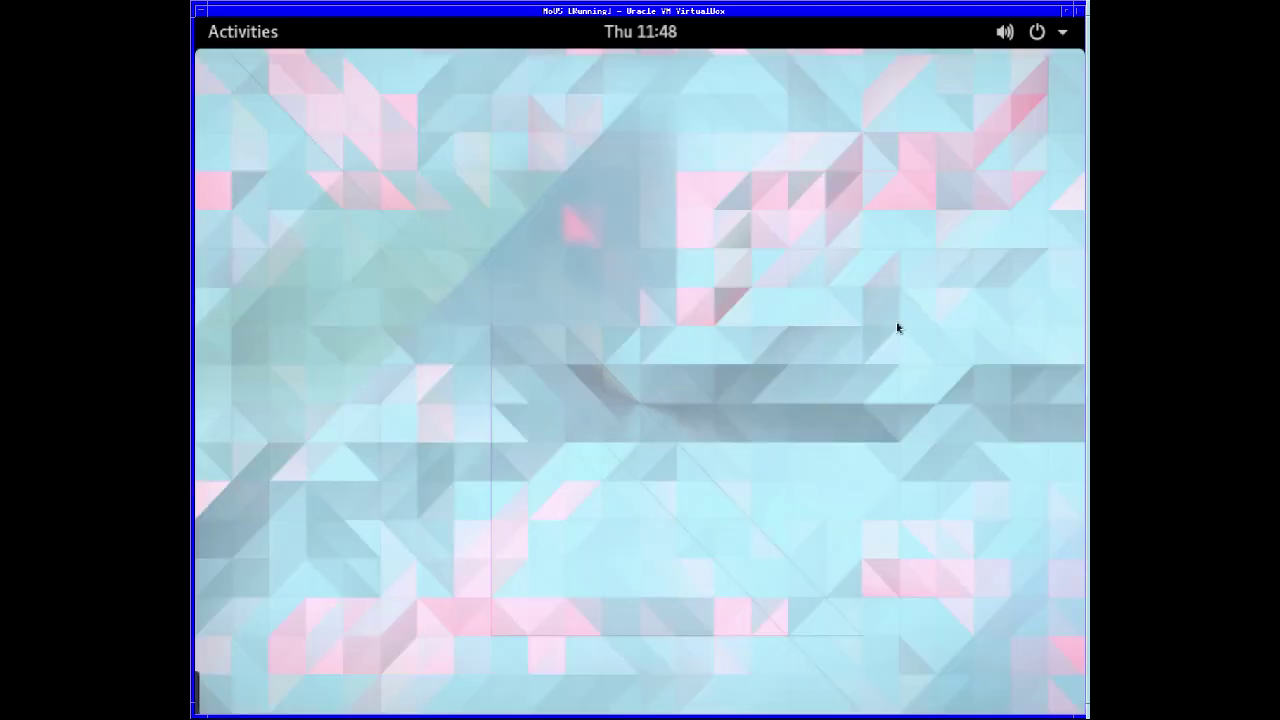
pyautogui.click(243, 31)
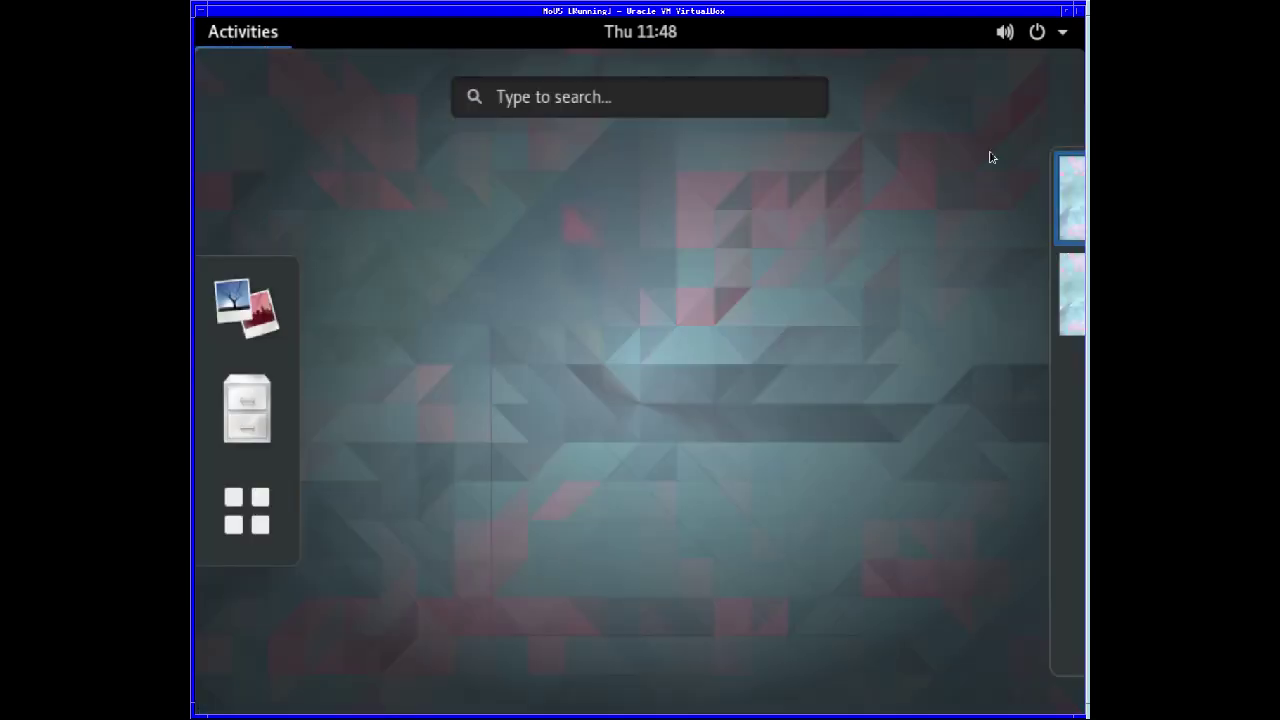
pyautogui.click(1044, 297)
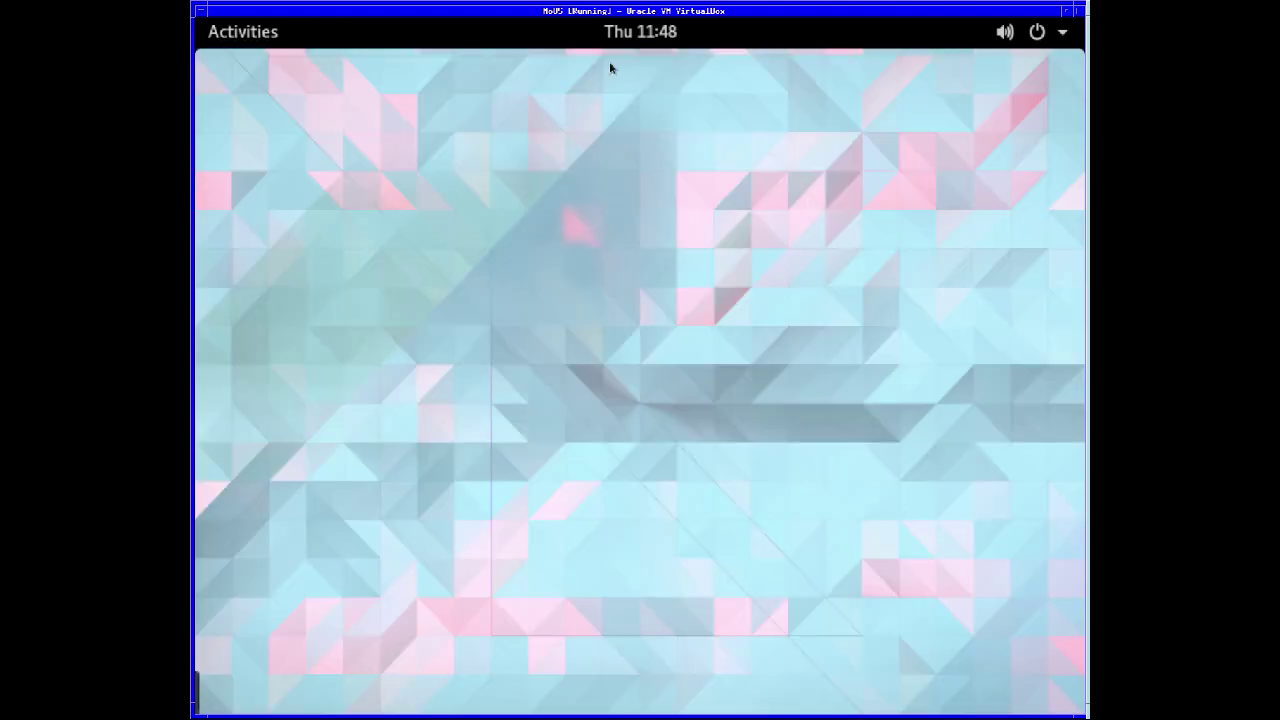
pyautogui.click(630, 38)
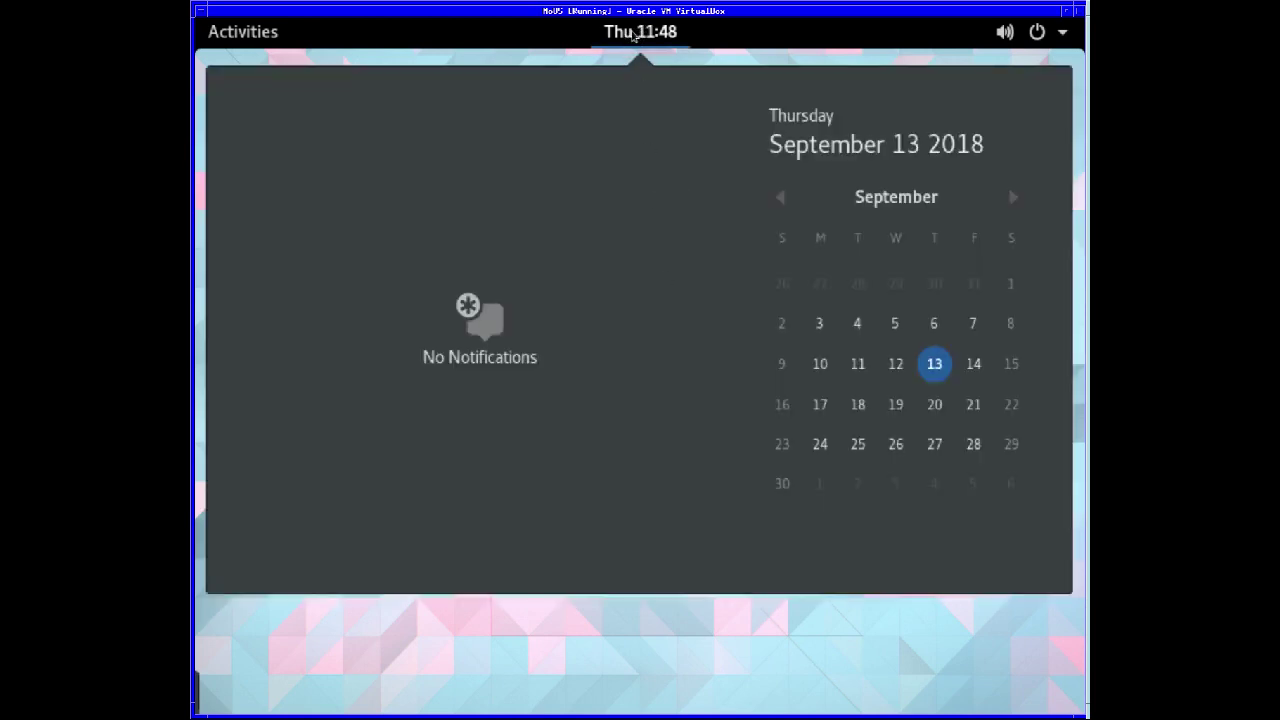
# - Close the calendar, then repeatedly open and close the top-right system menu
pyautogui.click(639, 36)
pyautogui.click(1005, 34)
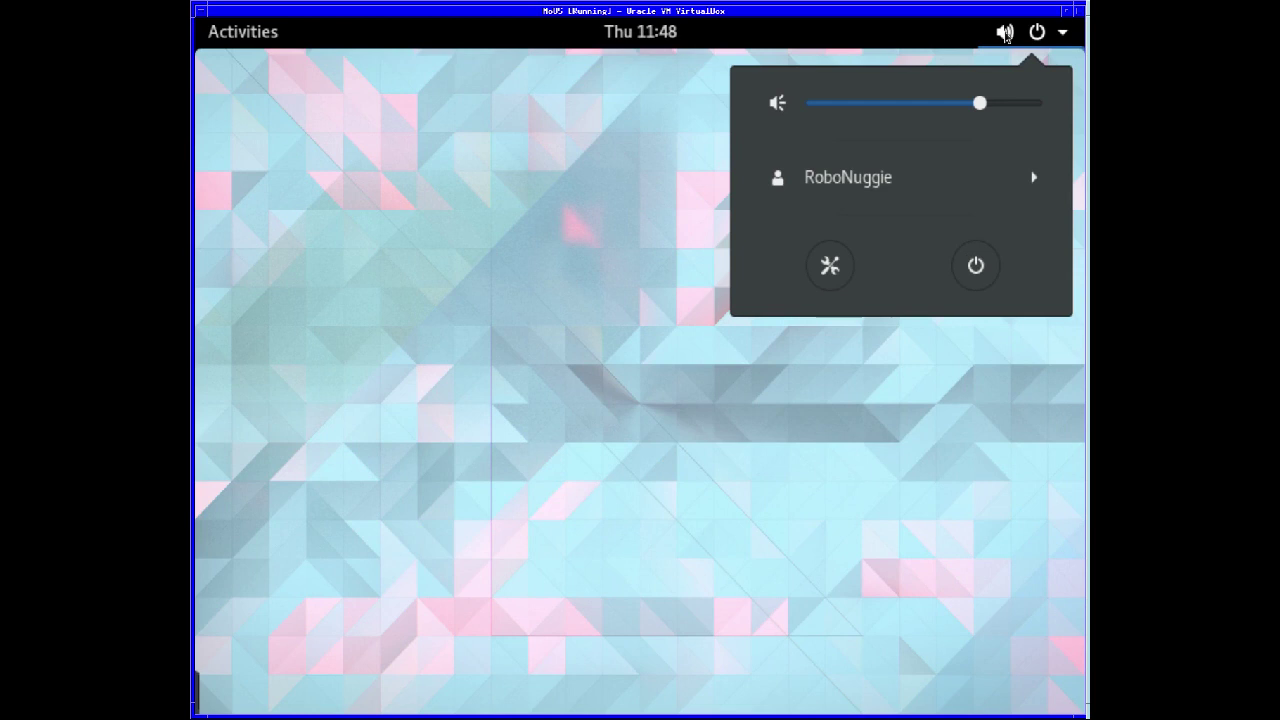
pyautogui.click(1005, 34)
pyautogui.click(1040, 36)
pyautogui.click(1036, 32)
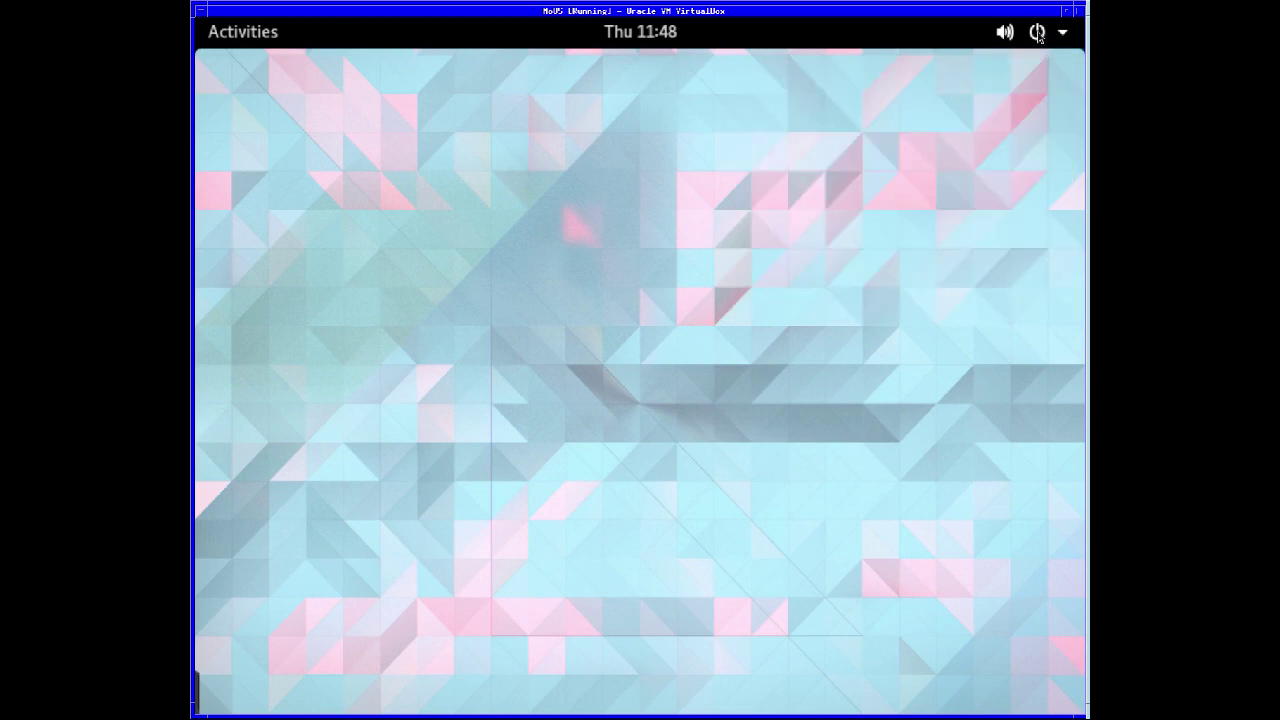
pyautogui.click(1064, 35)
pyautogui.click(1064, 35)
pyautogui.click(1006, 37)
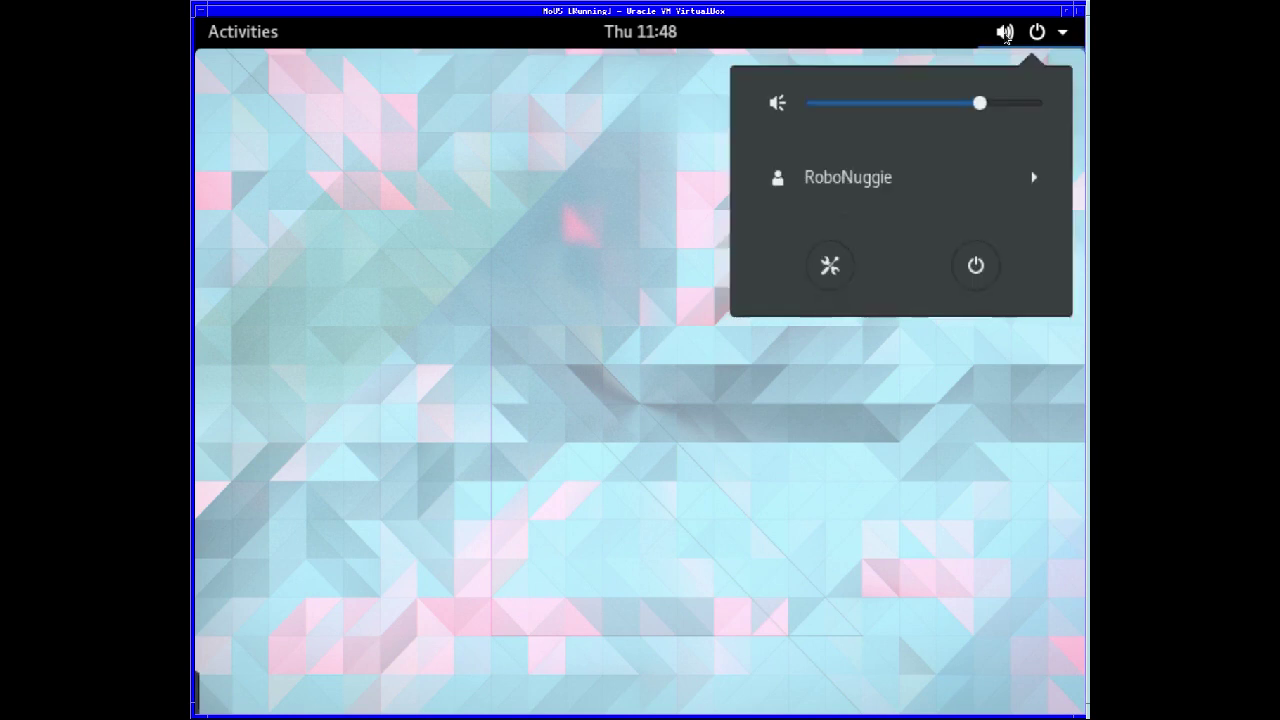
pyautogui.click(1006, 37)
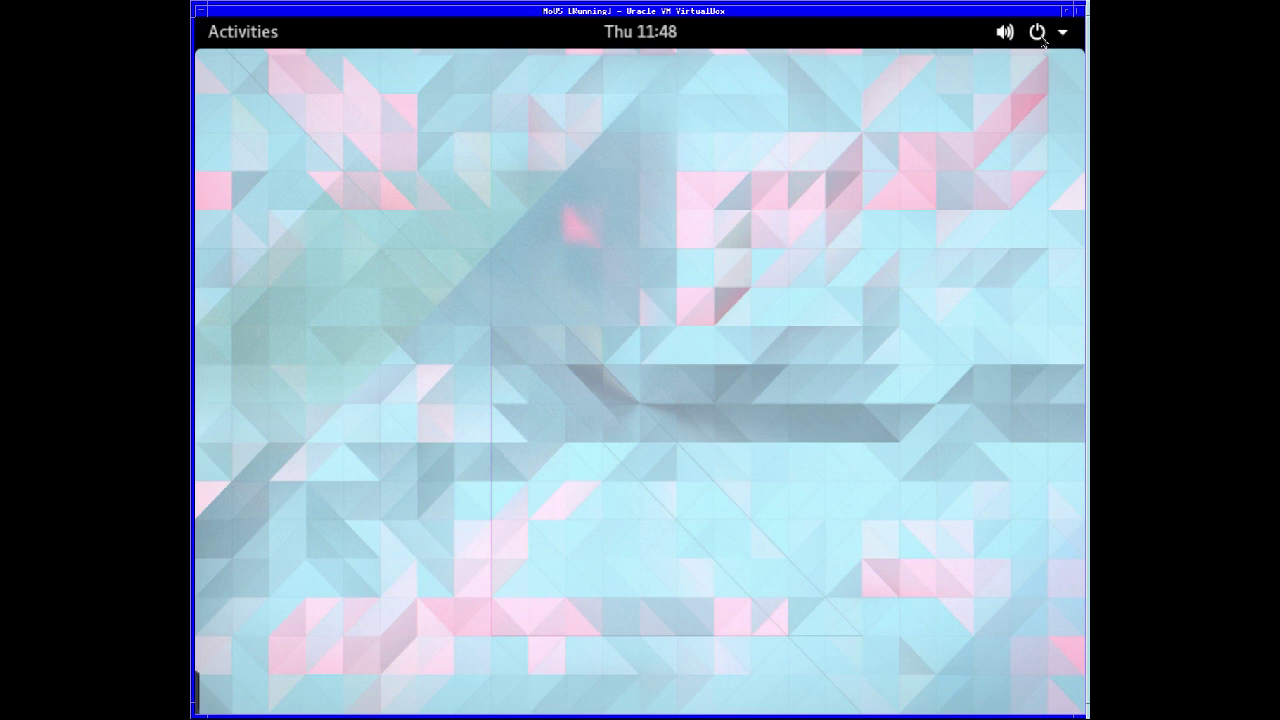
pyautogui.click(1042, 40)
pyautogui.click(1042, 40)
pyautogui.click(1064, 40)
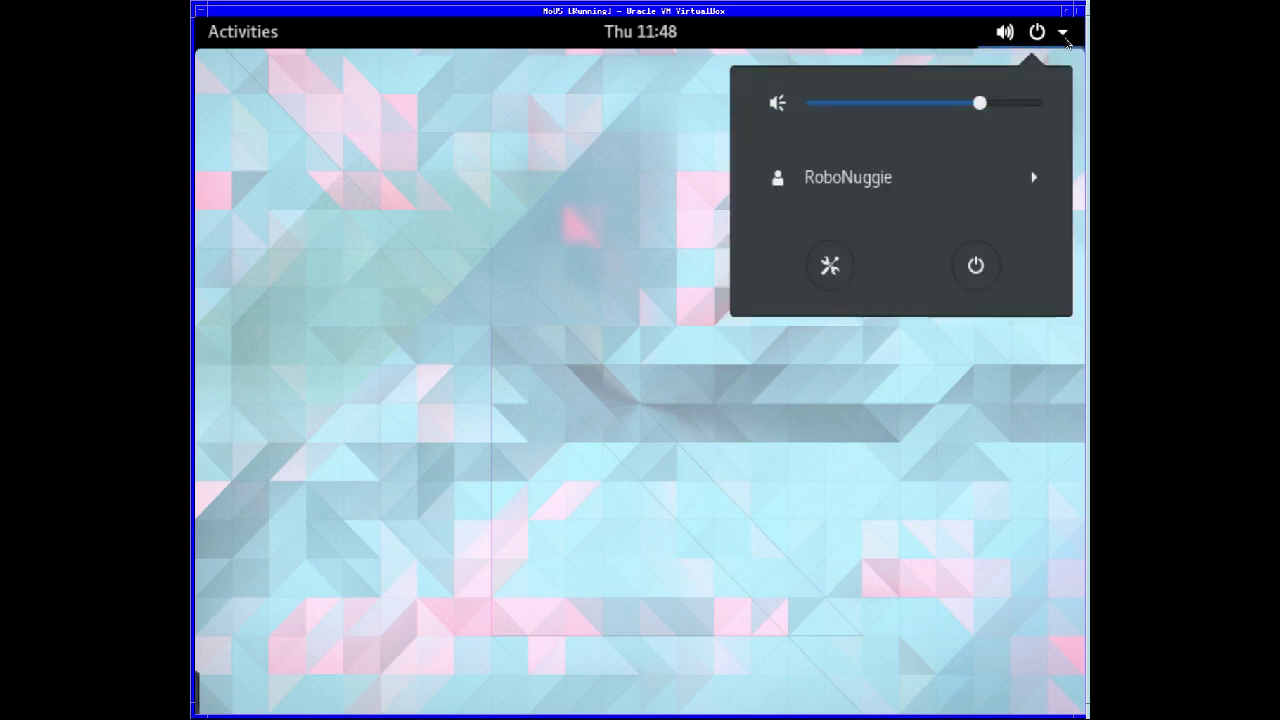
pyautogui.click(1064, 40)
pyautogui.click(1006, 38)
pyautogui.click(1037, 40)
pyautogui.click(1040, 42)
pyautogui.click(1065, 38)
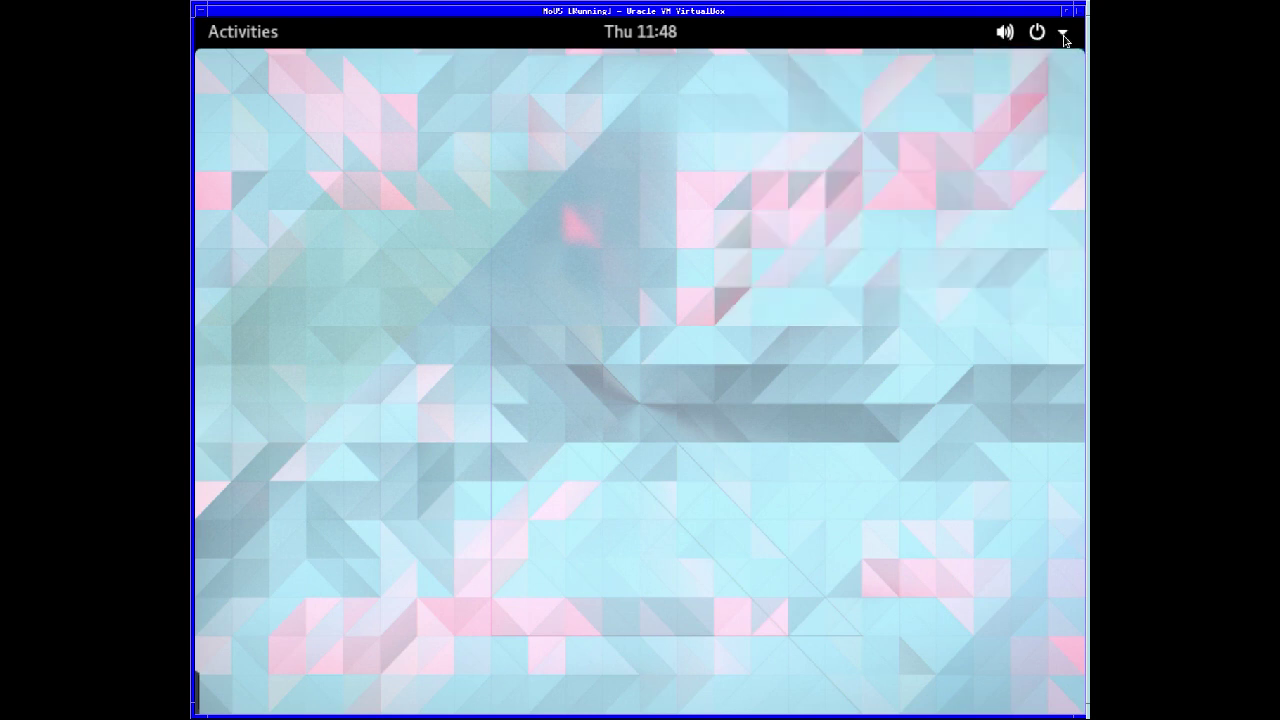
pyautogui.click(1004, 36)
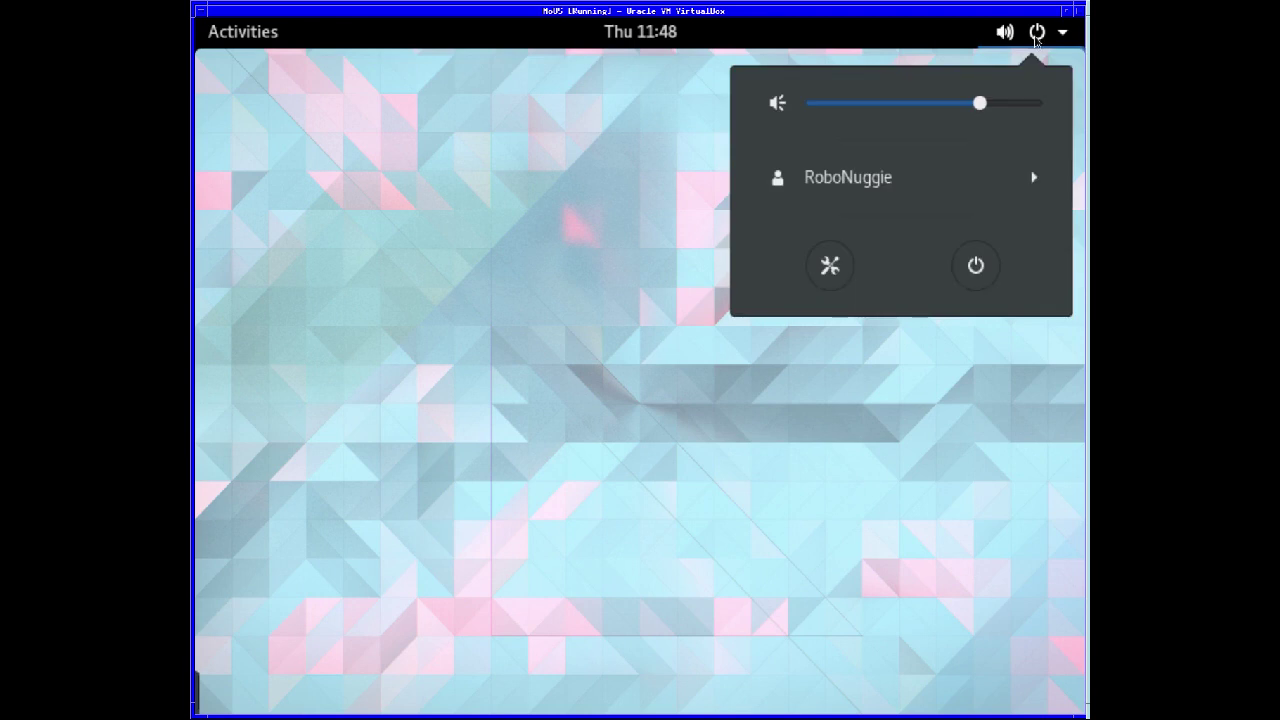
pyautogui.click(1035, 42)
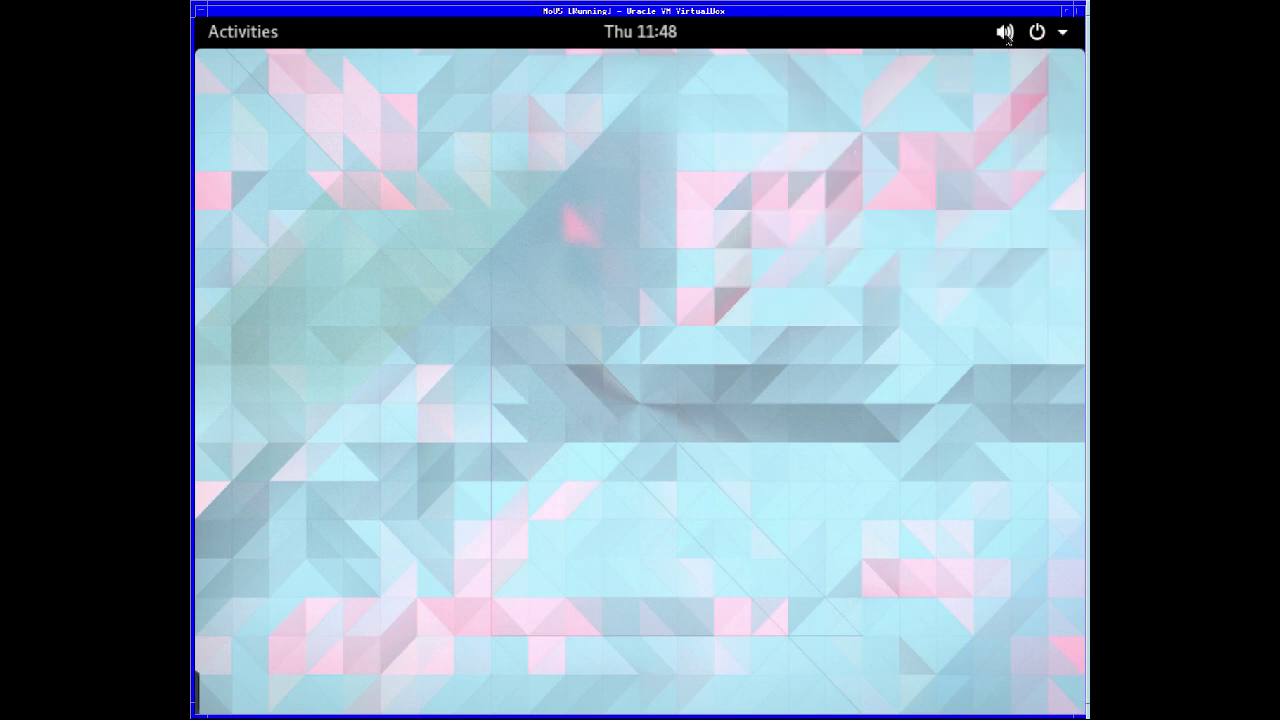
pyautogui.click(1007, 38)
pyautogui.click(1008, 40)
pyautogui.click(1008, 40)
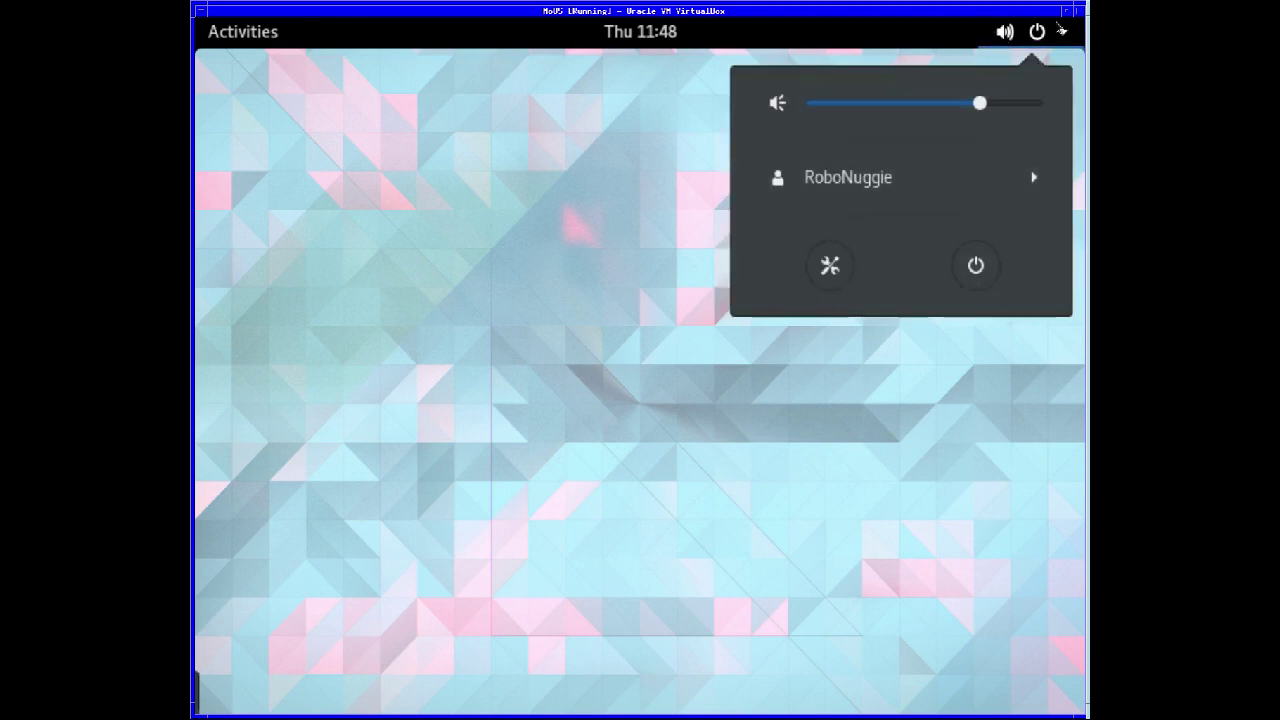
pyautogui.click(1038, 36)
pyautogui.click(1036, 34)
pyautogui.click(1064, 33)
pyautogui.click(1064, 33)
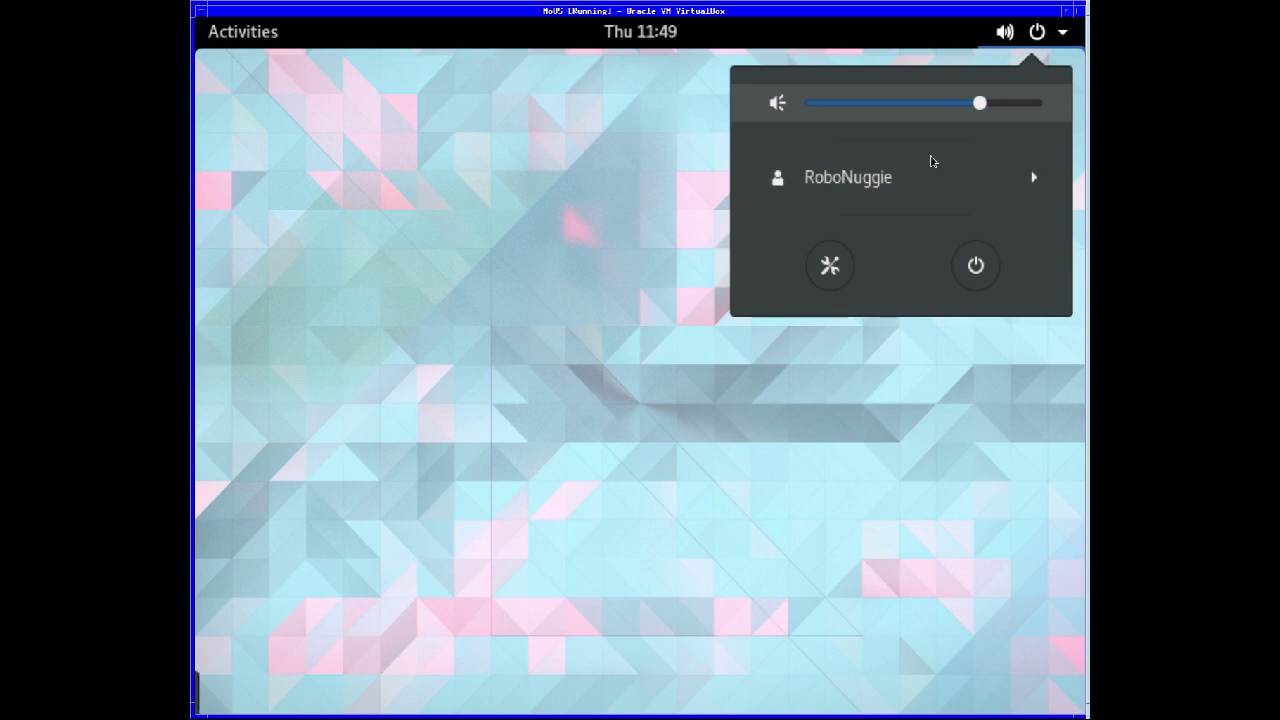
pyautogui.click(614, 261)
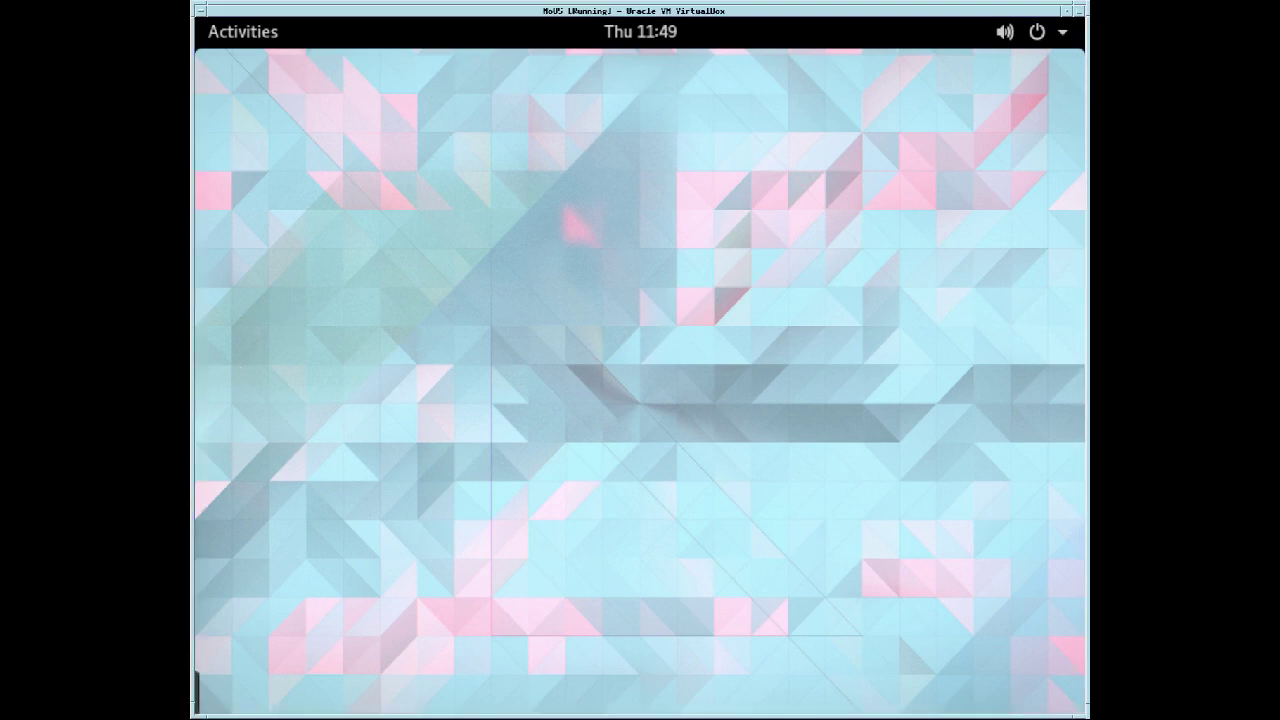
# - Browse all three pages of the application grid and launch Firefox Web Browser
pyautogui.click(230, 38)
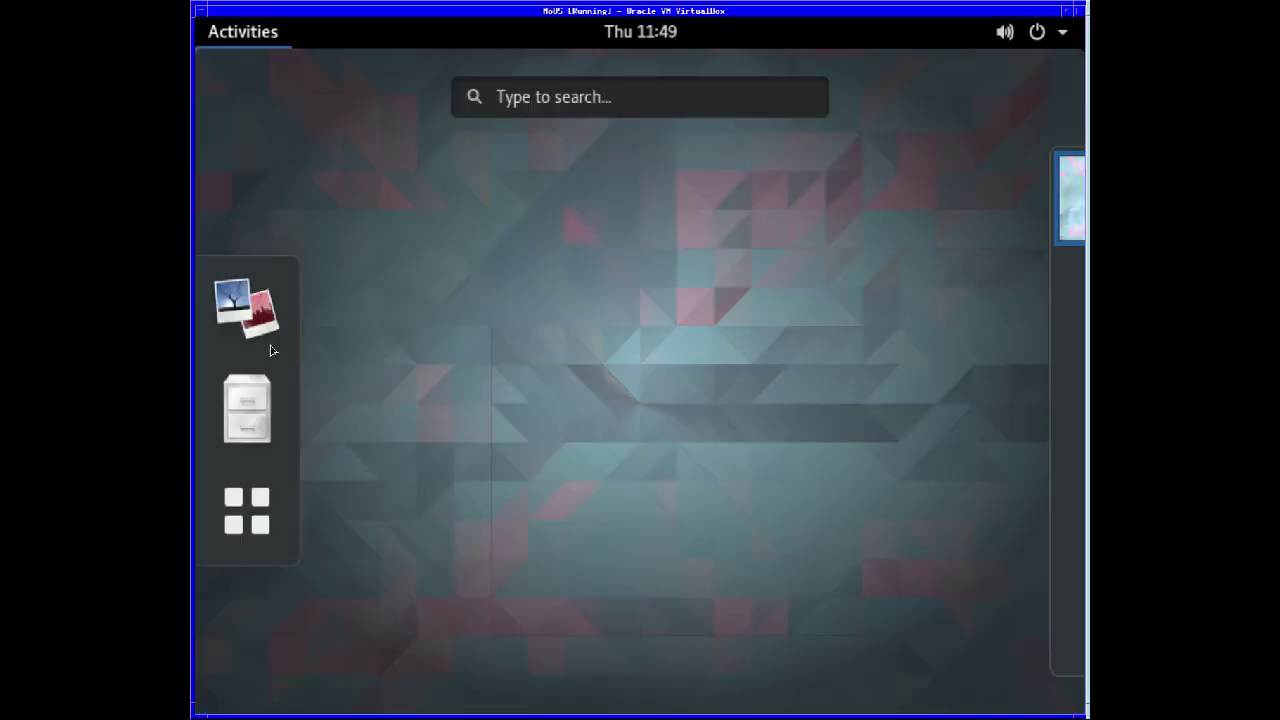
pyautogui.click(255, 521)
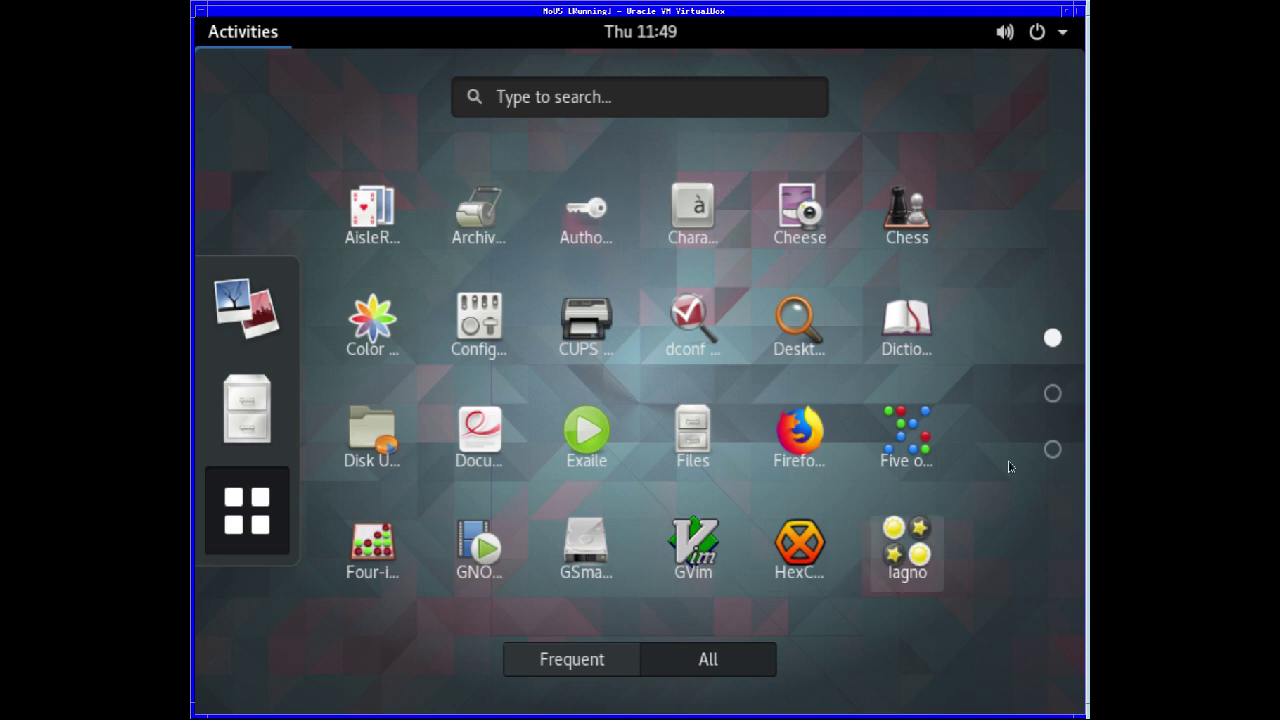
pyautogui.click(1052, 395)
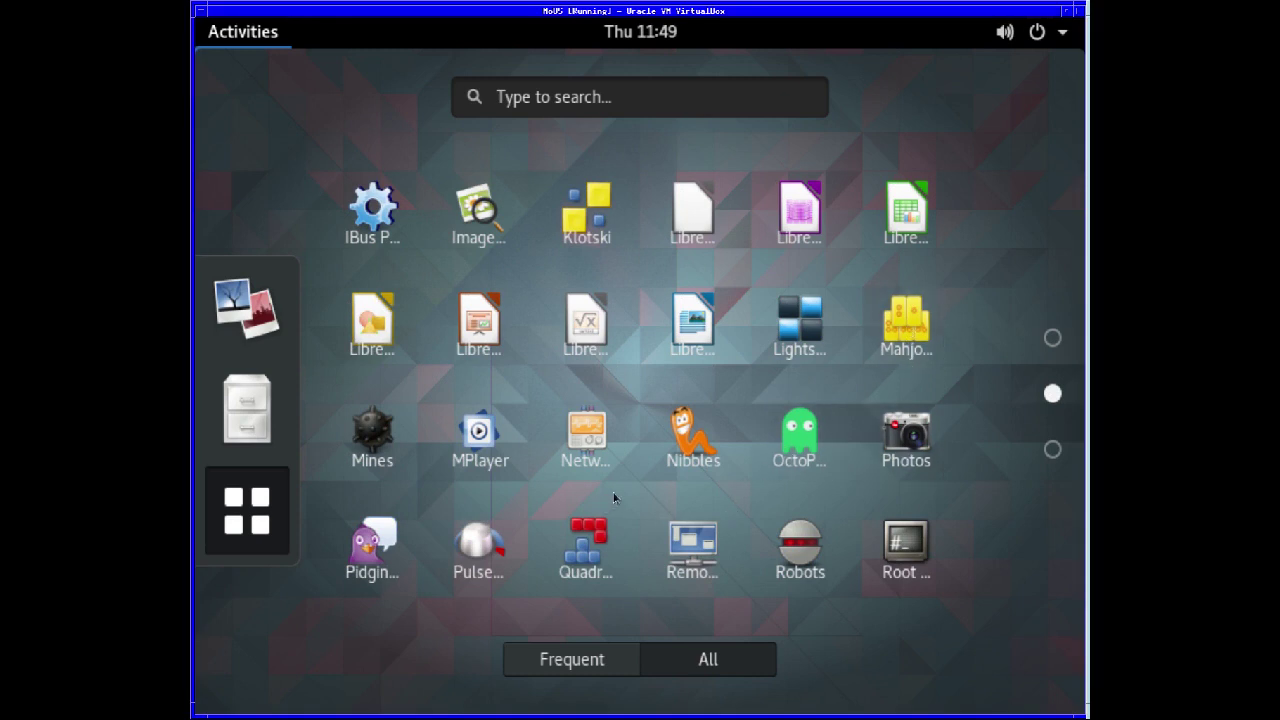
pyautogui.click(1052, 449)
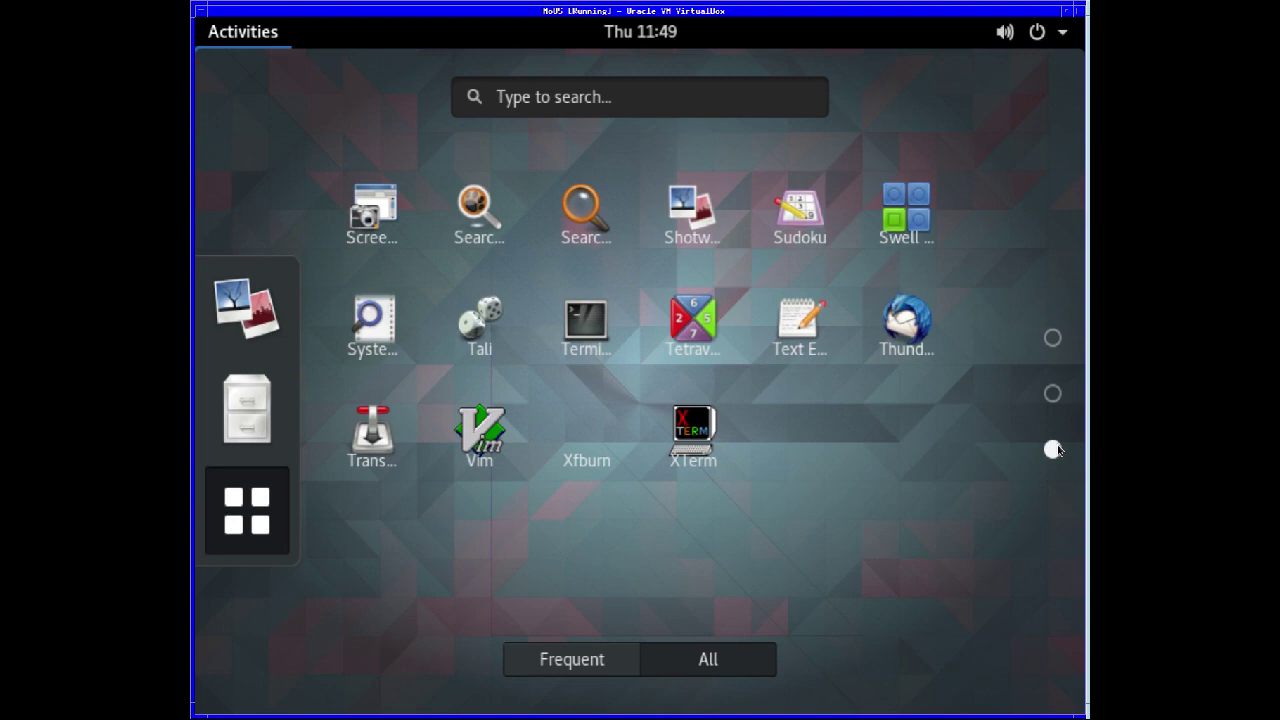
pyautogui.click(1052, 338)
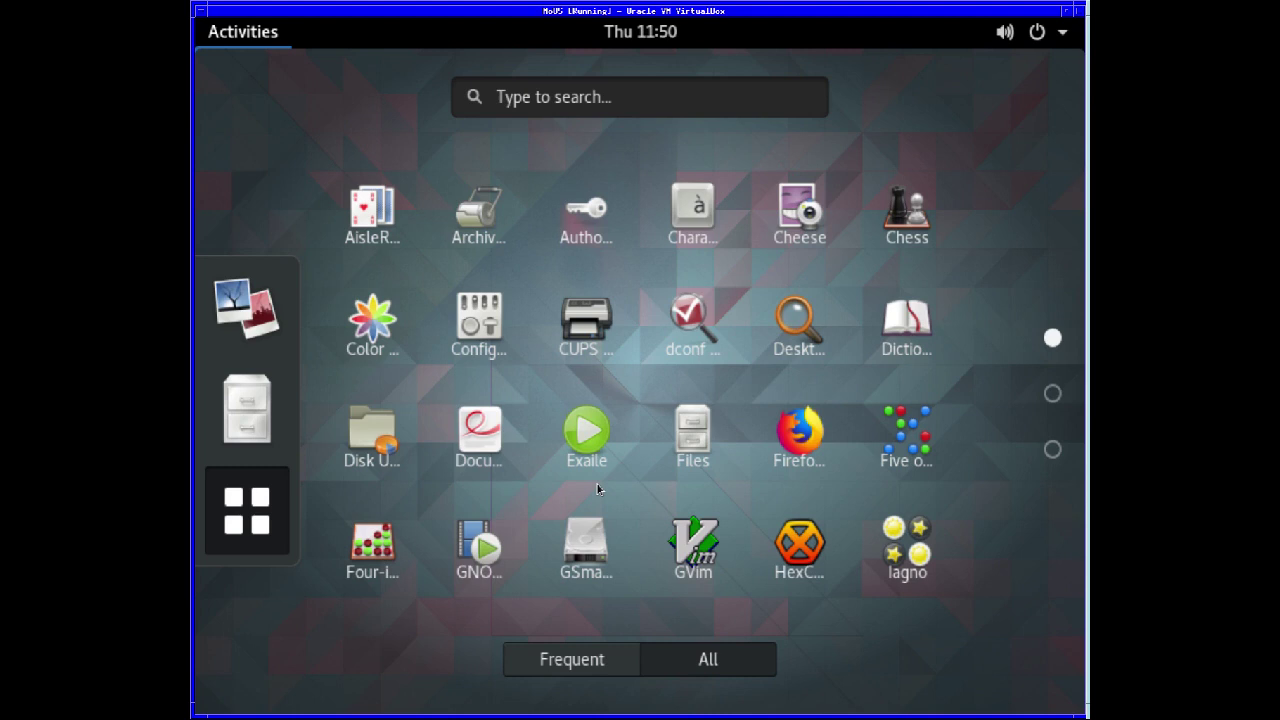
pyautogui.click(805, 437)
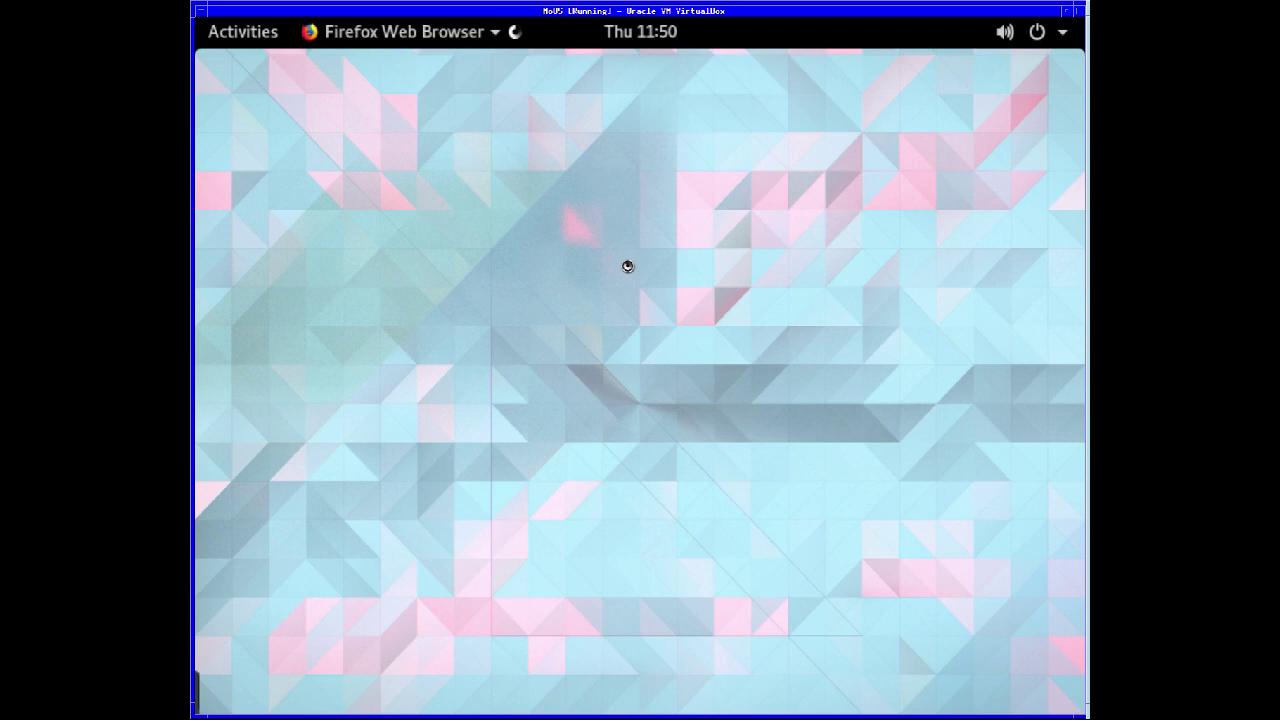
# - Confirm Firefox is version 58.0 (64-bit) via Help > About Firefox, then close Firefox
pyautogui.rightClick(628, 269)
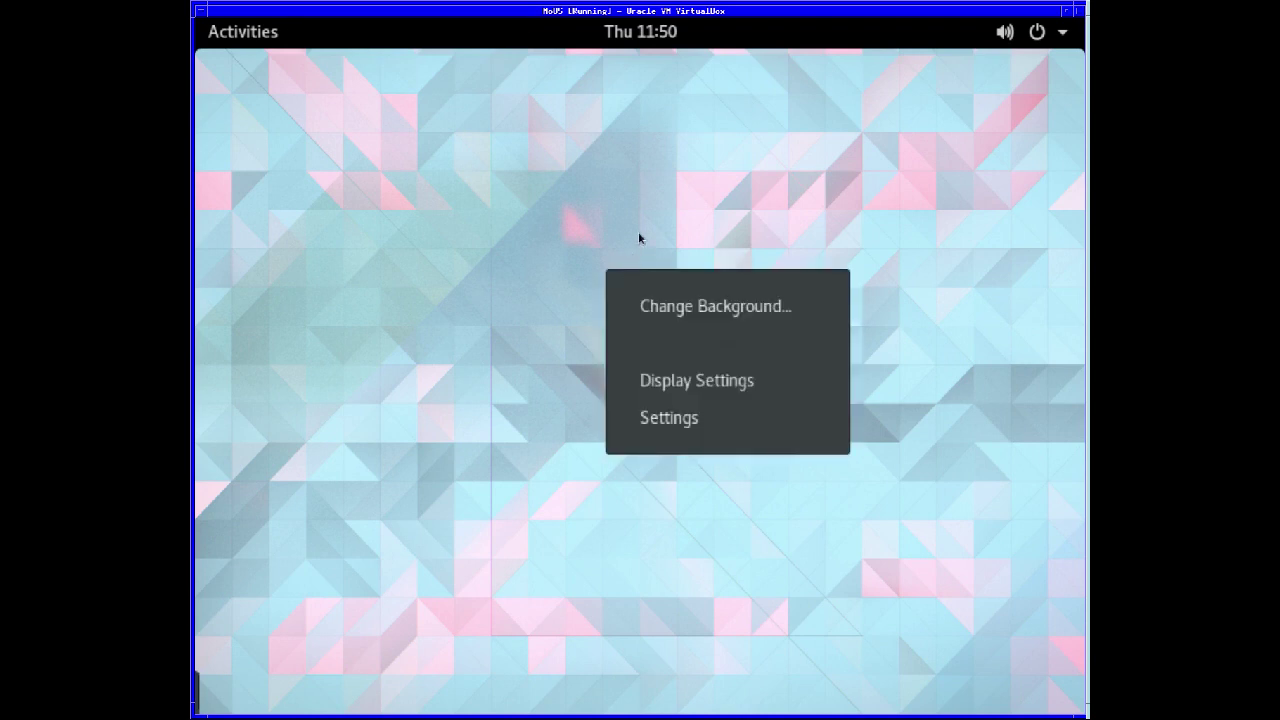
pyautogui.click(638, 238)
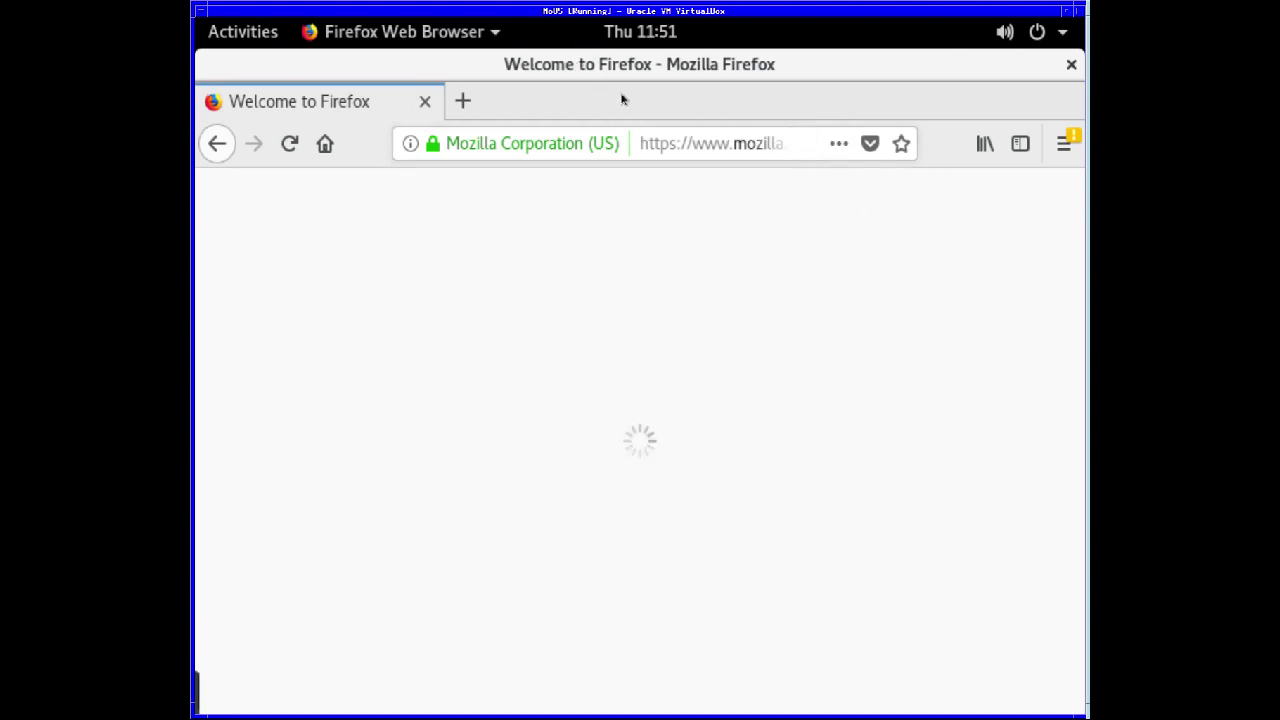
pyautogui.click(1064, 145)
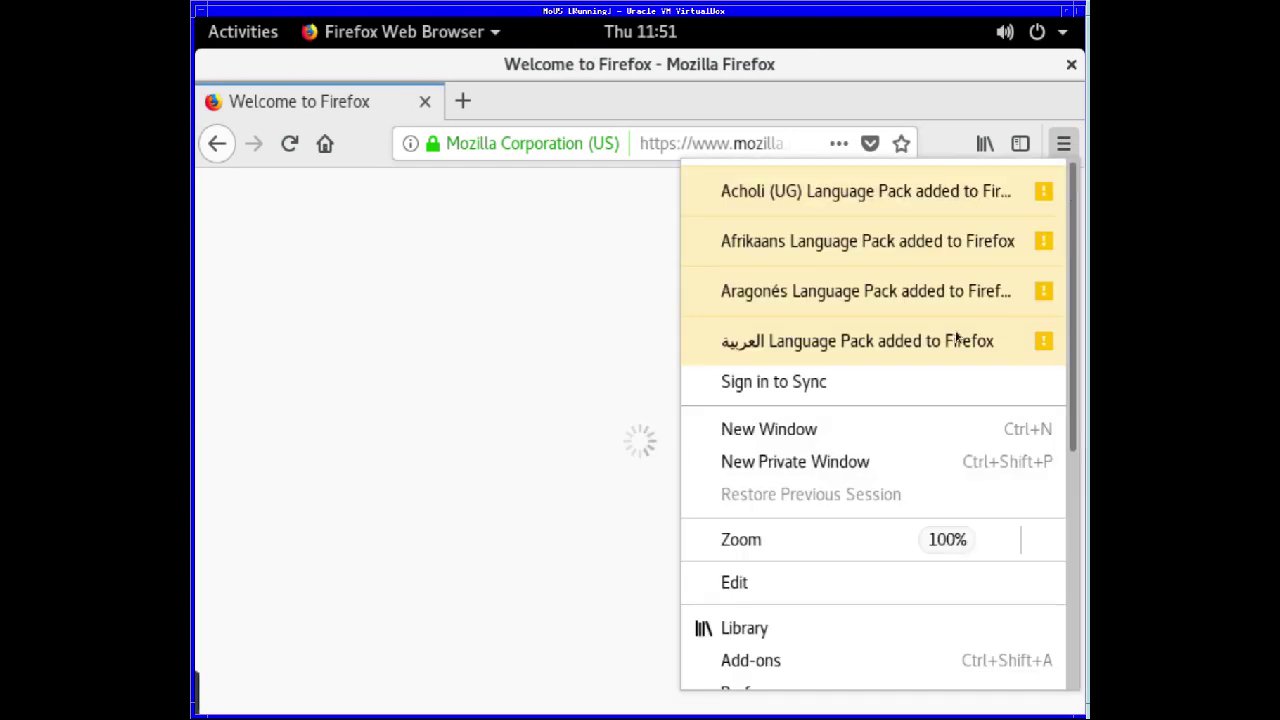
pyautogui.scroll(-3, 806, 600)
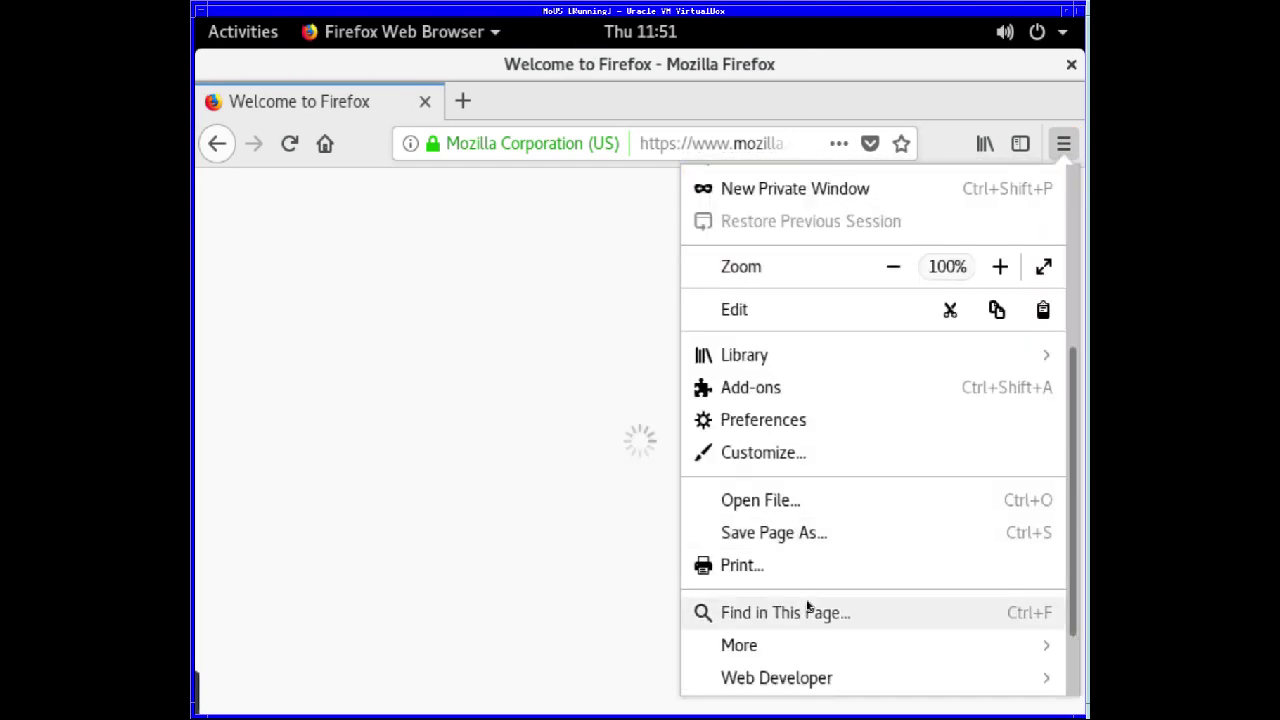
pyautogui.scroll(-1, 808, 606)
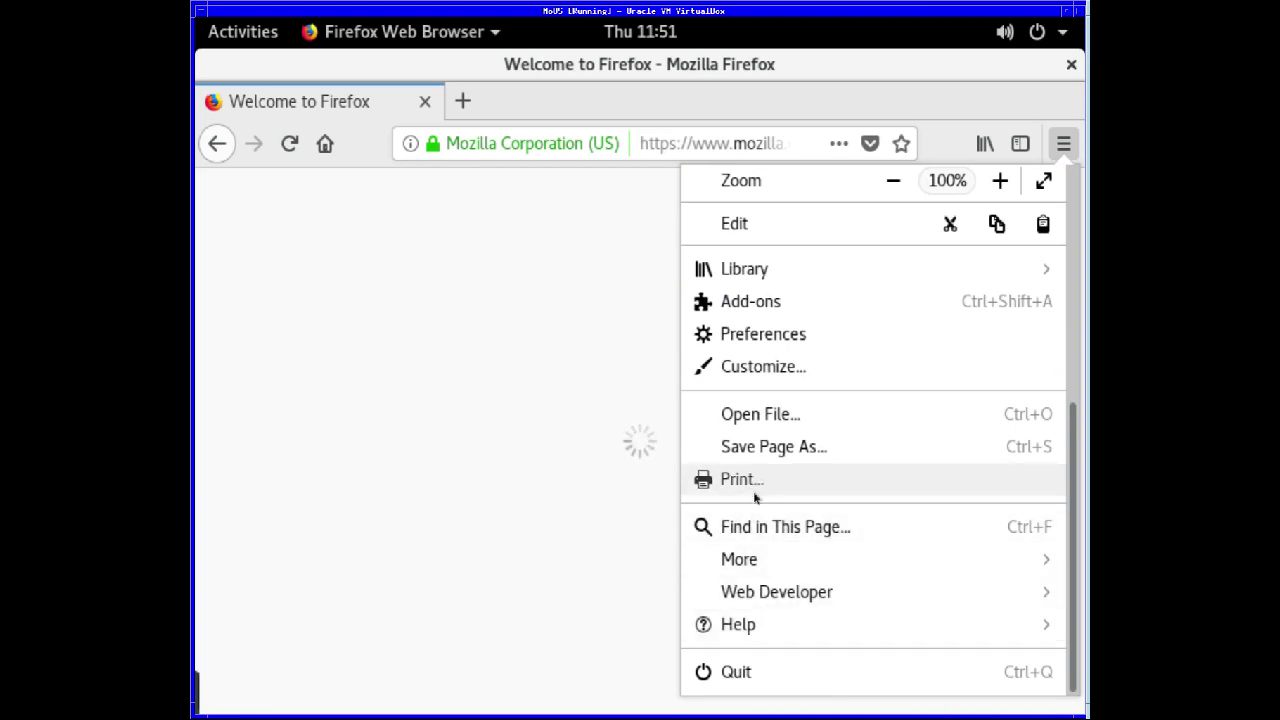
pyautogui.click(768, 626)
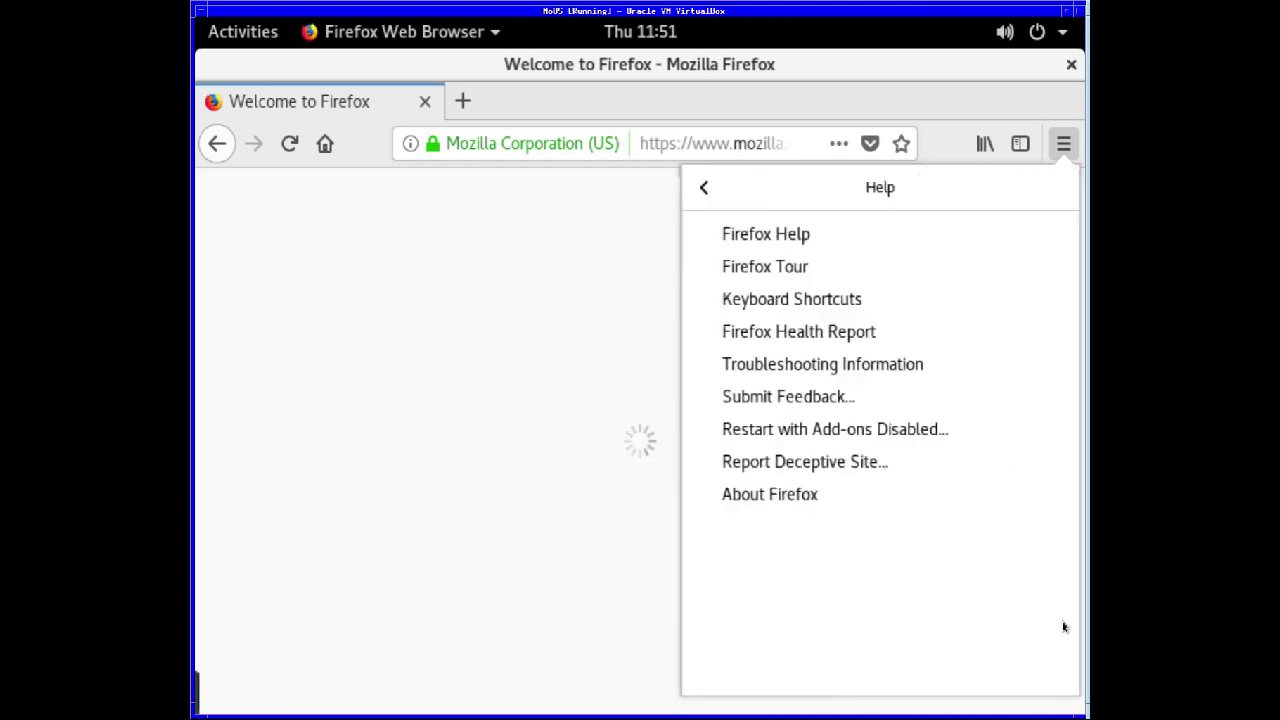
pyautogui.click(759, 494)
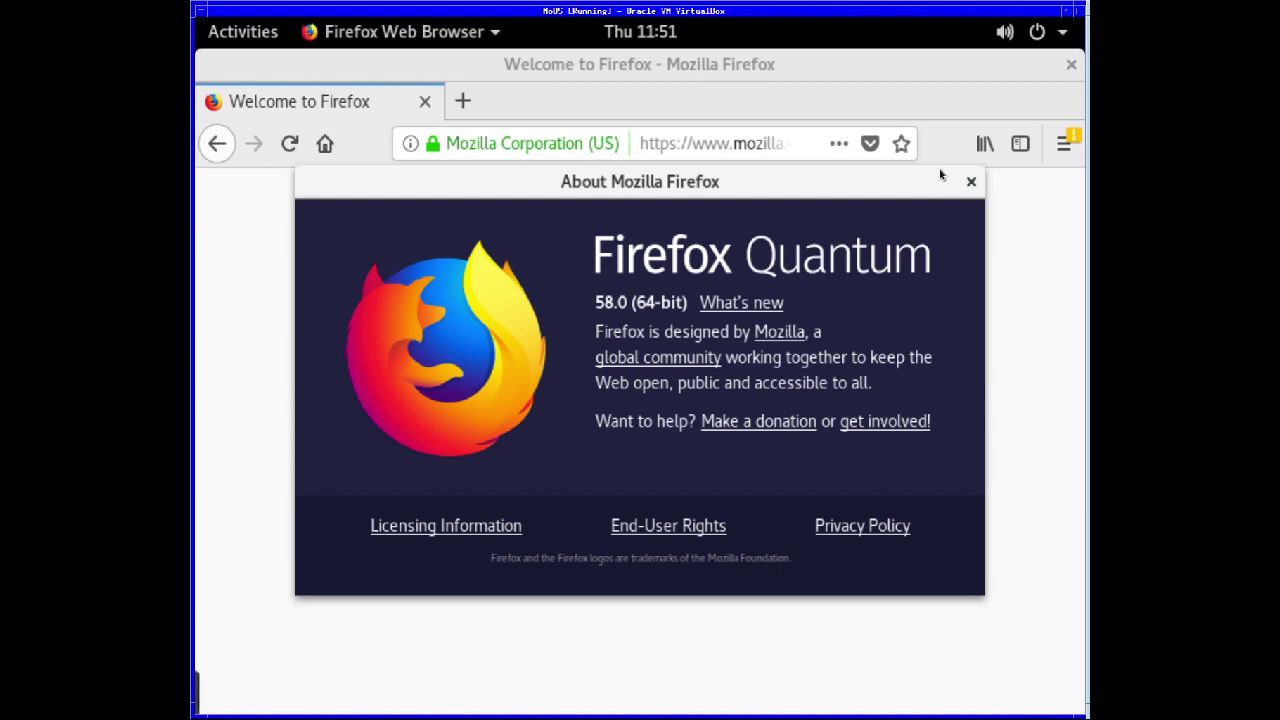
pyautogui.click(970, 183)
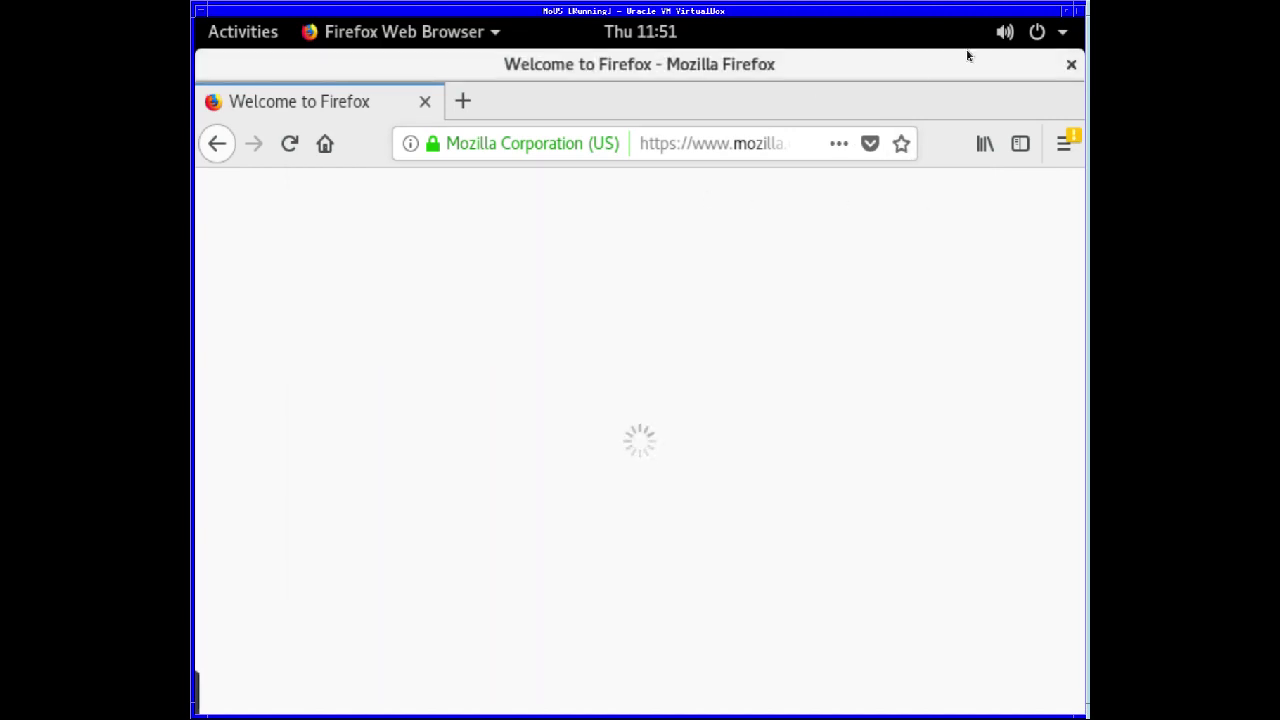
pyautogui.click(1071, 65)
# - Choose Change Background… from the desktop's right-click menu to show the wallpaper and lock screen images
pyautogui.rightClick(328, 102)
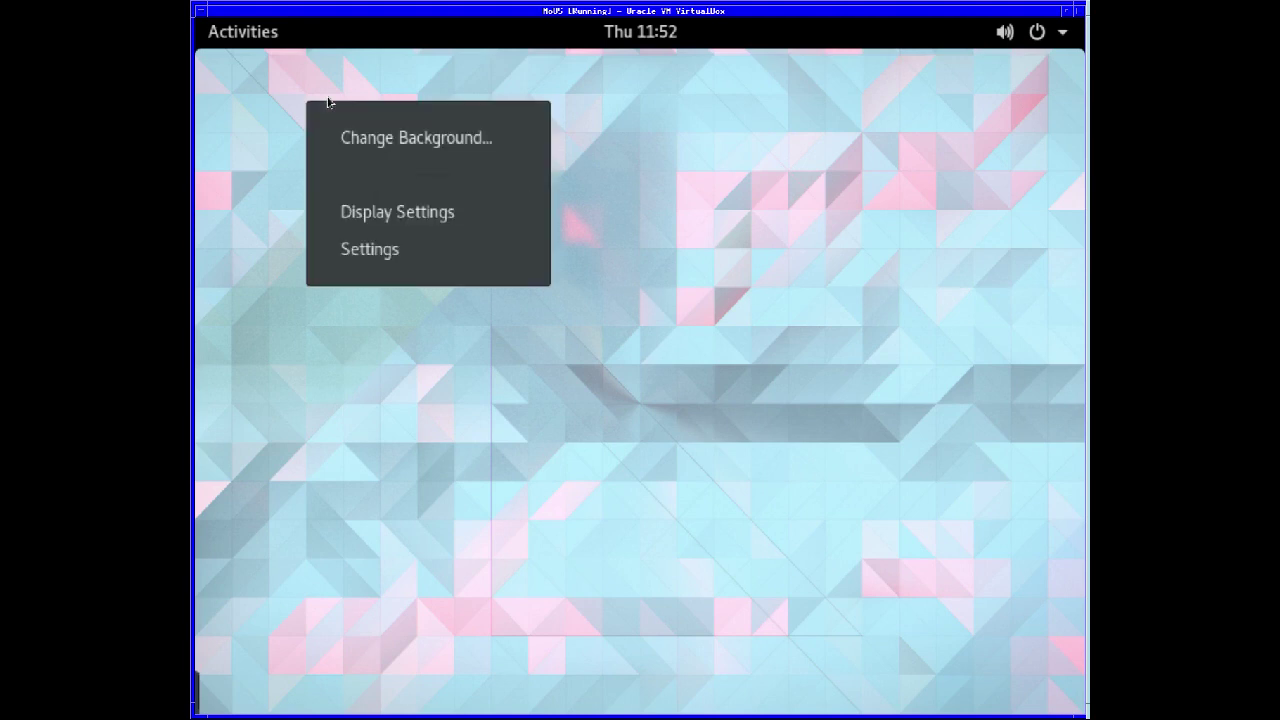
pyautogui.click(289, 136)
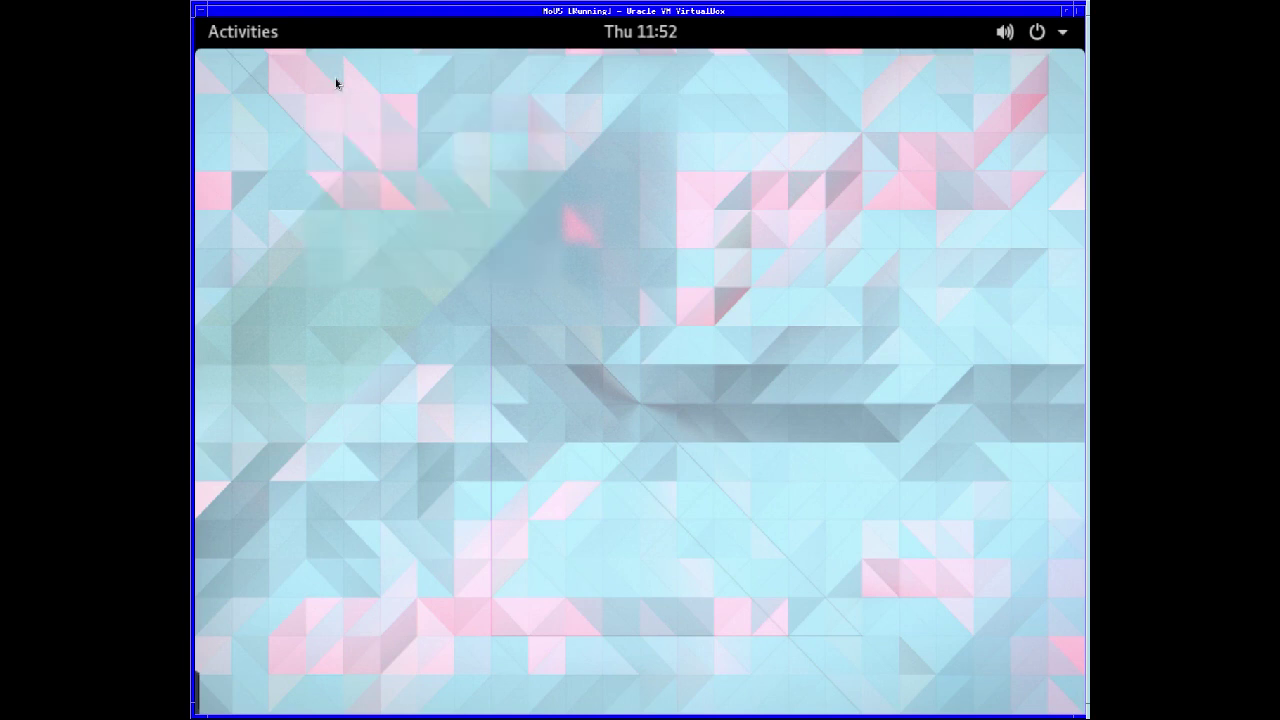
pyautogui.rightClick(336, 80)
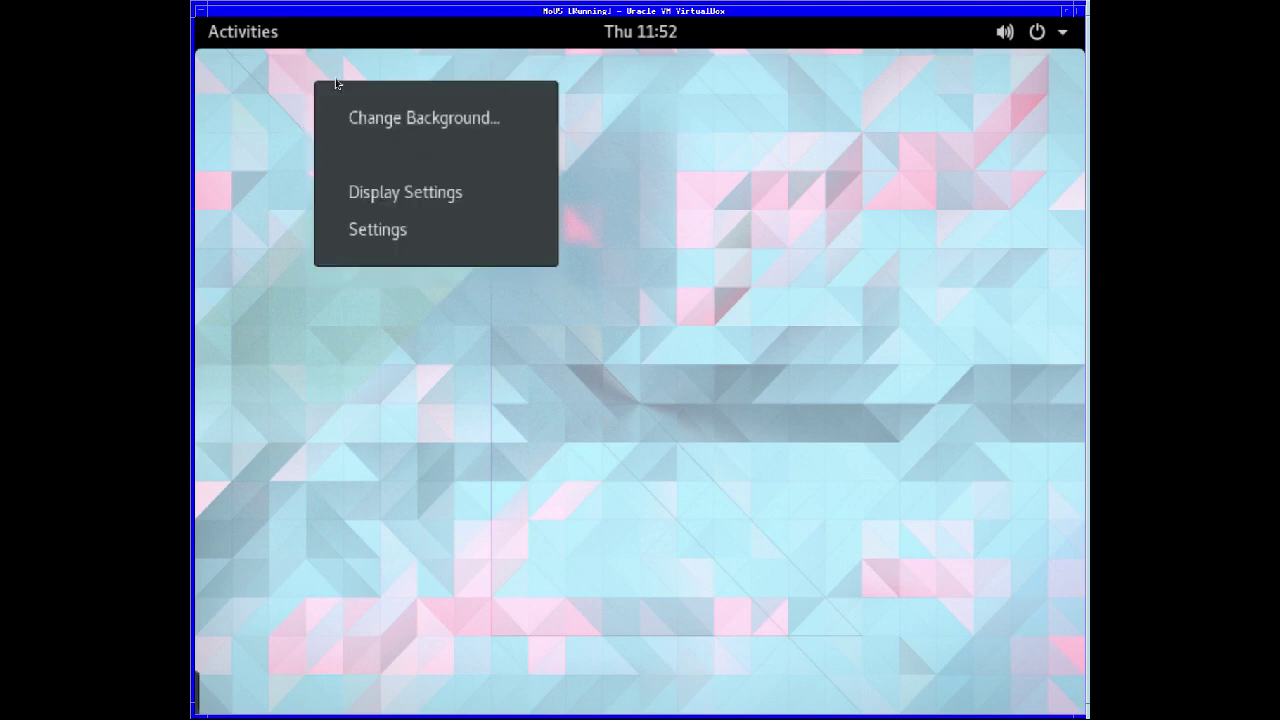
pyautogui.click(524, 132)
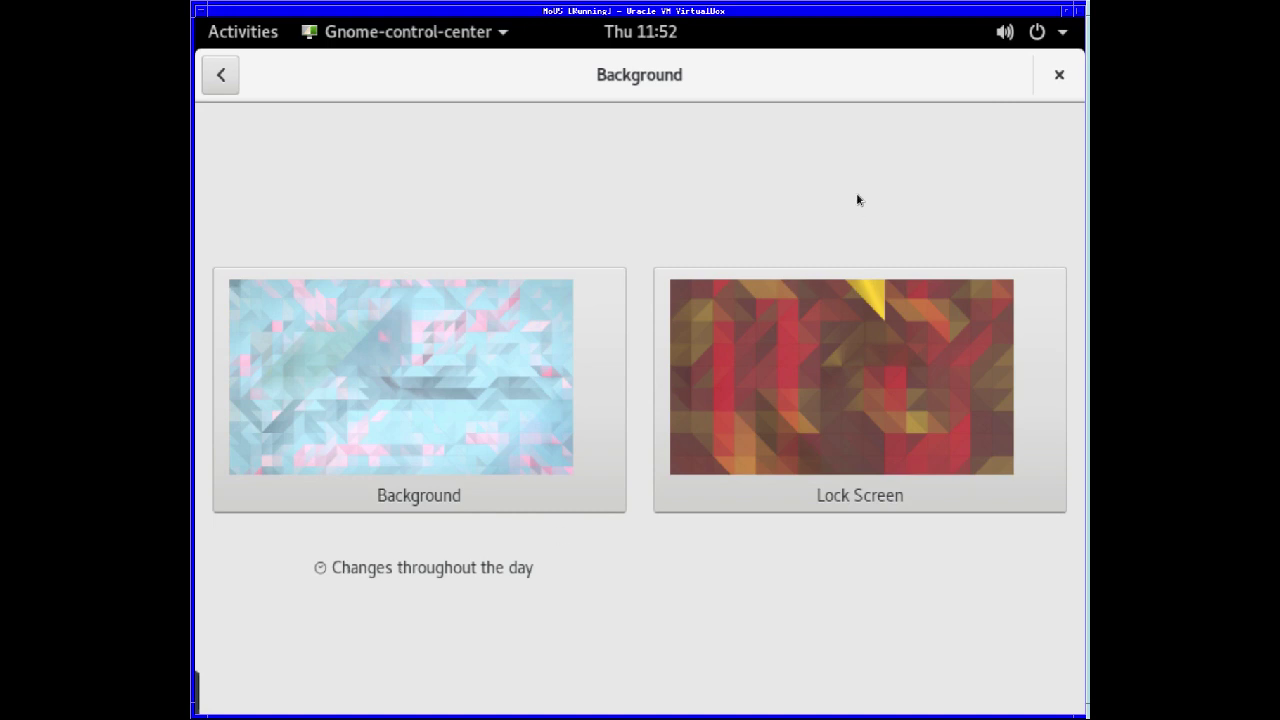
# - Close the Background settings window to return to the bare desktop
pyautogui.click(1058, 78)
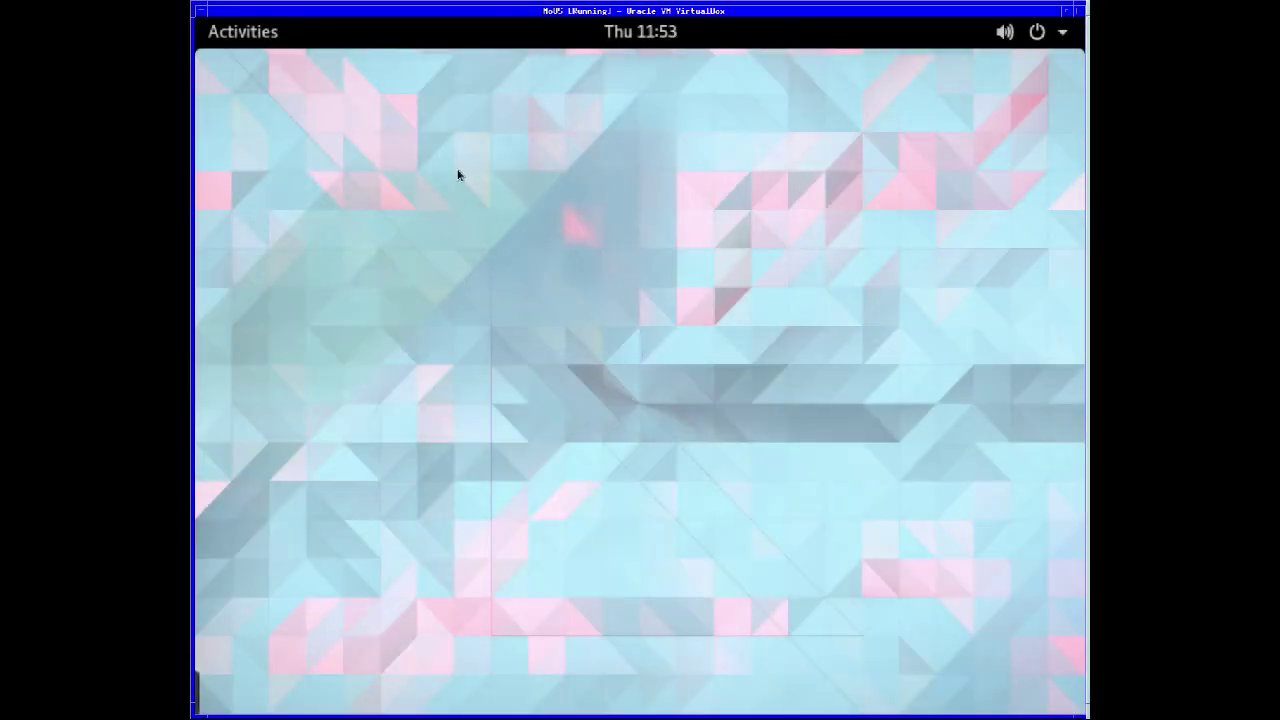
# - Open and dismiss the desktop context menu twice
pyautogui.rightClick(458, 175)
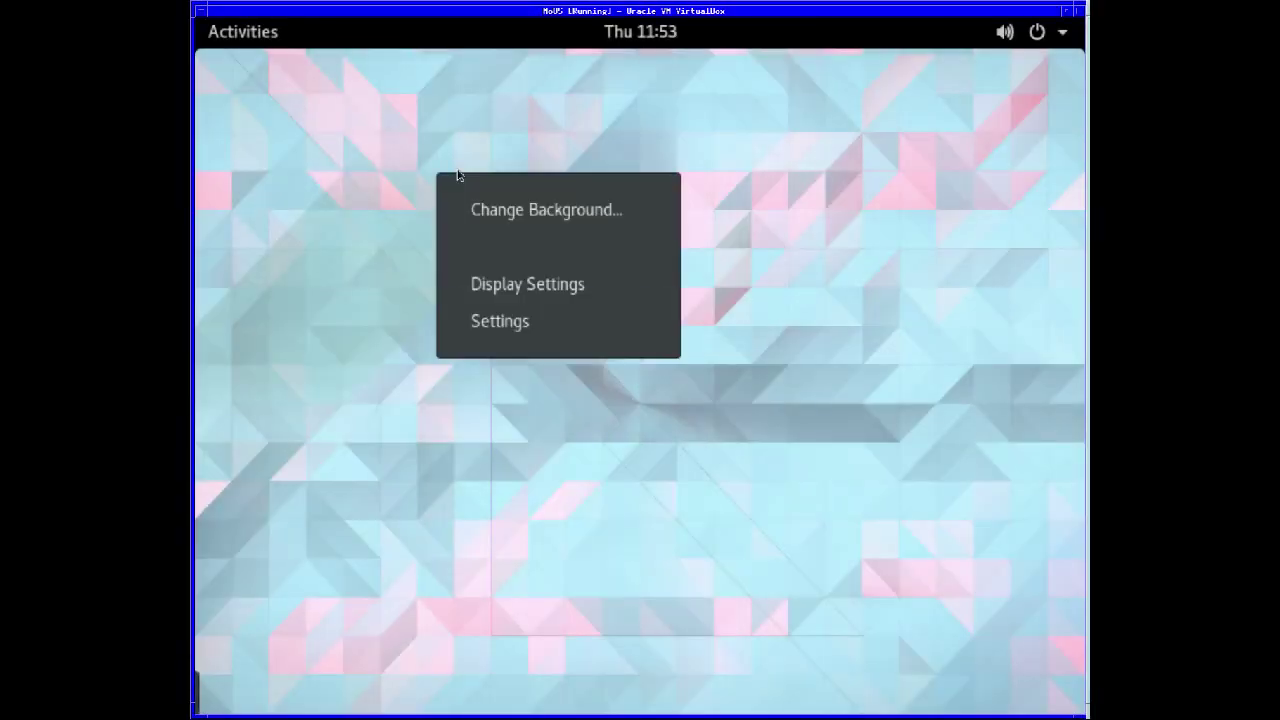
pyautogui.click(498, 320)
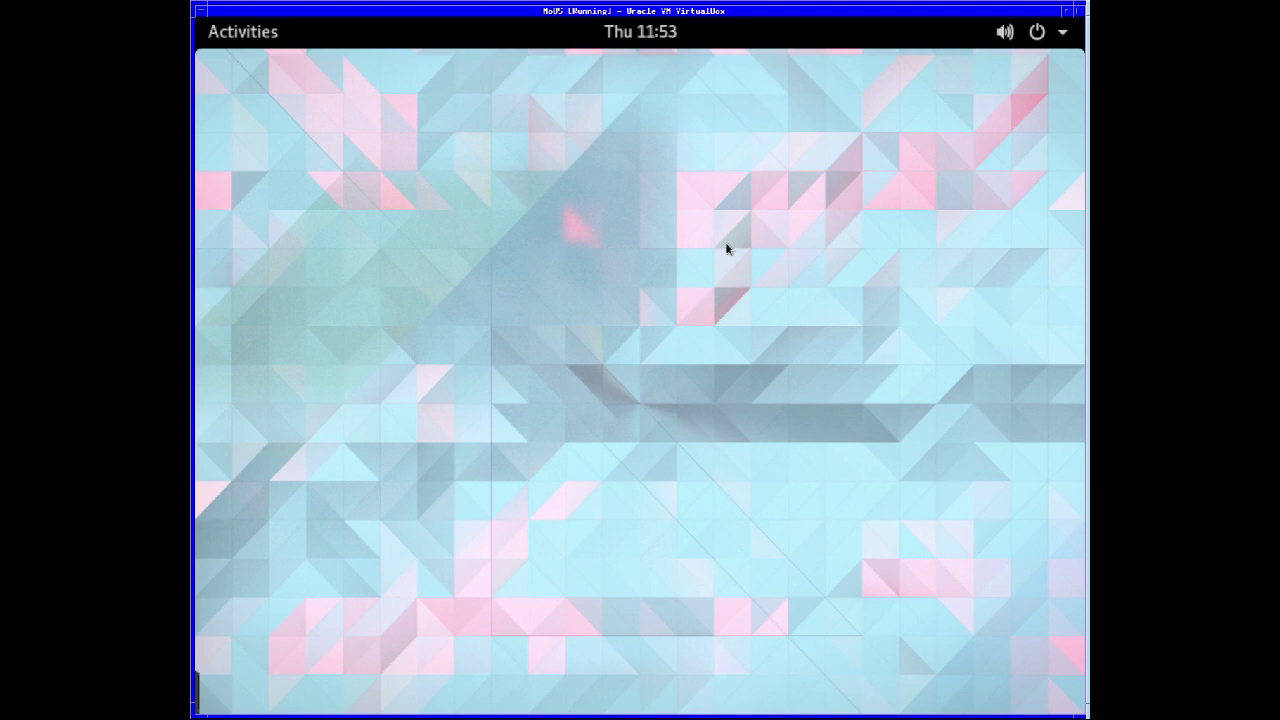
pyautogui.rightClick(659, 161)
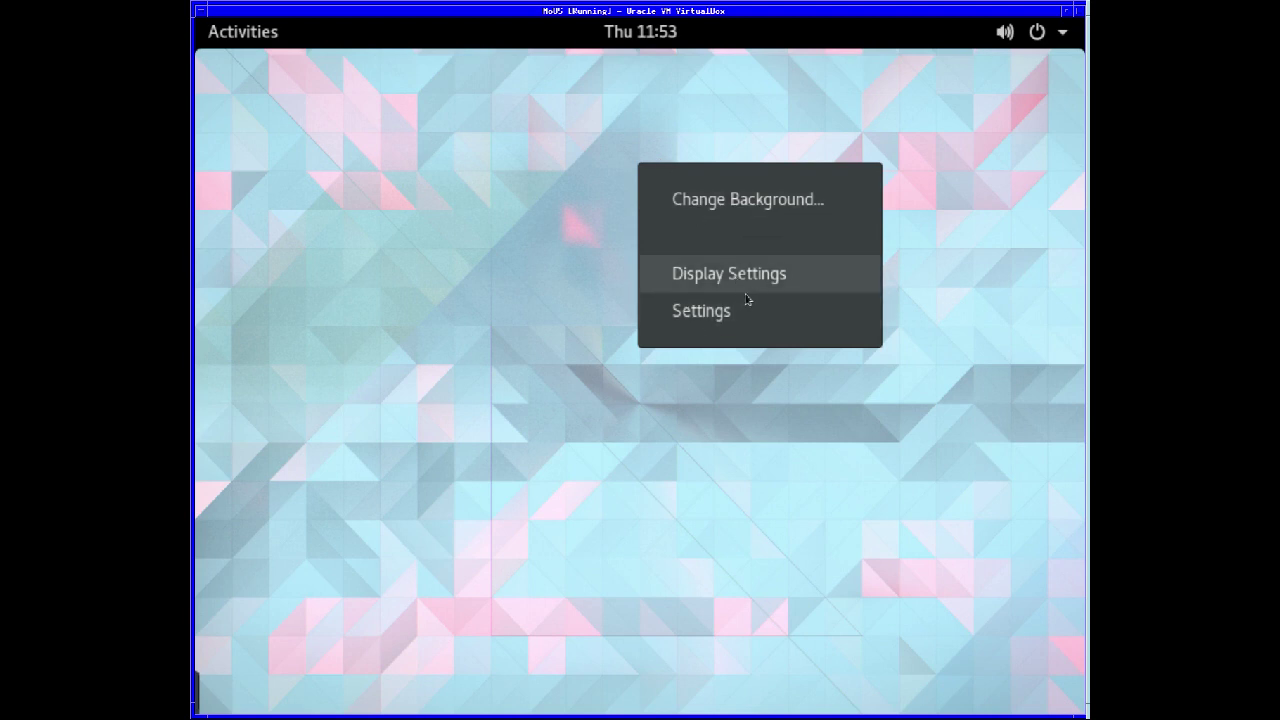
pyautogui.click(475, 193)
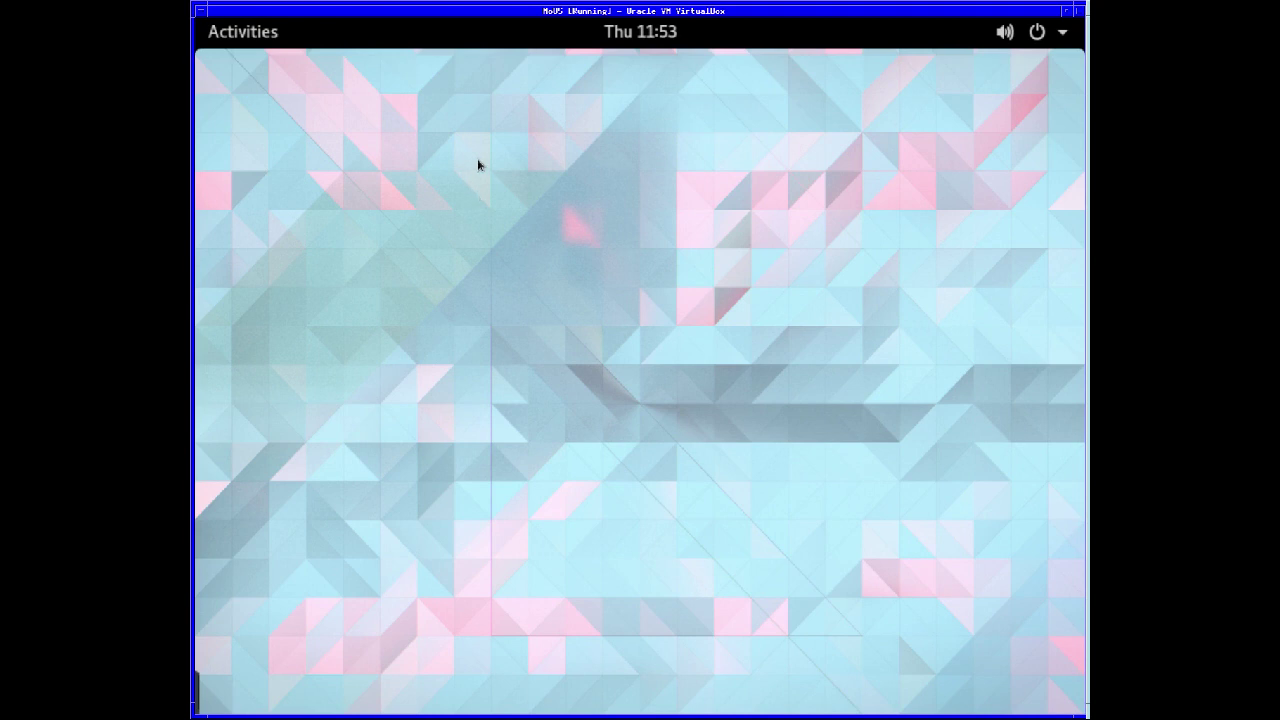
# - Toggle the top-bar volume and power menu open and closed a few times
pyautogui.click(1004, 40)
pyautogui.click(1038, 36)
pyautogui.click(1040, 35)
pyautogui.click(1063, 36)
pyautogui.click(1063, 36)
pyautogui.click(646, 94)
# - Bring up the desktop context menu twice more and dismiss it each time
pyautogui.rightClick(643, 96)
pyautogui.click(652, 208)
pyautogui.rightClick(527, 171)
pyautogui.click(562, 325)
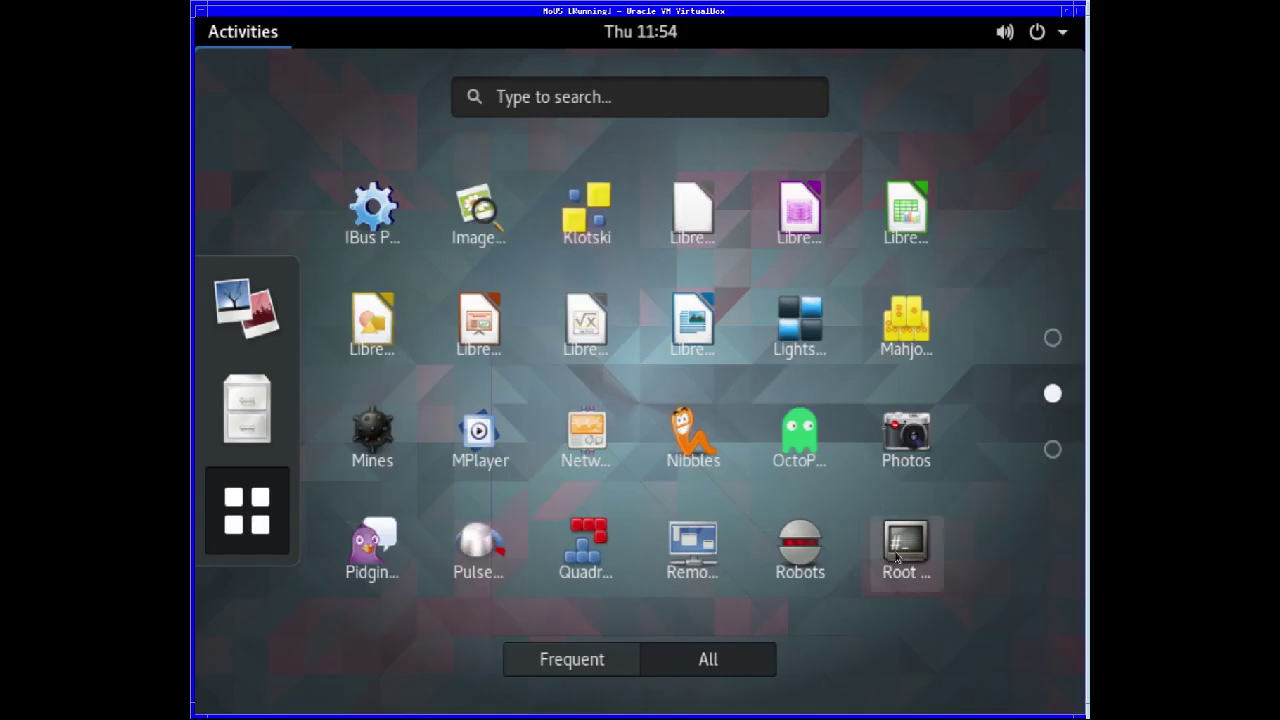
# - Launch Root Terminal and submit the administrative password at its prompt
pyautogui.click(897, 556)
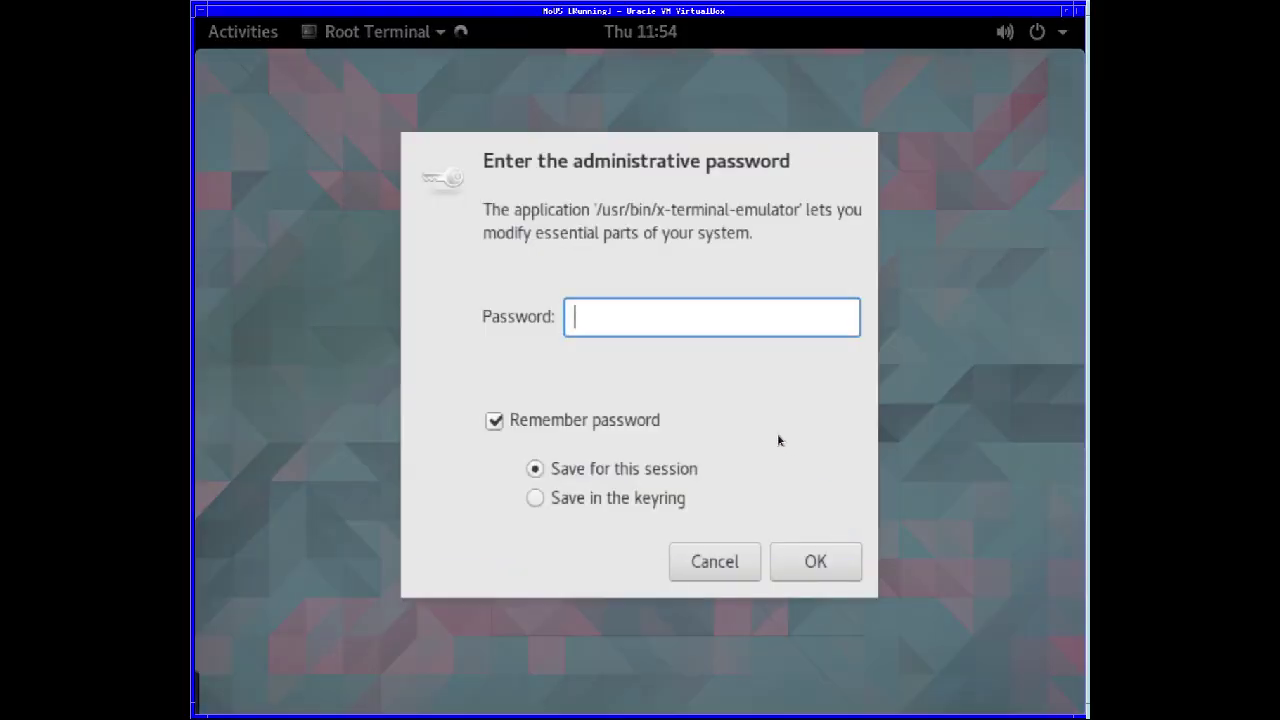
pyautogui.write('•••••••')
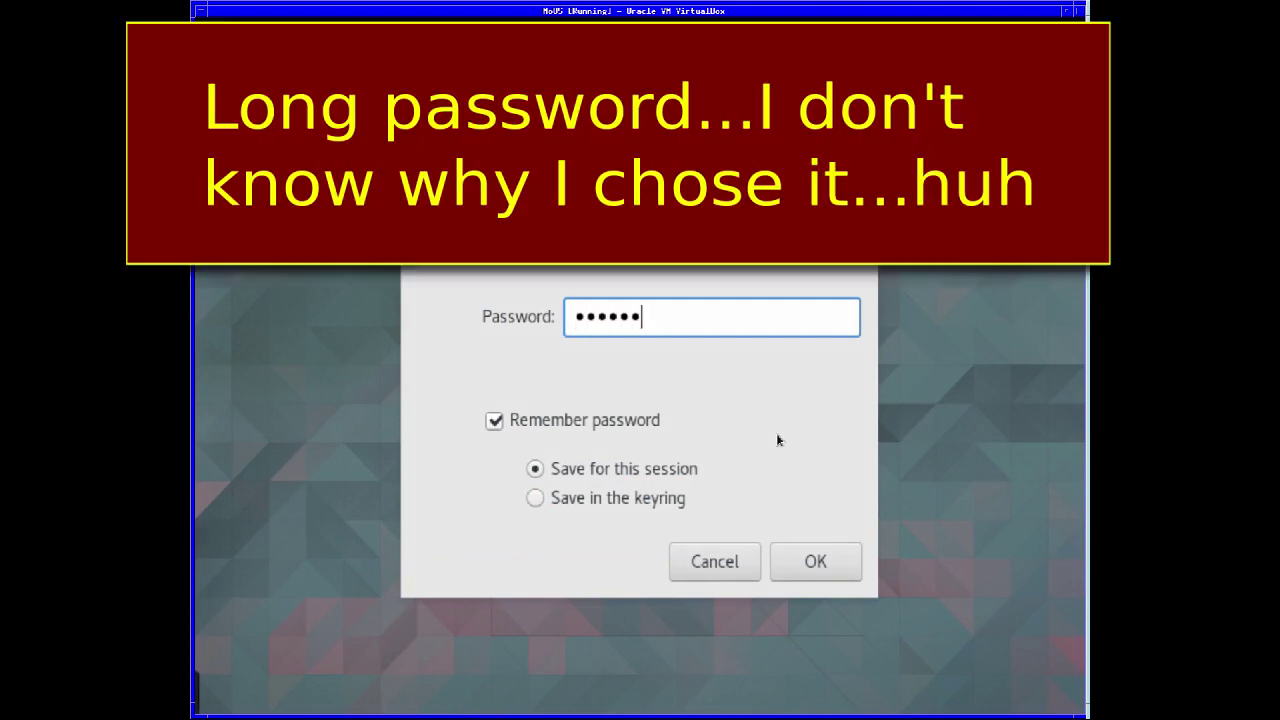
pyautogui.write('•••••••••')
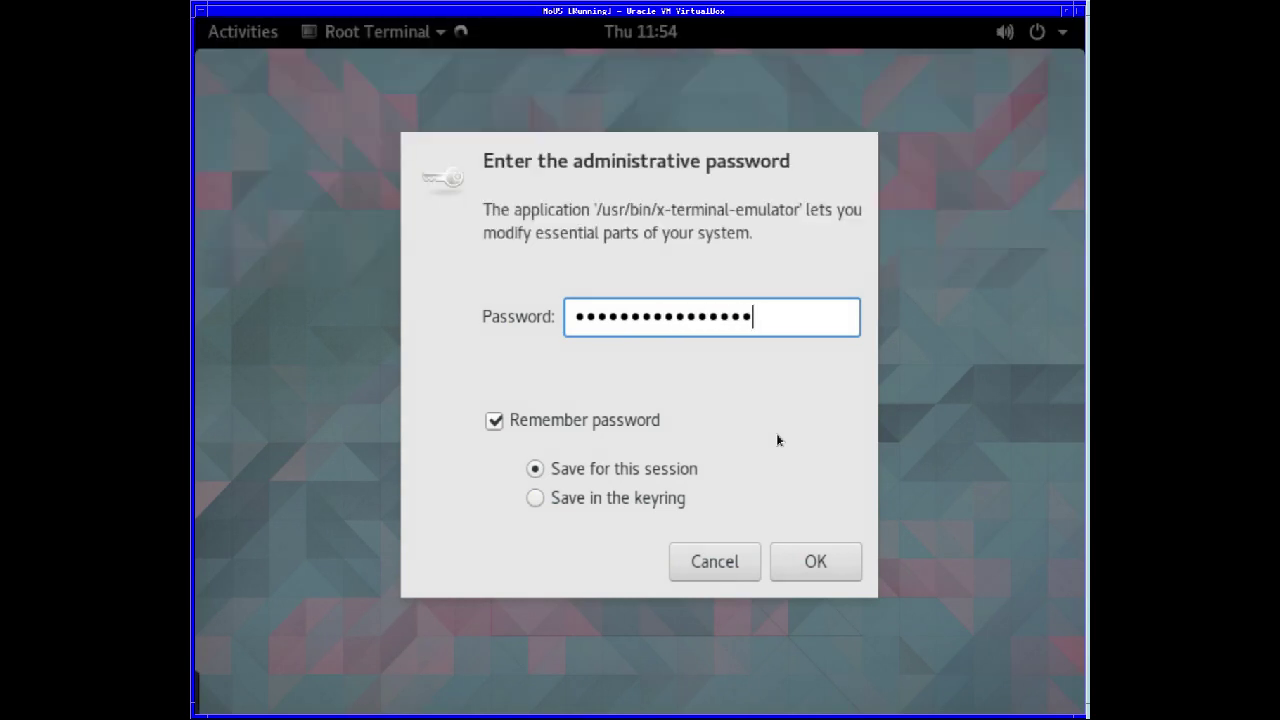
pyautogui.click(806, 560)
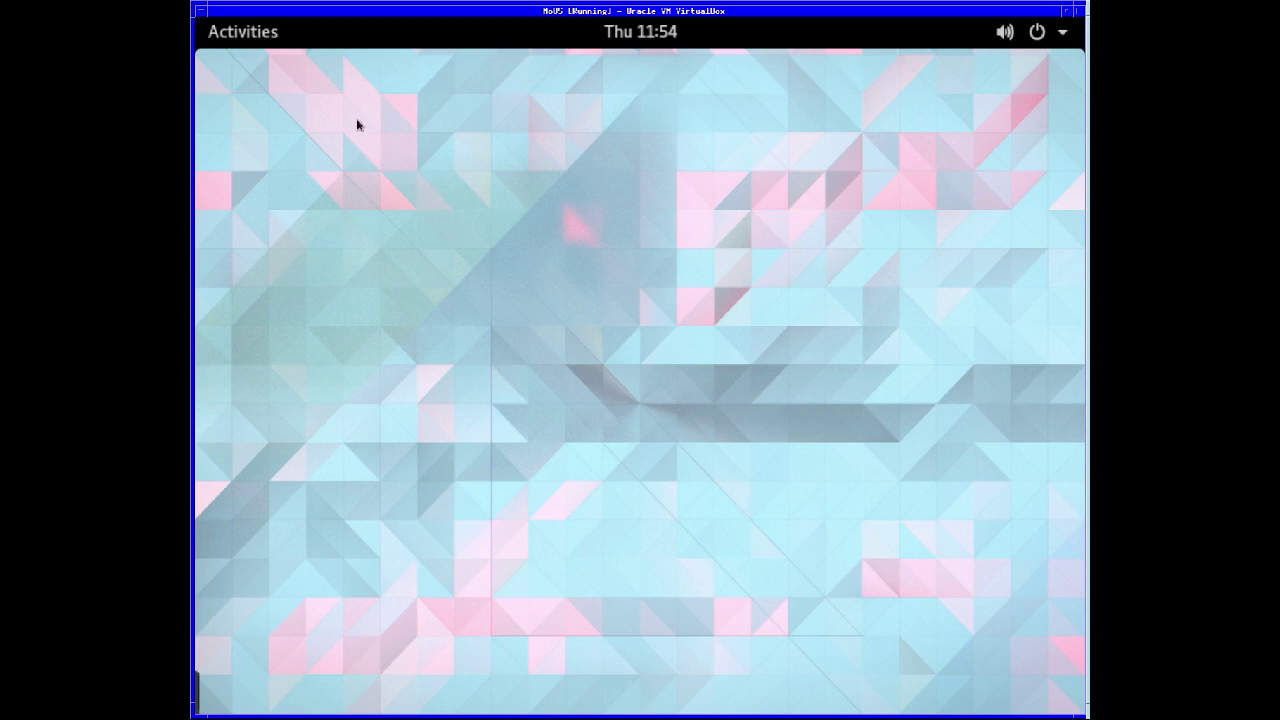
# - Relaunch Root Terminal from page two of the applications grid and close the root-permissions notice
pyautogui.rightClick(356, 120)
pyautogui.click(249, 35)
pyautogui.click(249, 35)
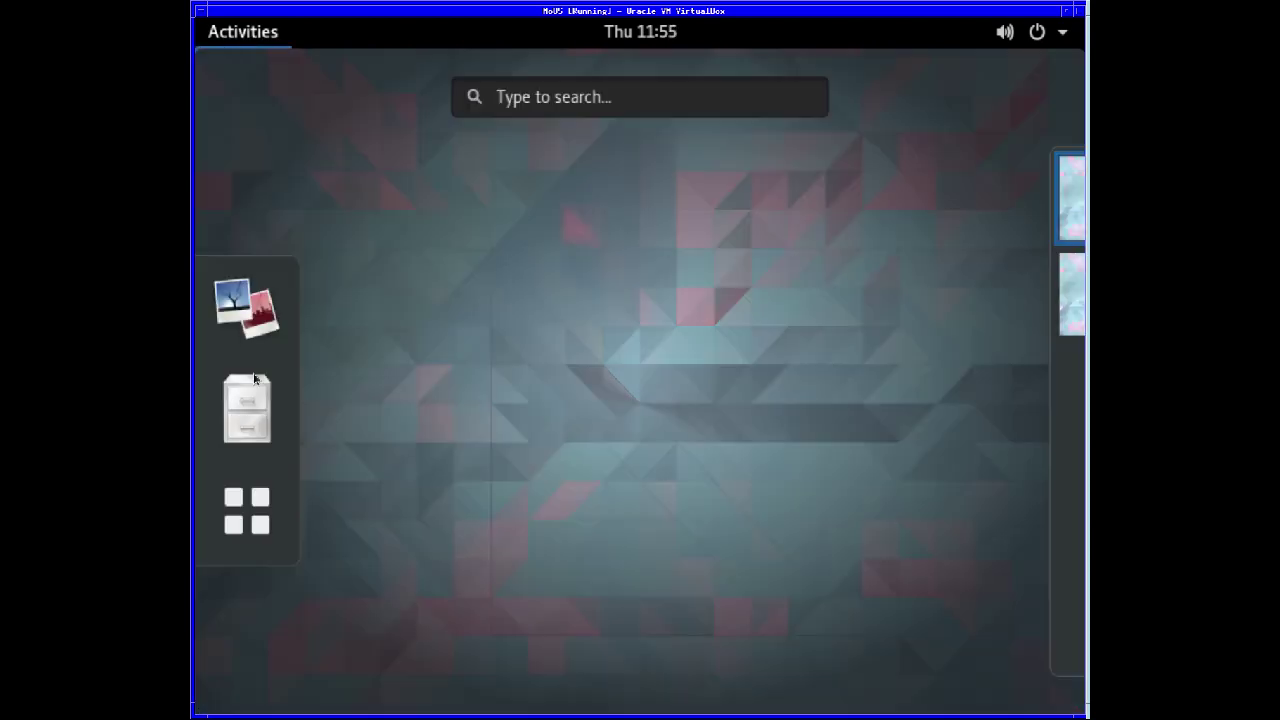
pyautogui.click(269, 513)
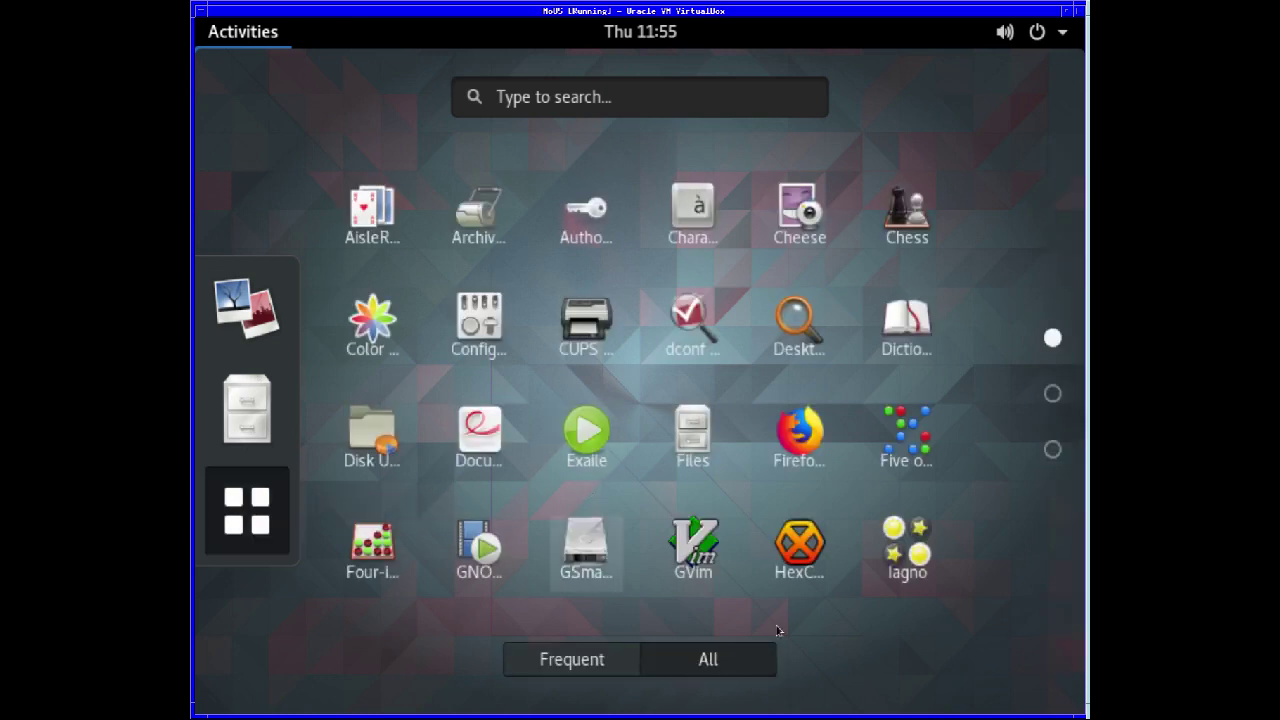
pyautogui.click(1053, 393)
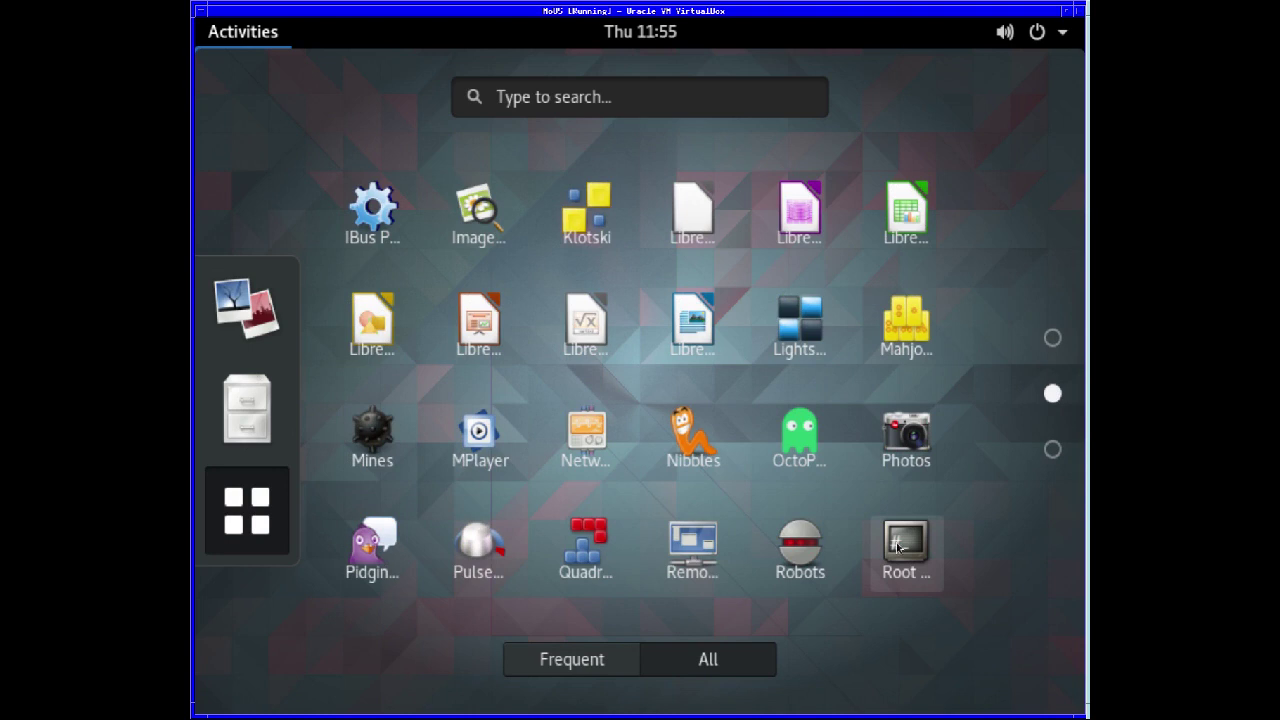
pyautogui.click(898, 545)
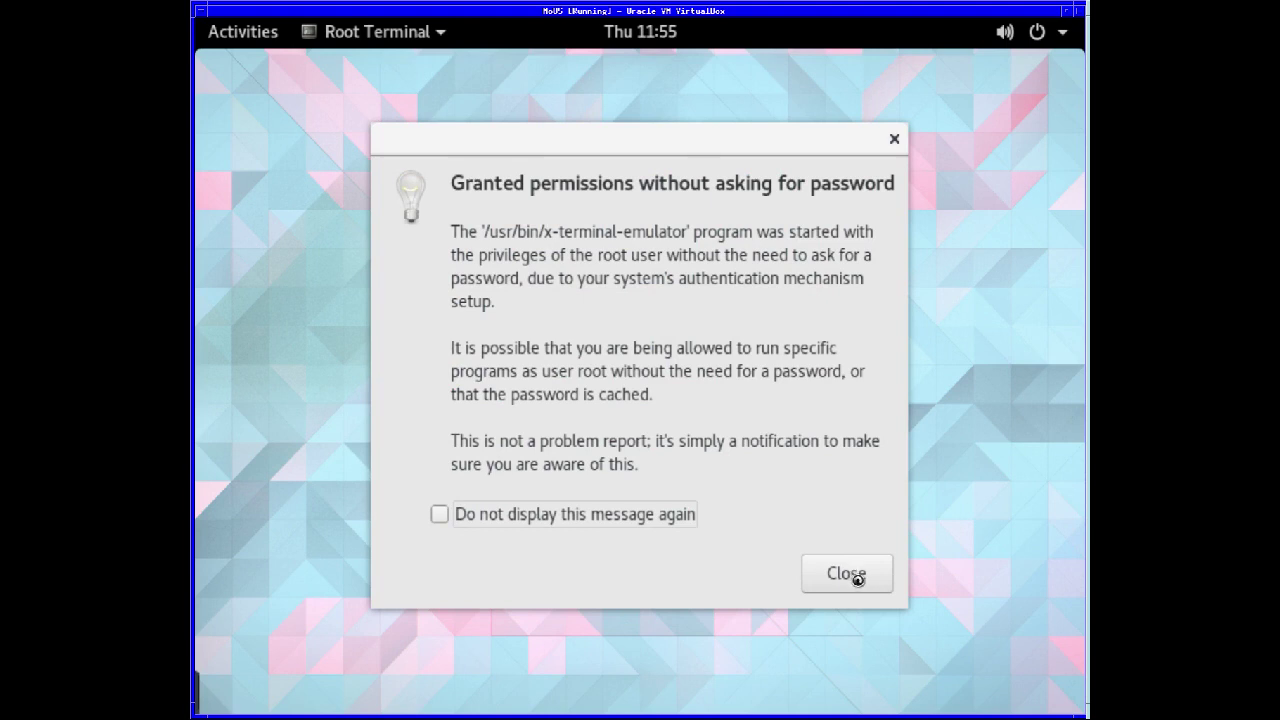
pyautogui.click(846, 574)
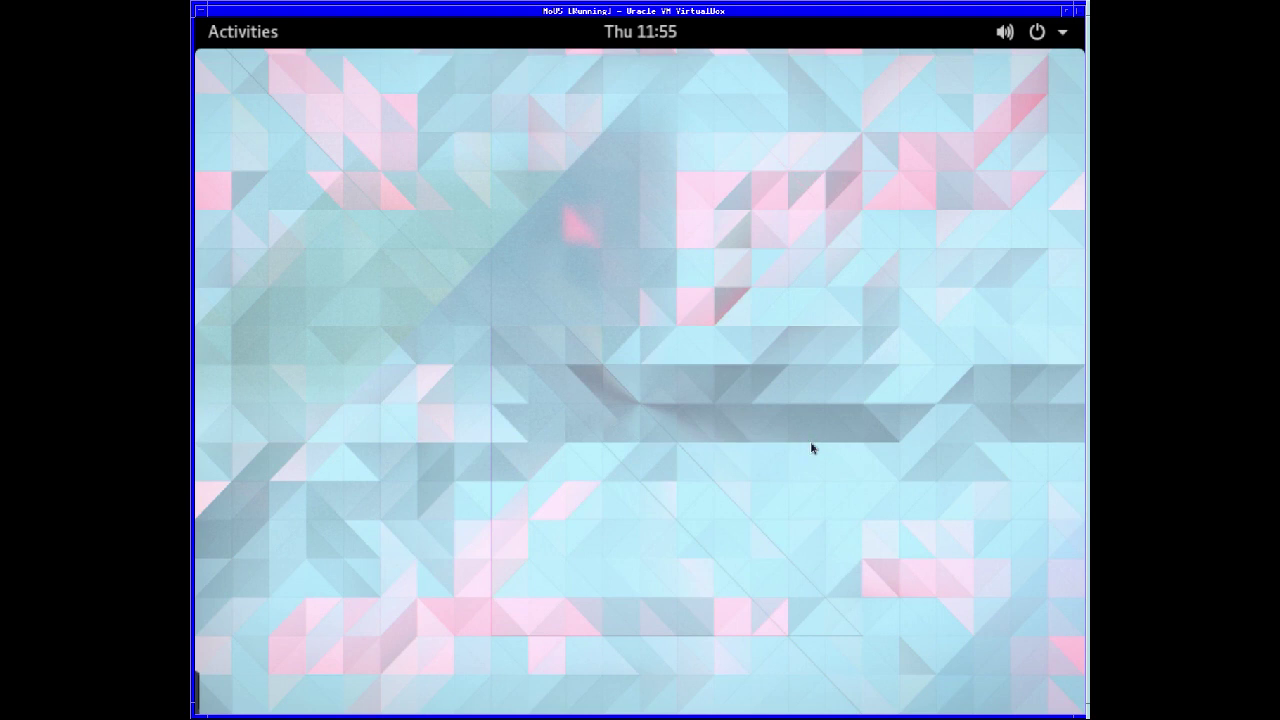
# - Check the network connection options in the hidden notification tray
pyautogui.click(208, 693)
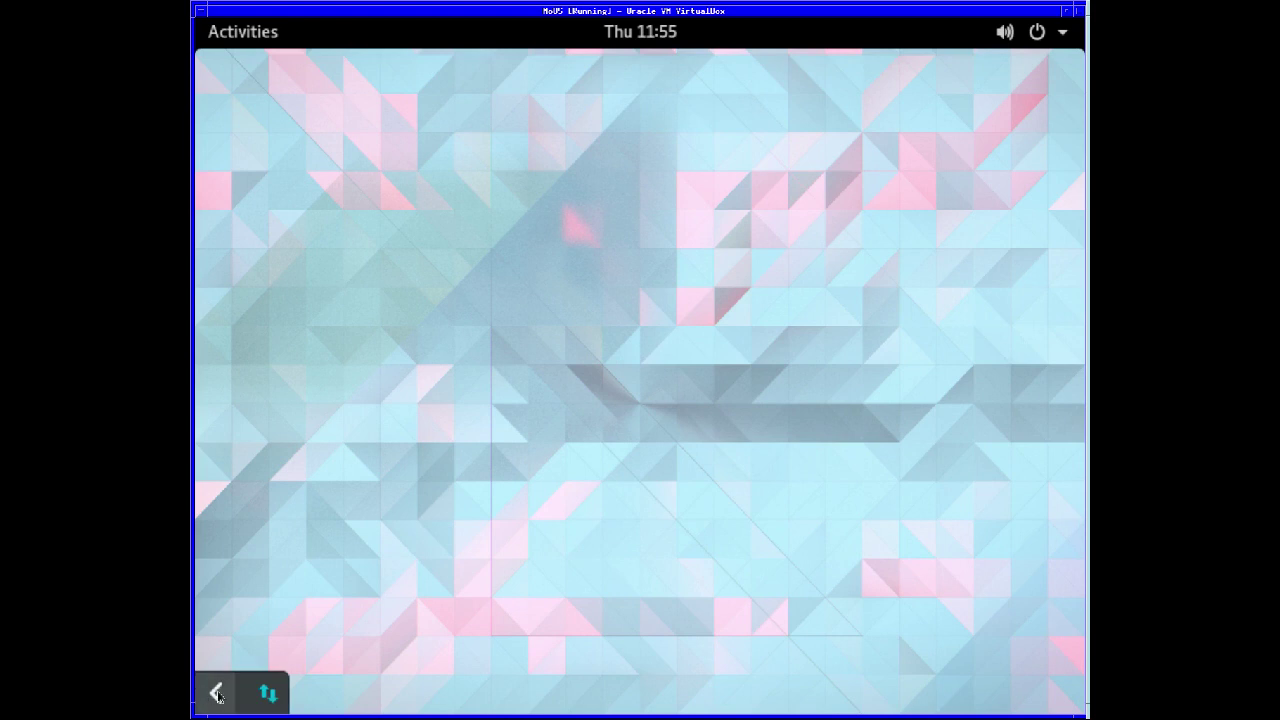
pyautogui.click(266, 692)
pyautogui.click(265, 693)
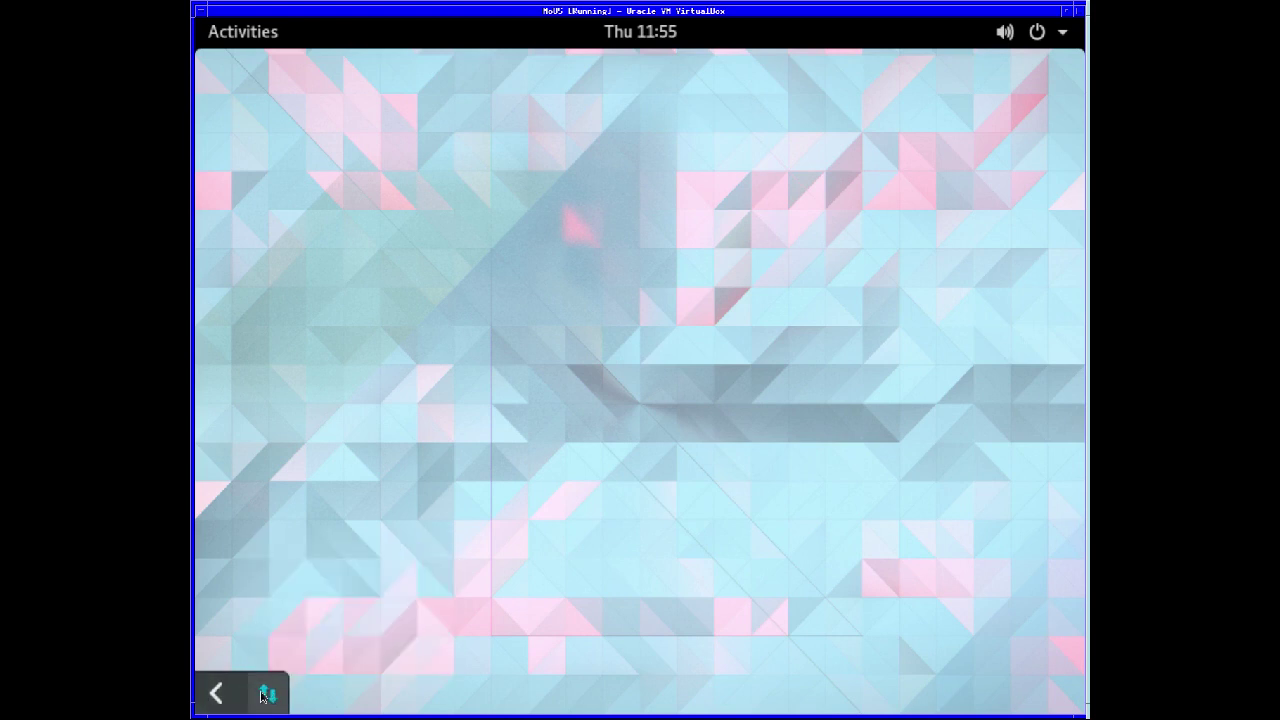
pyautogui.click(264, 694)
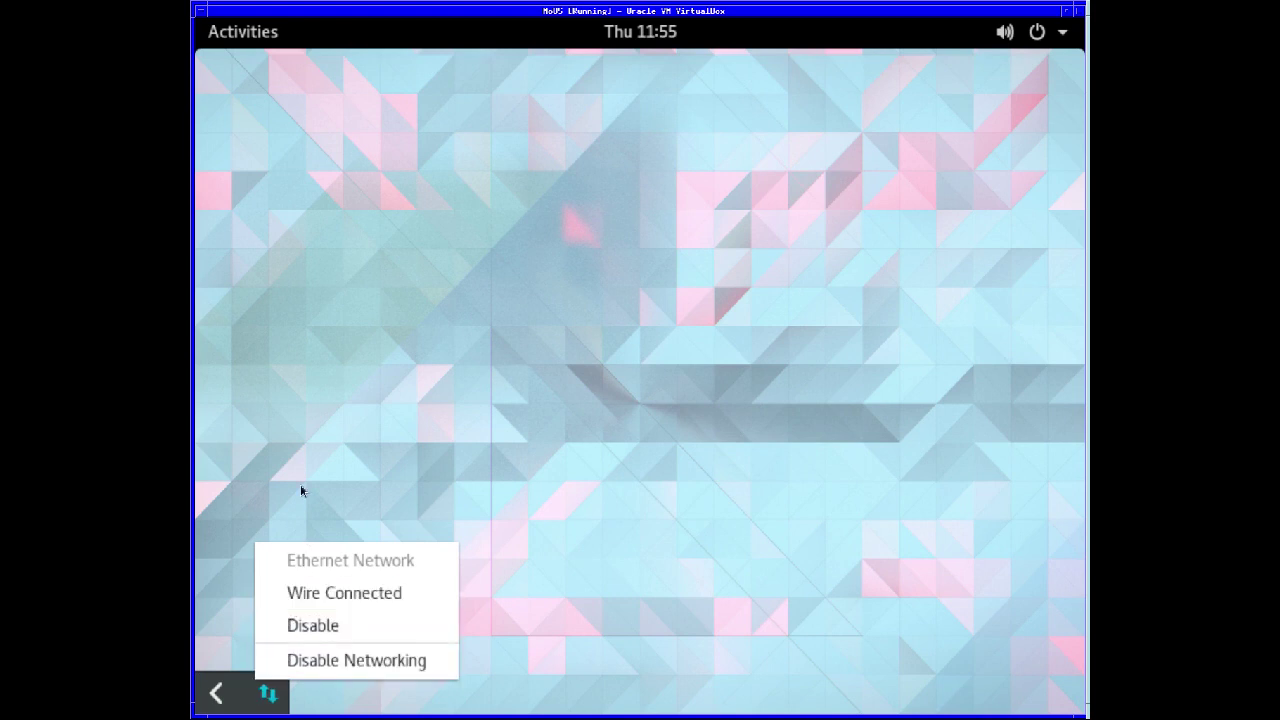
pyautogui.rightClick(336, 124)
# - Launch Terminal from the third page of the applications grid
pyautogui.click(255, 29)
pyautogui.click(251, 30)
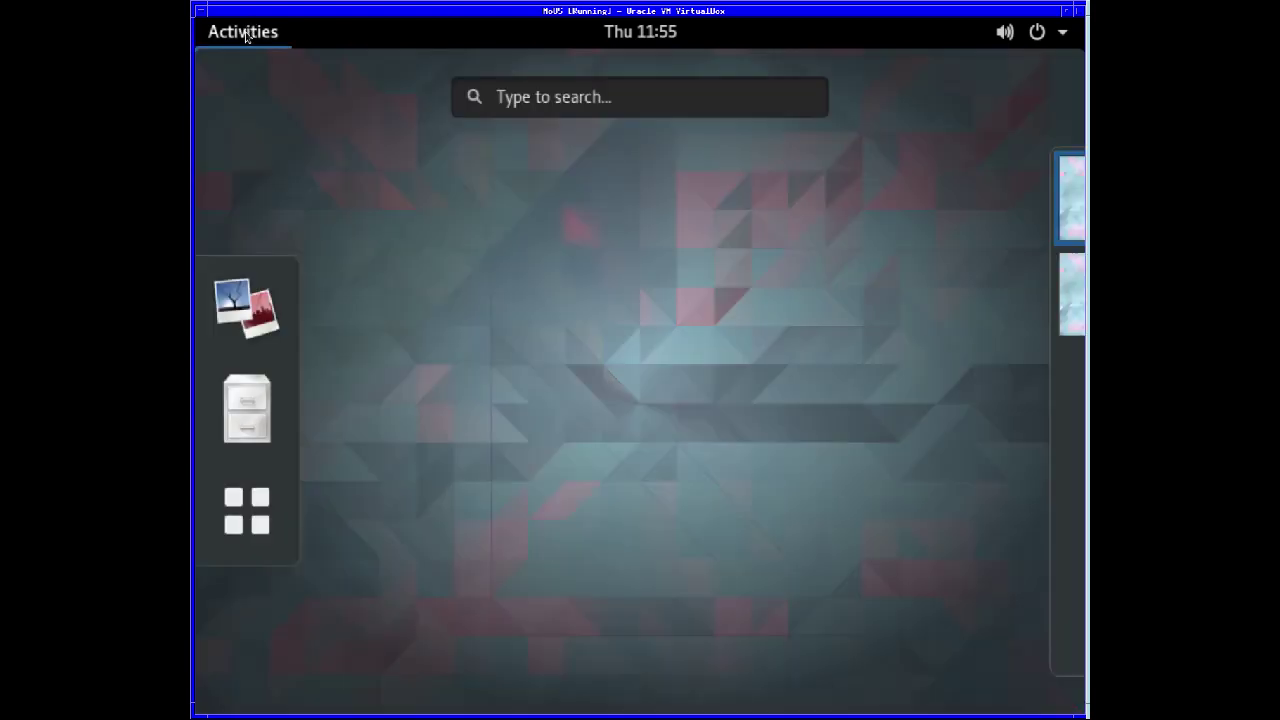
pyautogui.click(250, 512)
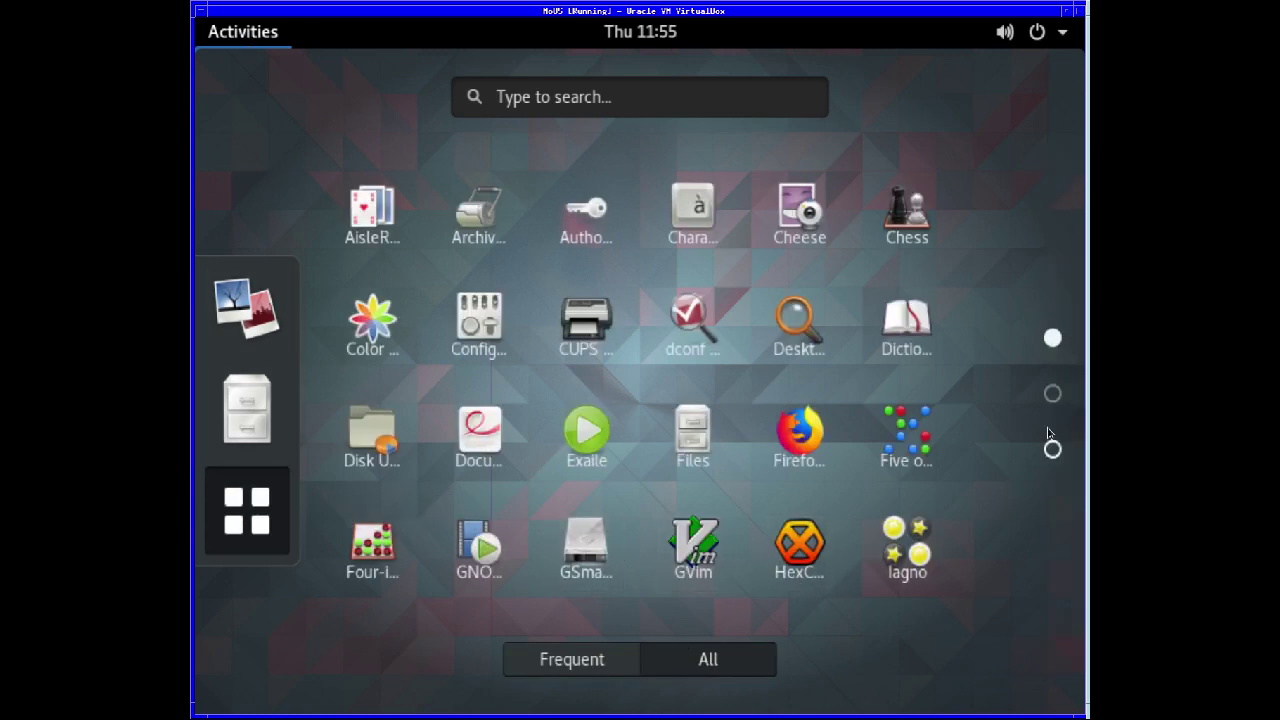
pyautogui.click(1053, 395)
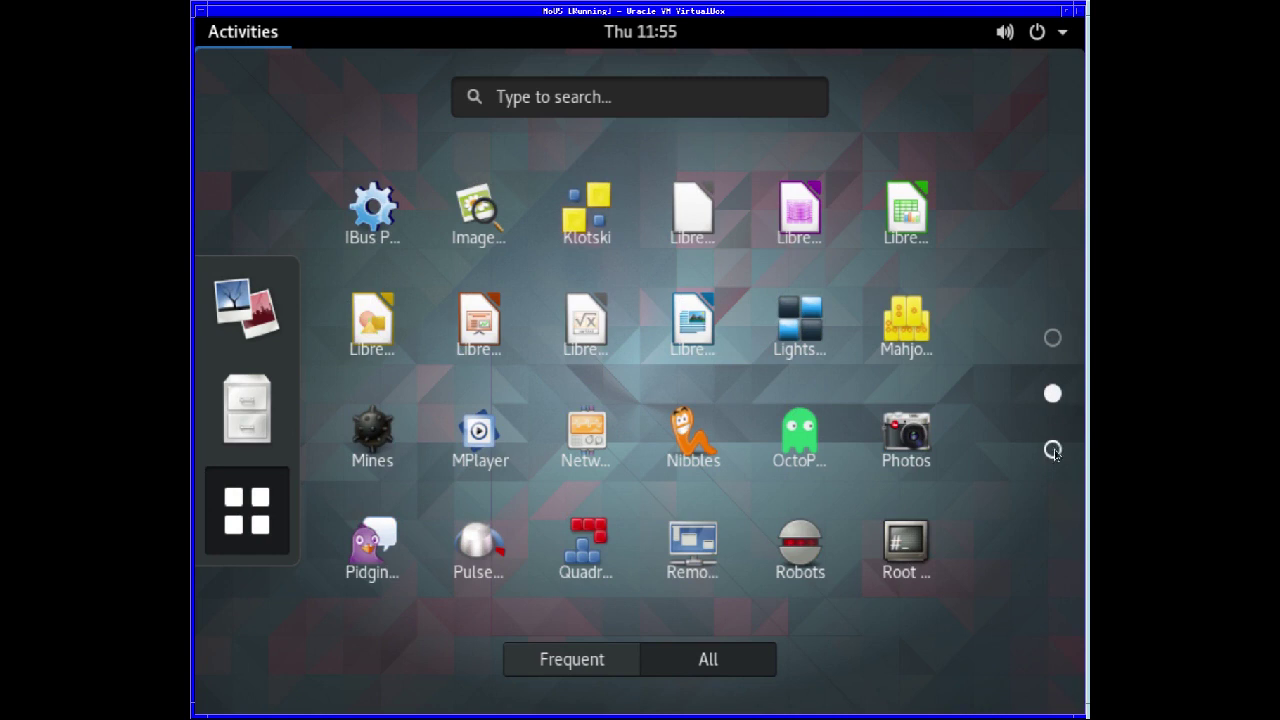
pyautogui.click(1053, 451)
pyautogui.click(575, 322)
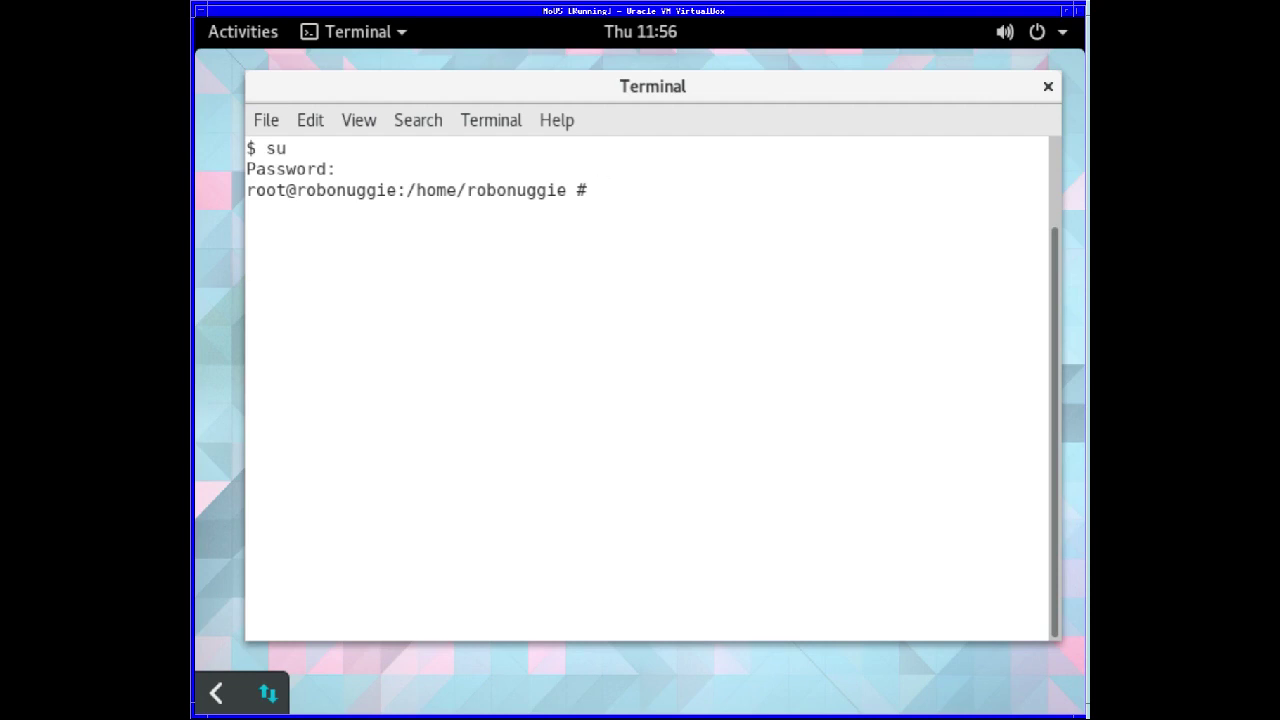
# - Run uname -a, then move the Terminal up-left and enlarge it to 85x26
pyautogui.write('uname -a')
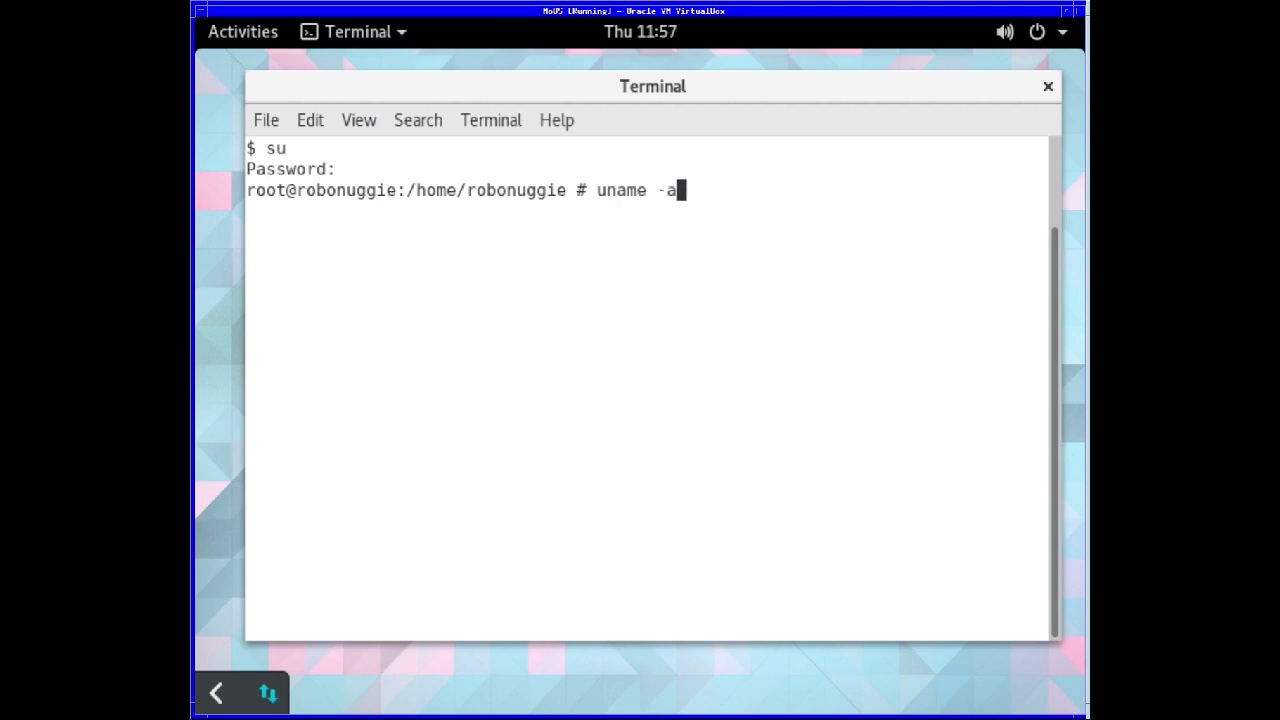
pyautogui.press('Return')
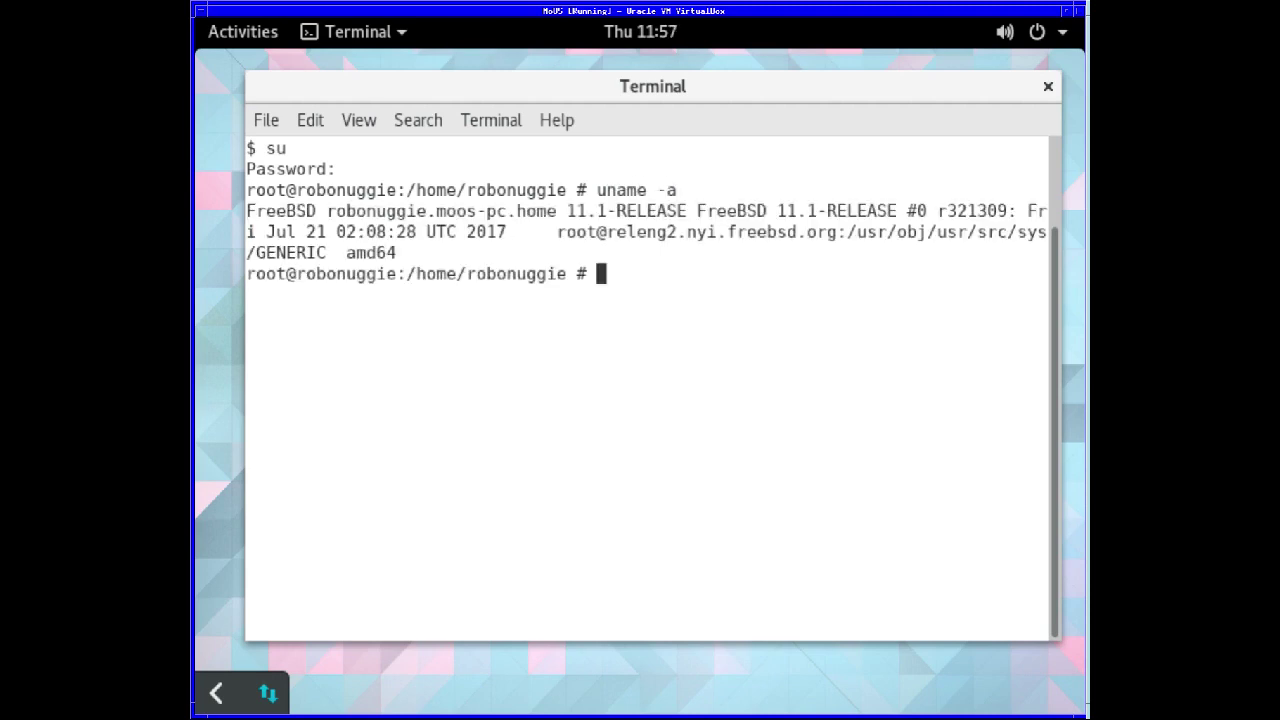
pyautogui.moveTo(352, 84); pyautogui.dragTo(301, 69)
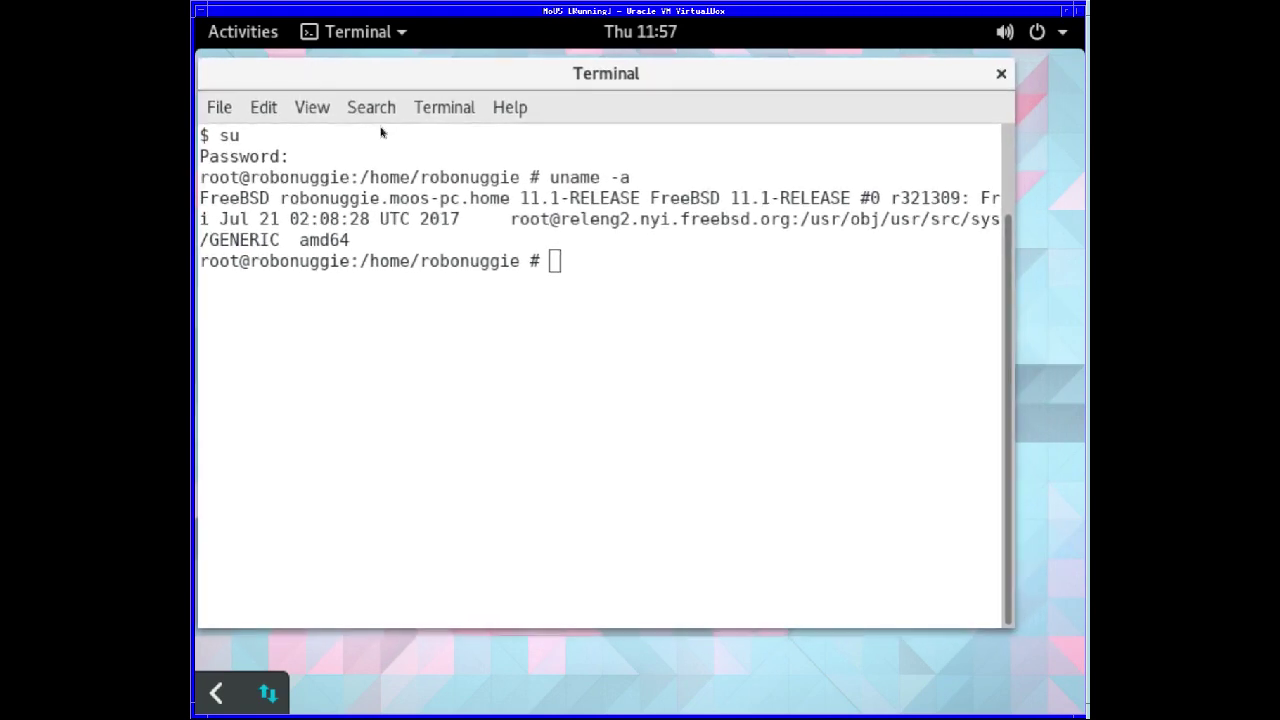
pyautogui.moveTo(1008, 643); pyautogui.dragTo(1084, 682)
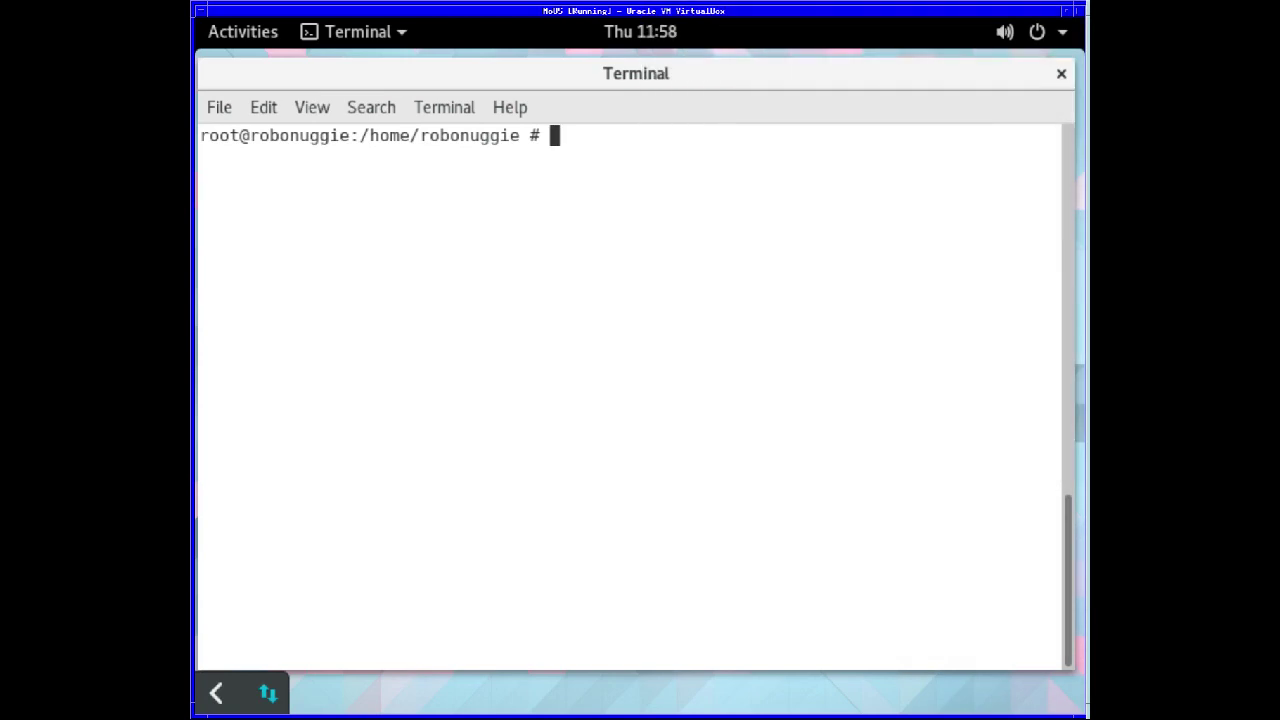
# - Run pkg update, then recall it and change it into pkg upgrade
pyautogui.write('pkg update')
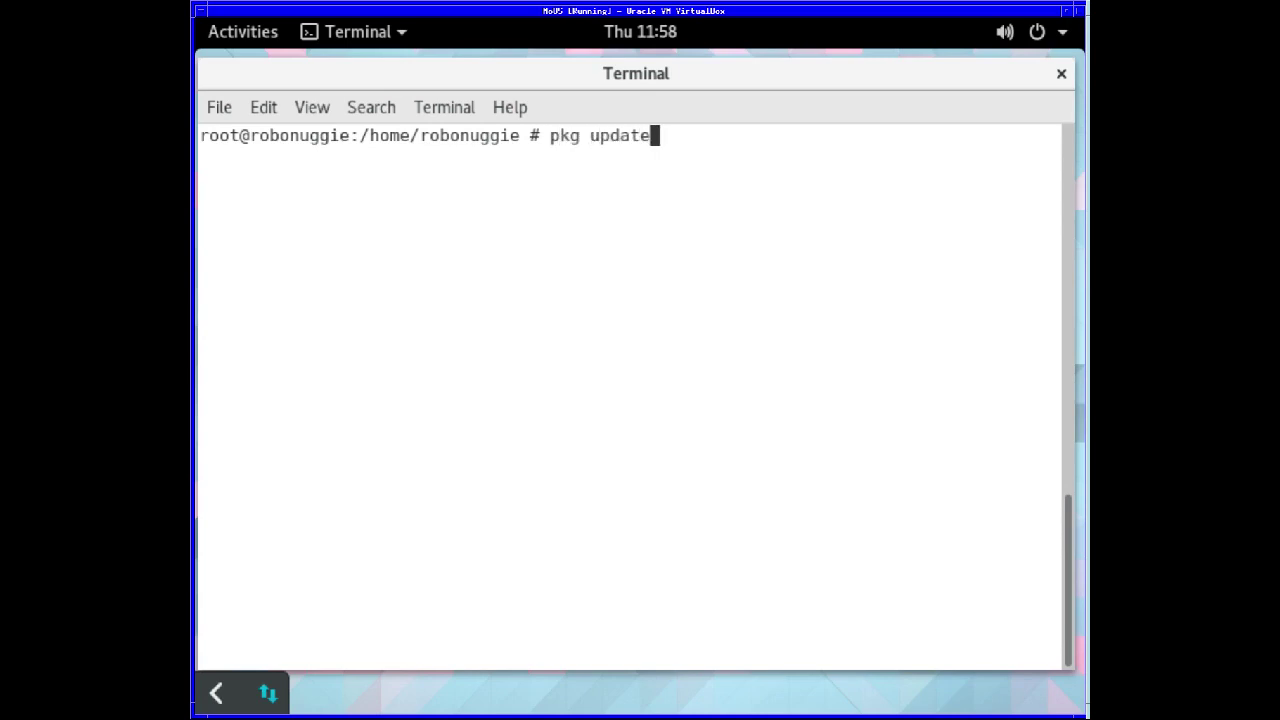
pyautogui.press('Return')
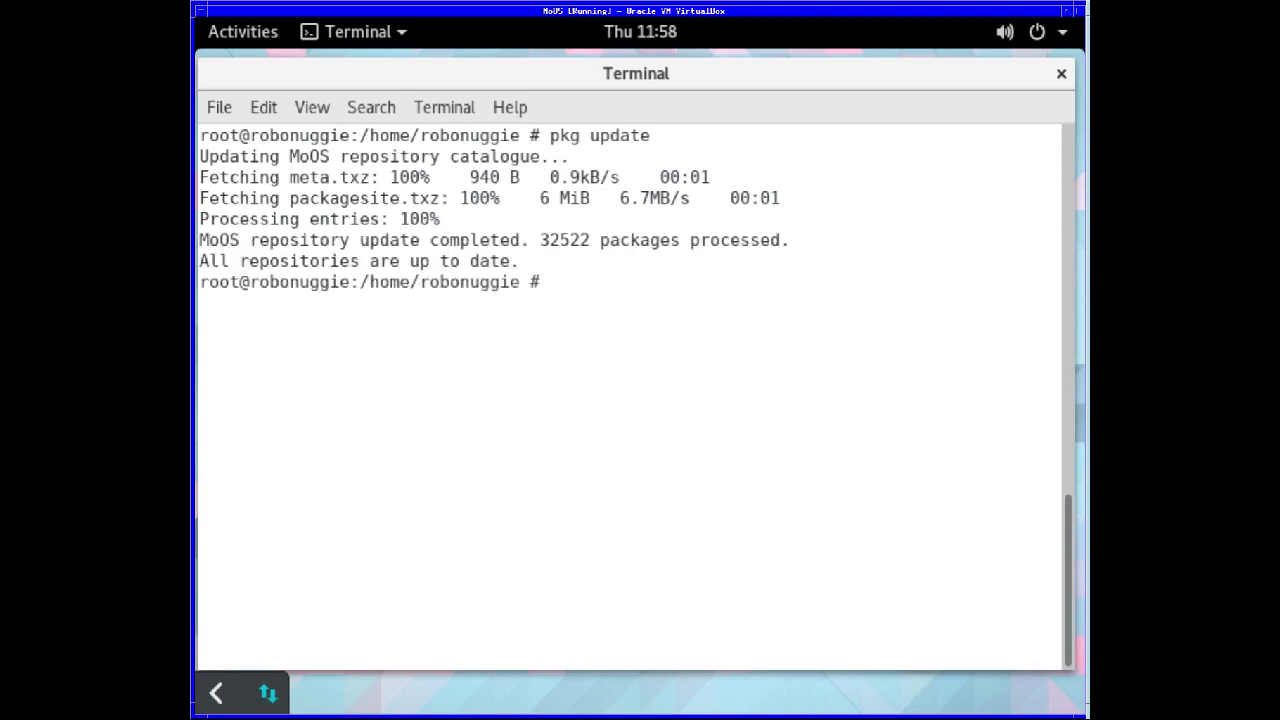
pyautogui.press('Up')
pyautogui.press('BackSpace')
pyautogui.press('BackSpace')
pyautogui.press('BackSpace')
pyautogui.press('BackSpace')
pyautogui.press('BackSpace')
pyautogui.press('BackSpace')
pyautogui.write('upgrade')
pyautogui.press('Return')
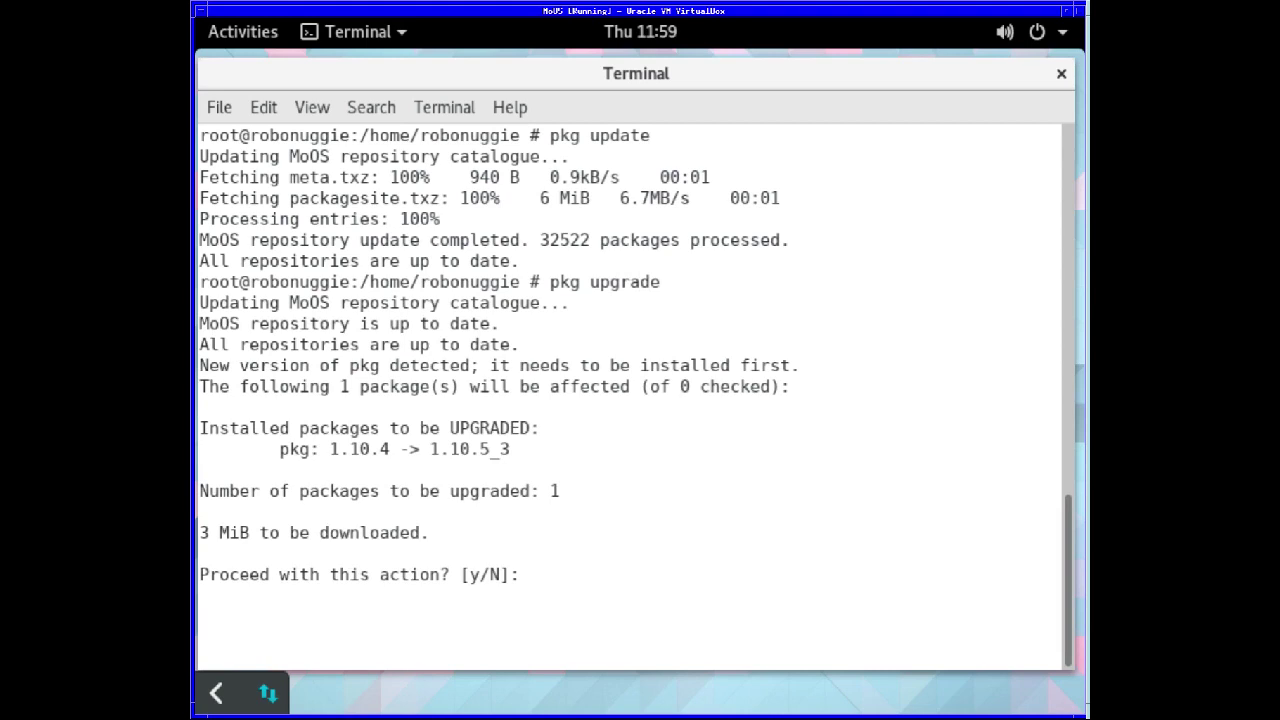
# - Answer y to upgrade pkg to 1.10.5_3, then y to proceed with the 430-package upgrade
pyautogui.write('y')
pyautogui.press('Return')
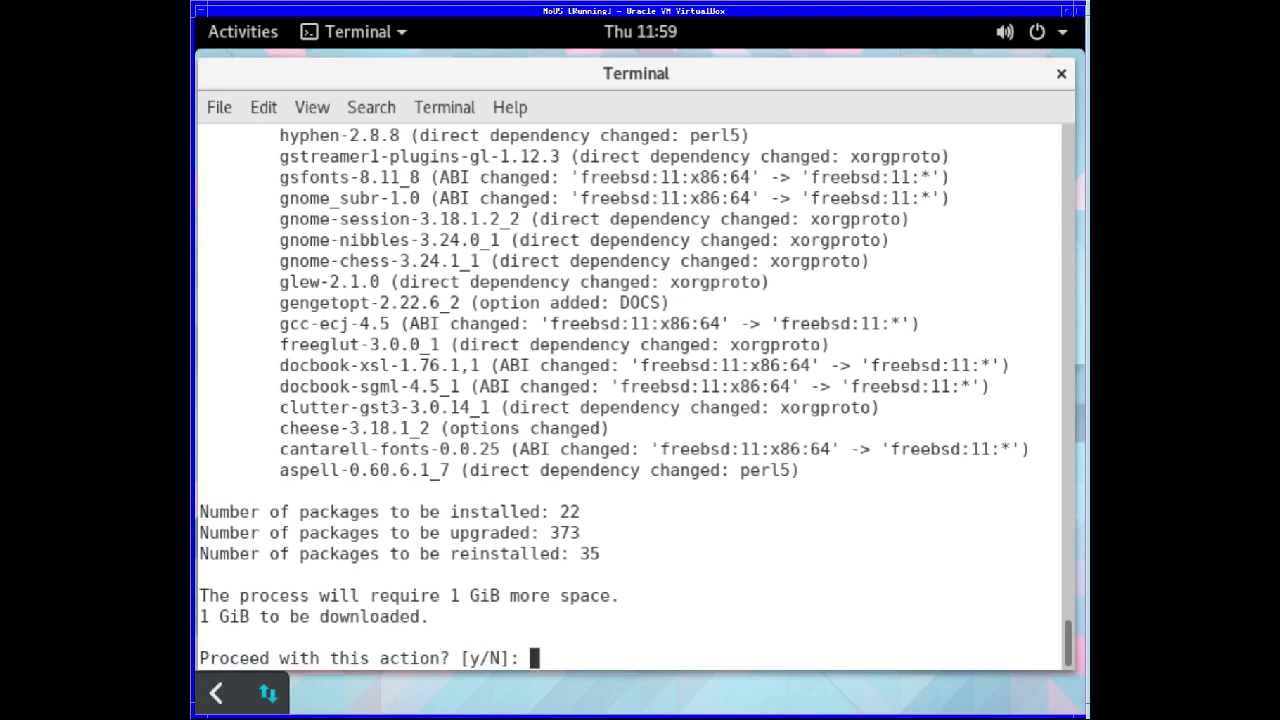
pyautogui.write('y')
pyautogui.press('Return')
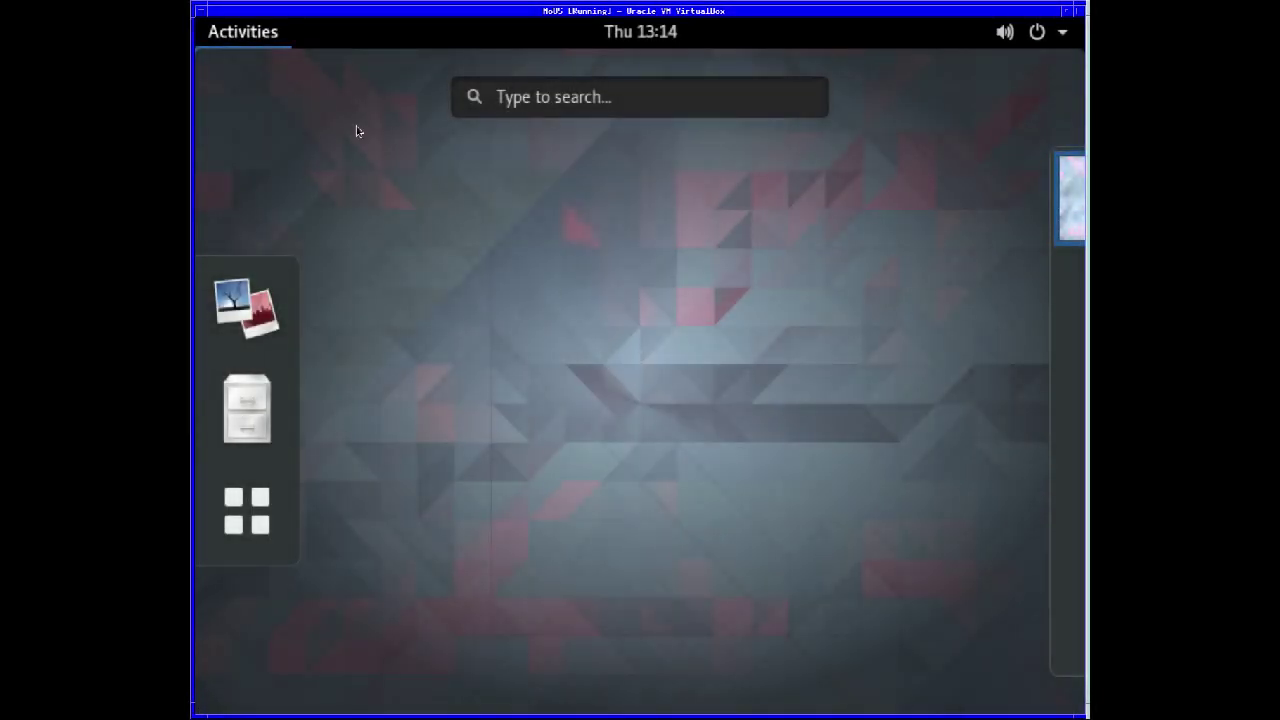
# - Reopen the applications grid, browse pages 2 and 3, and return to page 1
pyautogui.click(360, 129)
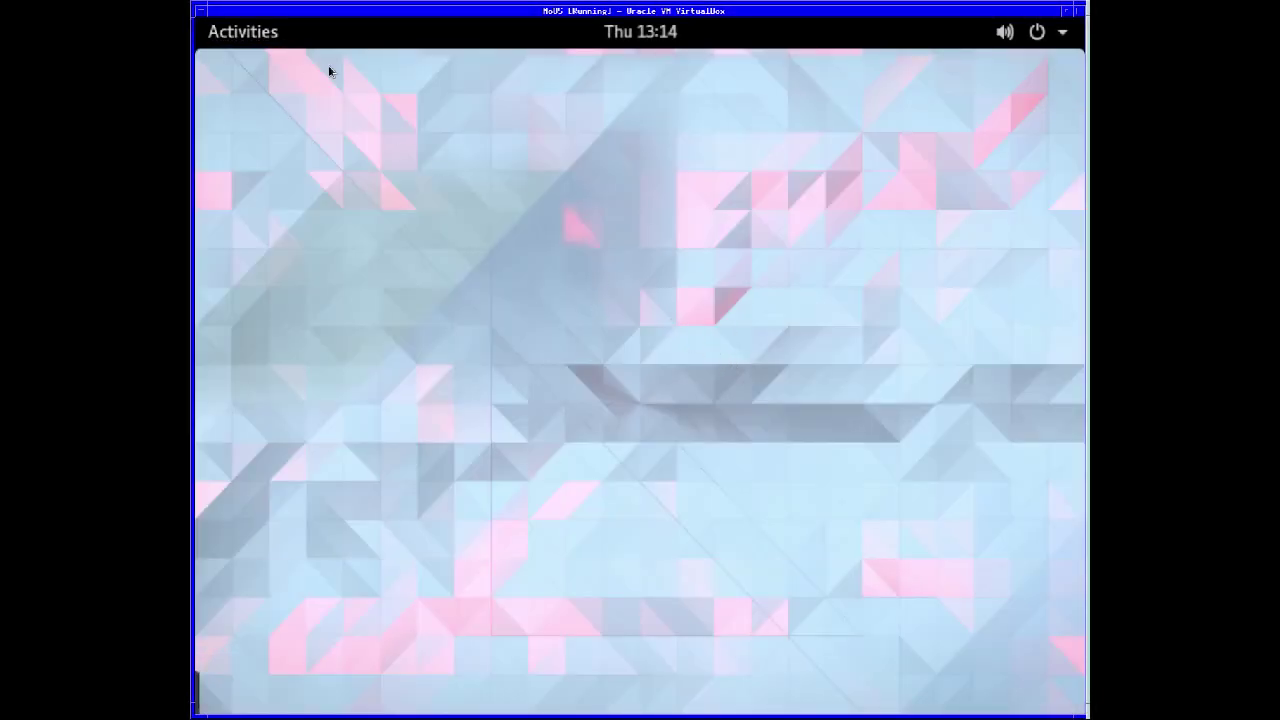
pyautogui.click(254, 37)
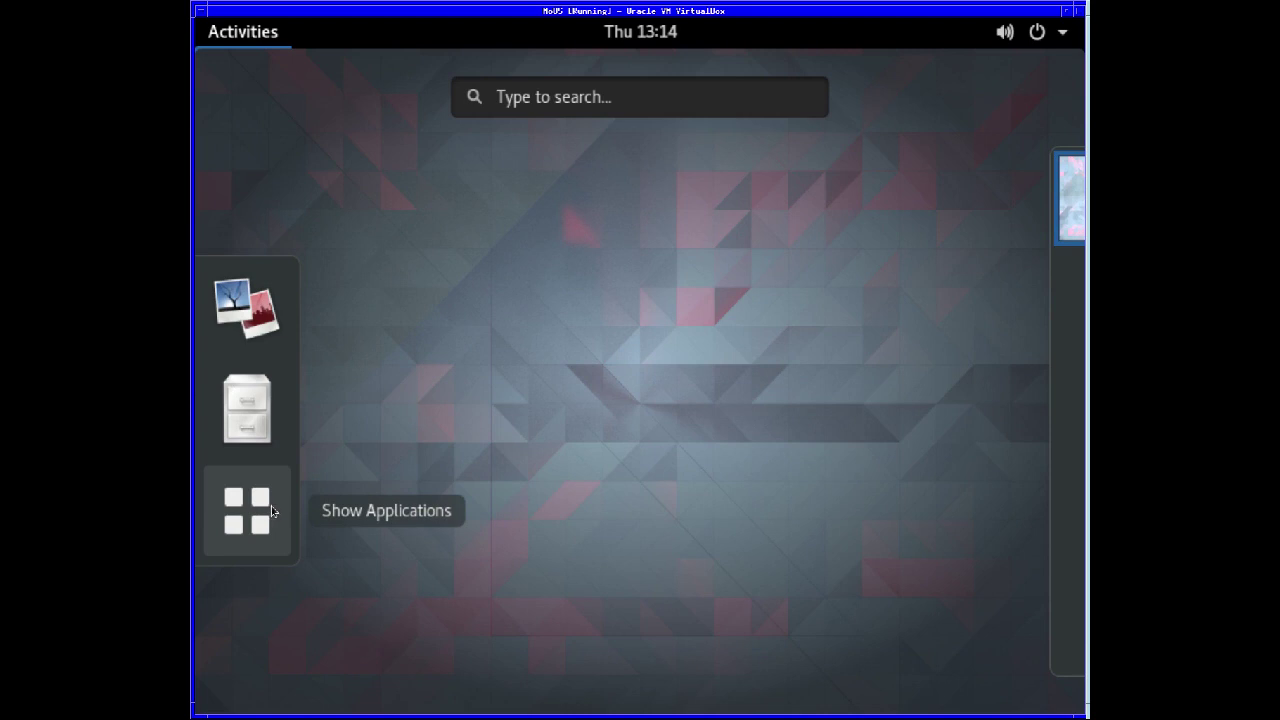
pyautogui.click(272, 511)
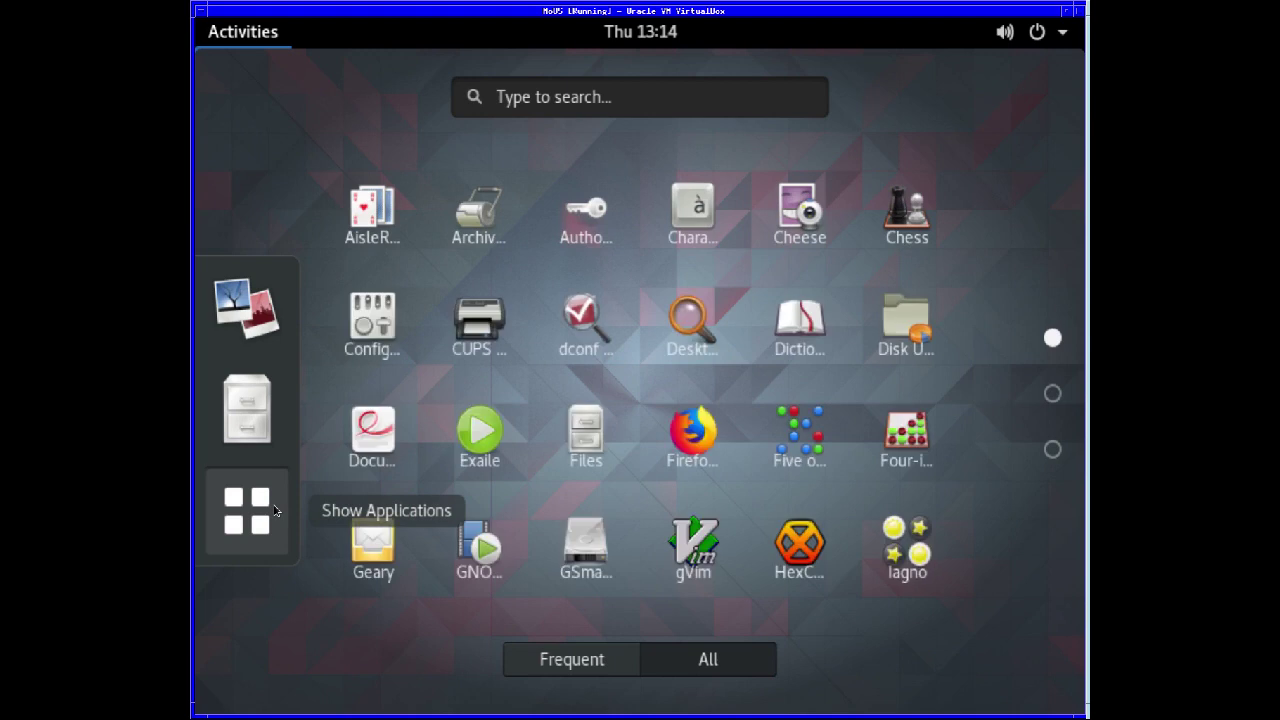
pyautogui.click(1053, 394)
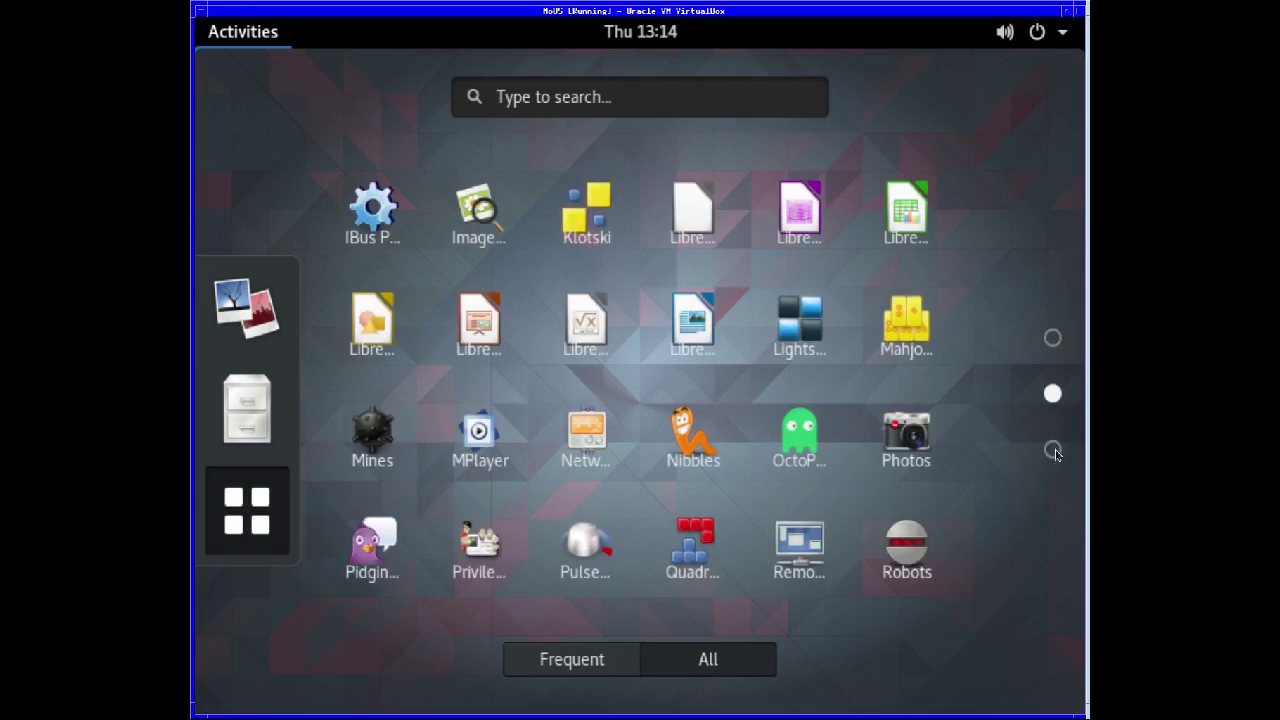
pyautogui.click(1052, 449)
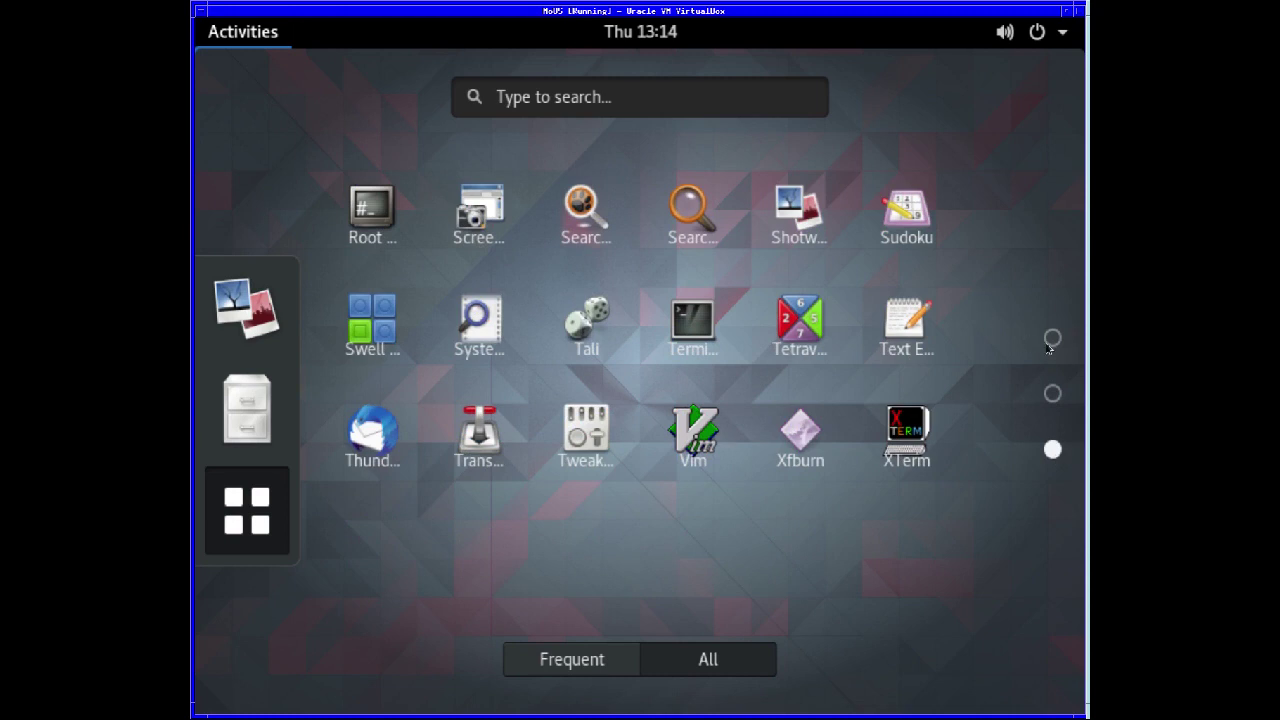
pyautogui.click(1053, 394)
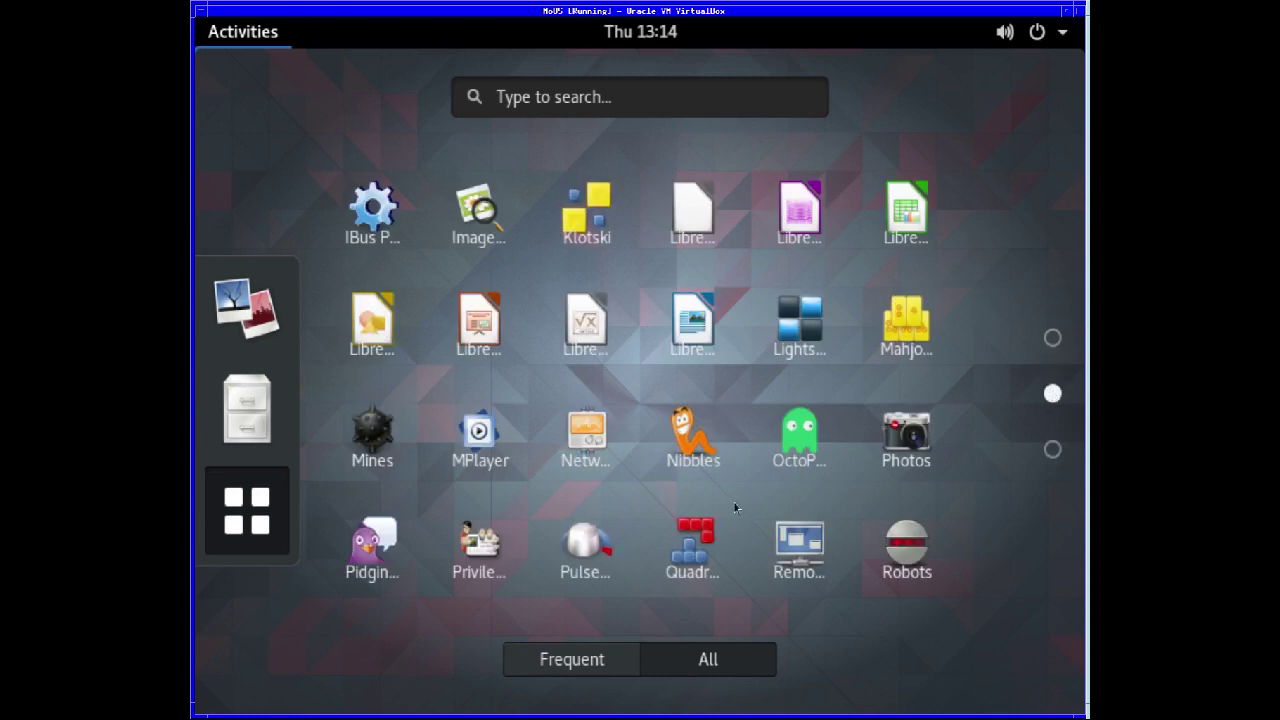
pyautogui.click(1052, 340)
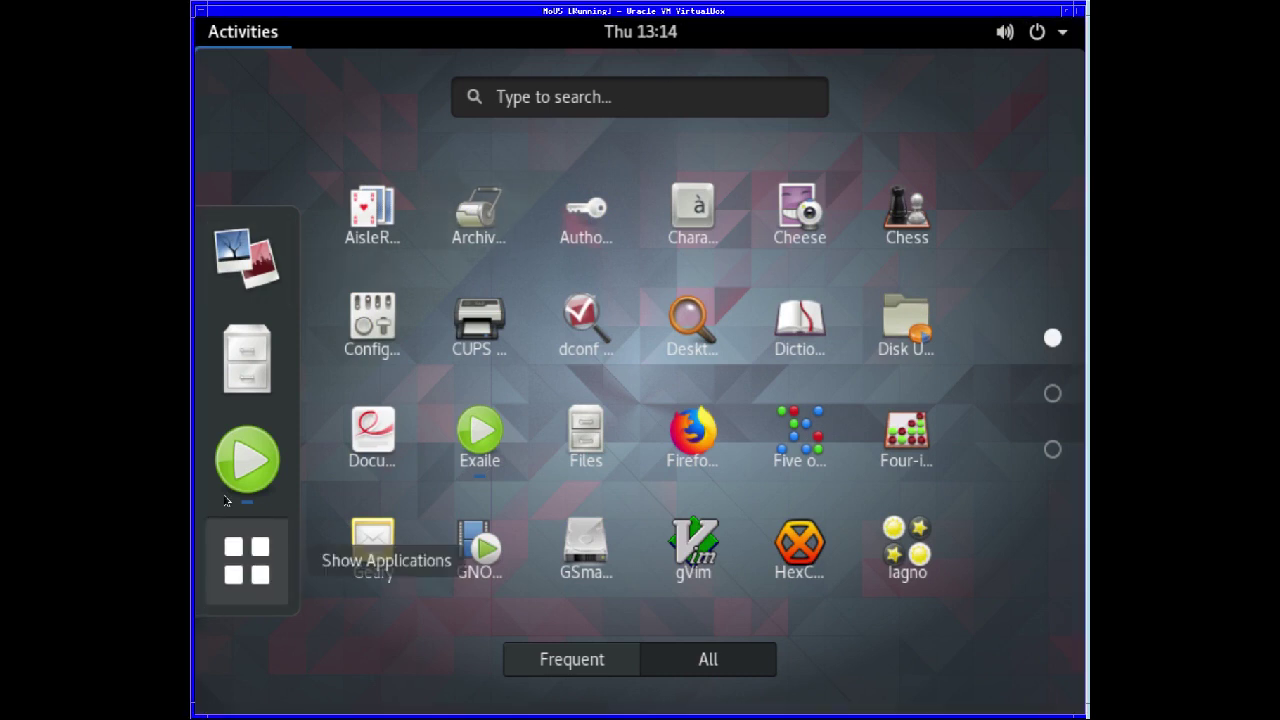
# - Launch Firefox from the app grid and close the Exaile window
pyautogui.rightClick(250, 483)
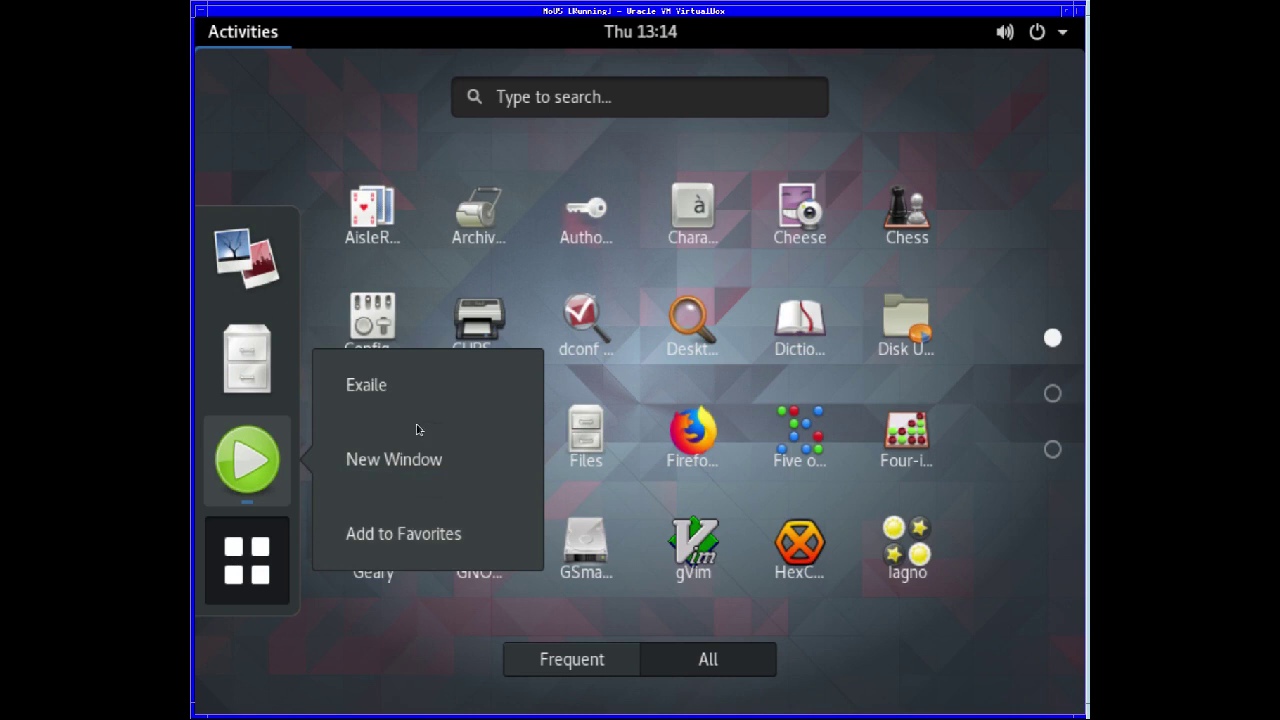
pyautogui.click(338, 632)
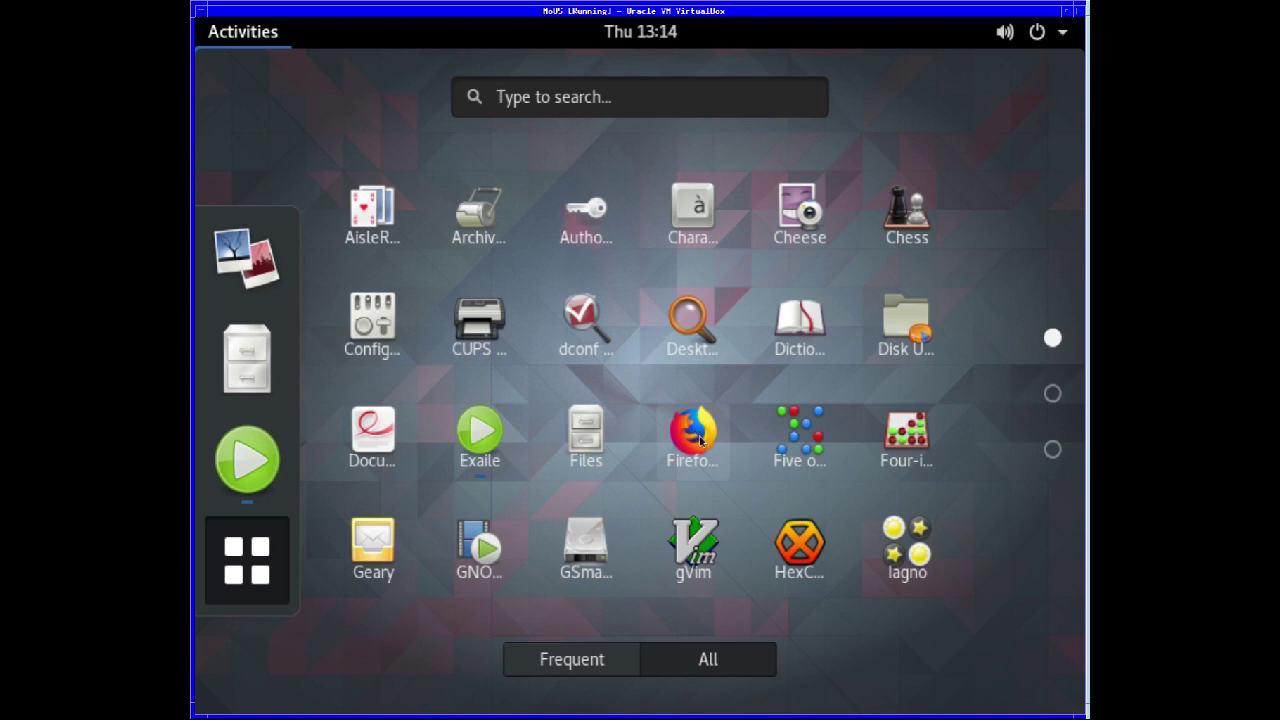
pyautogui.click(700, 440)
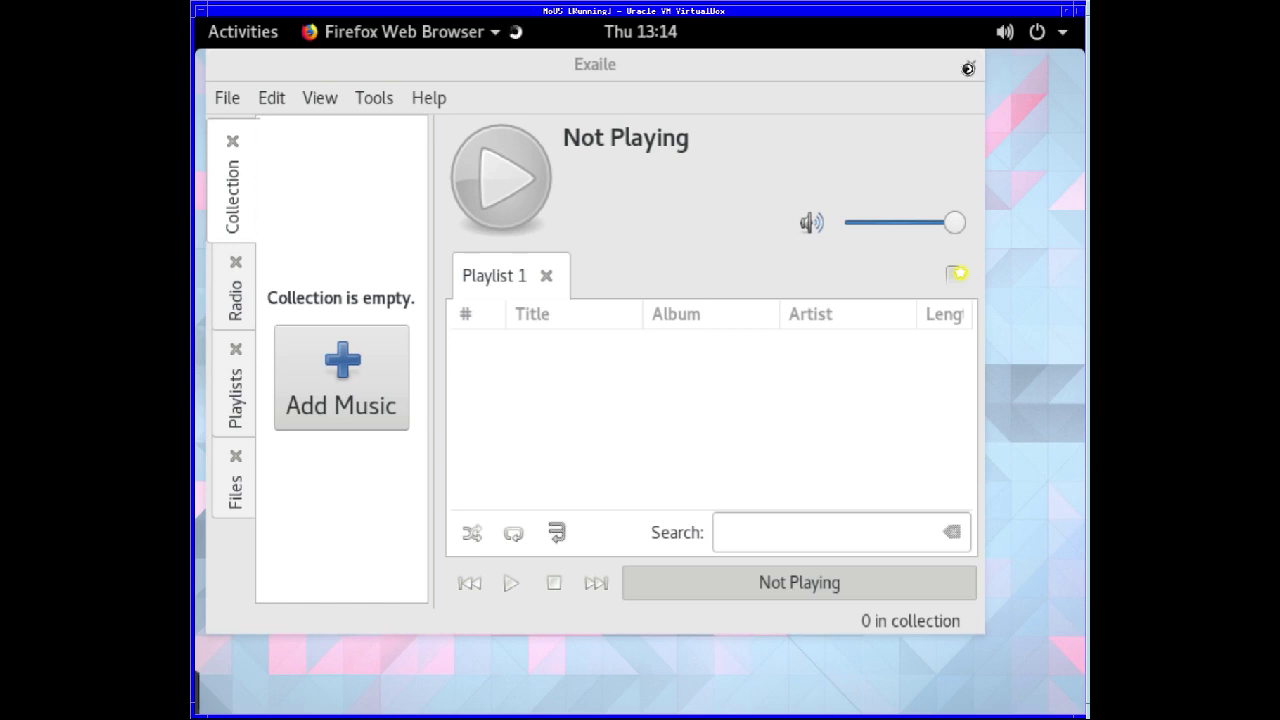
pyautogui.click(970, 67)
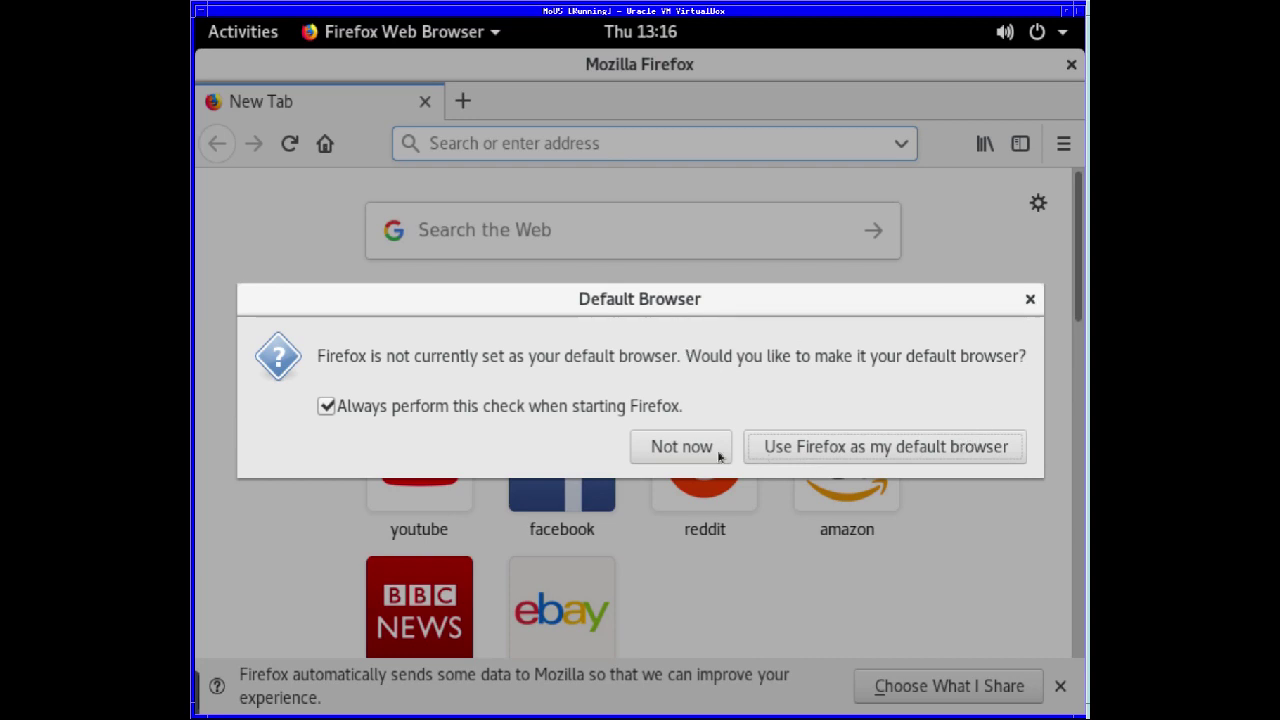
# - Answer 'Not now' to Firefox's default browser prompt
pyautogui.click(684, 442)
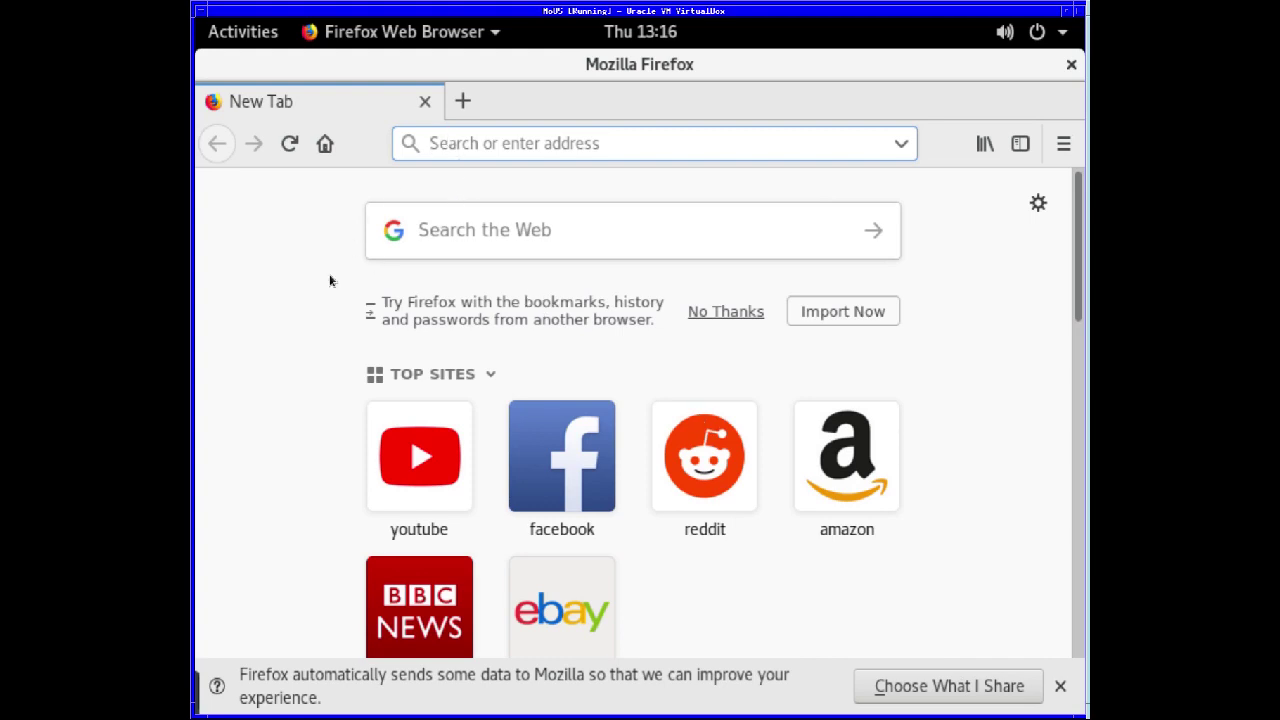
# - Close Firefox and bring up the full applications grid from Activities
pyautogui.click(1071, 65)
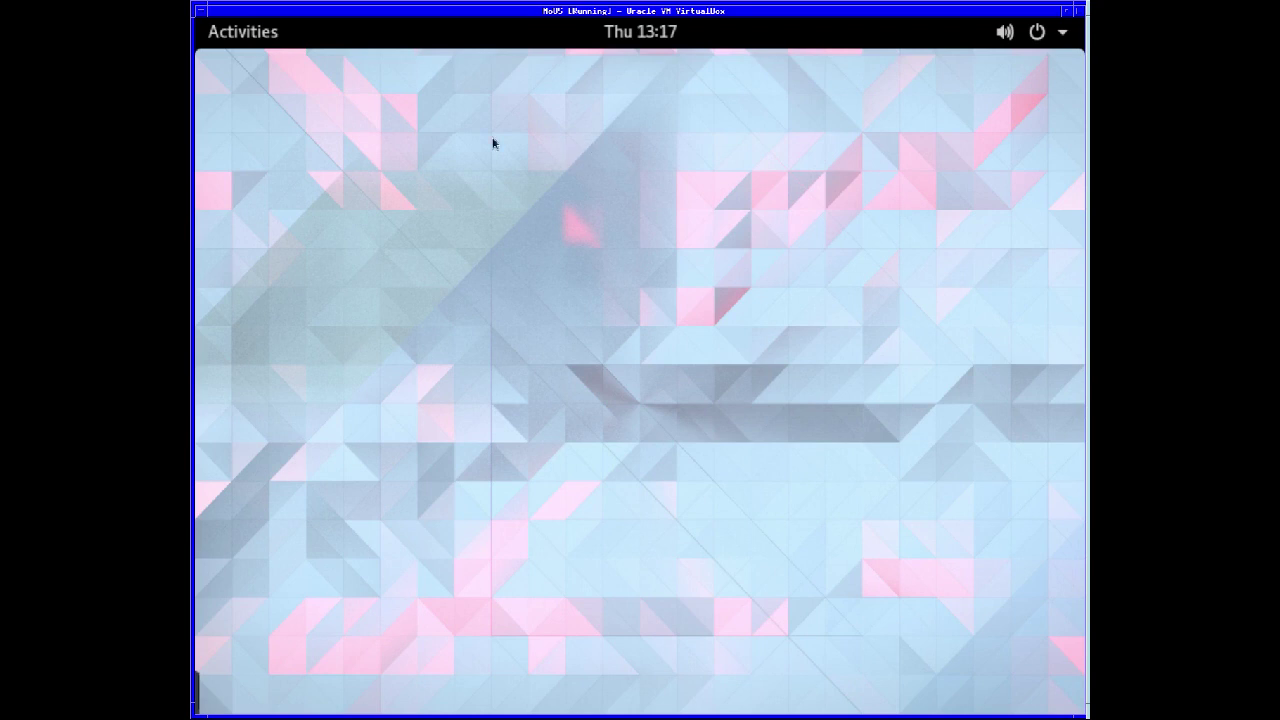
pyautogui.click(212, 32)
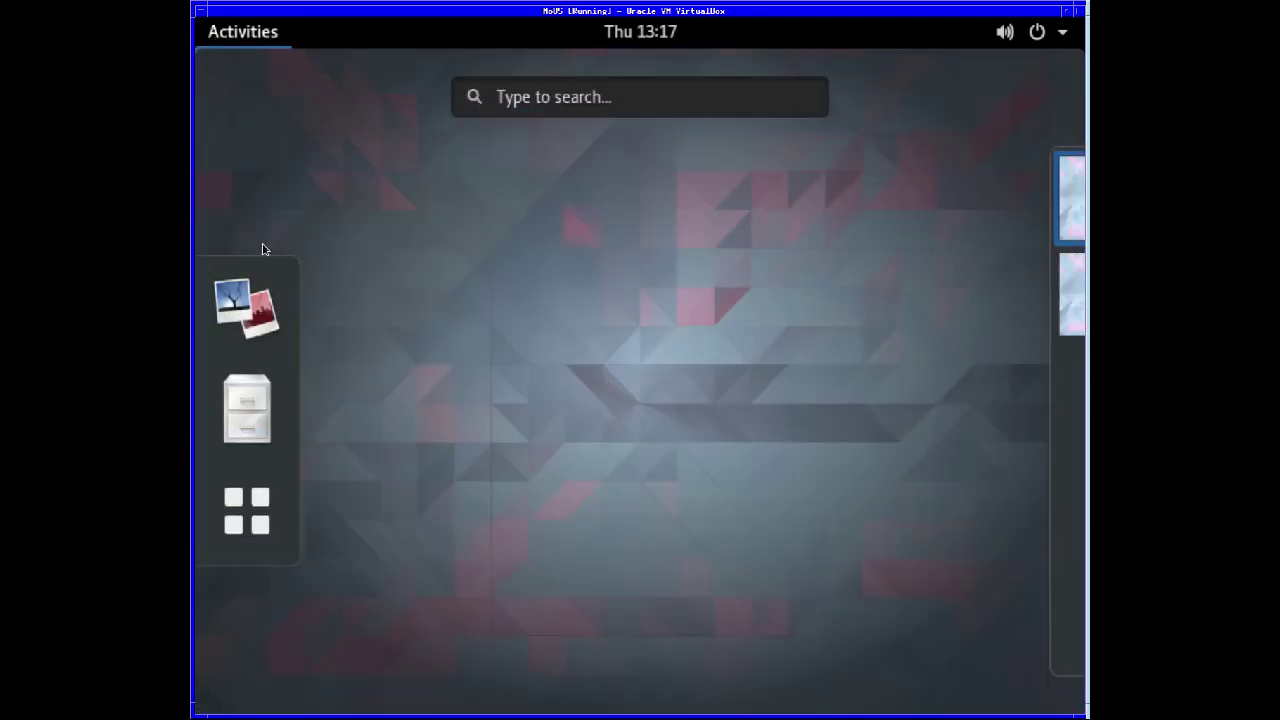
pyautogui.click(255, 508)
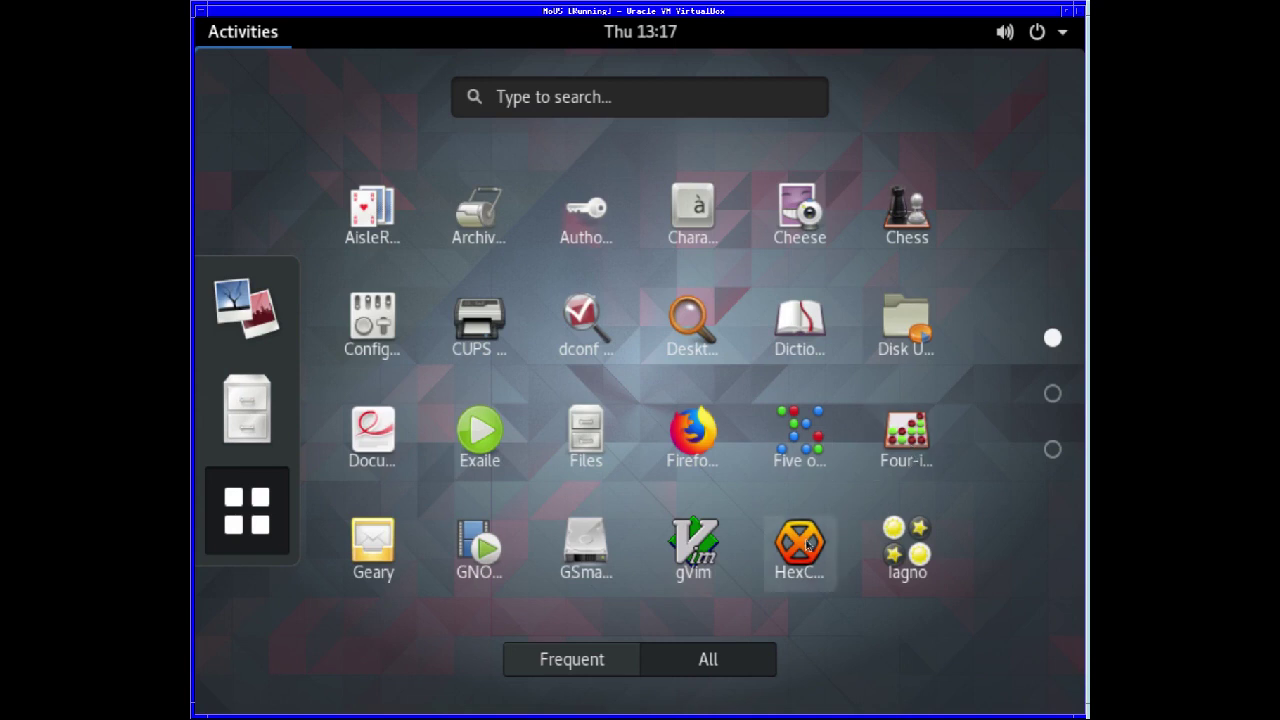
# - Page through the app grid to page 3, then back to page 1
pyautogui.click(1052, 394)
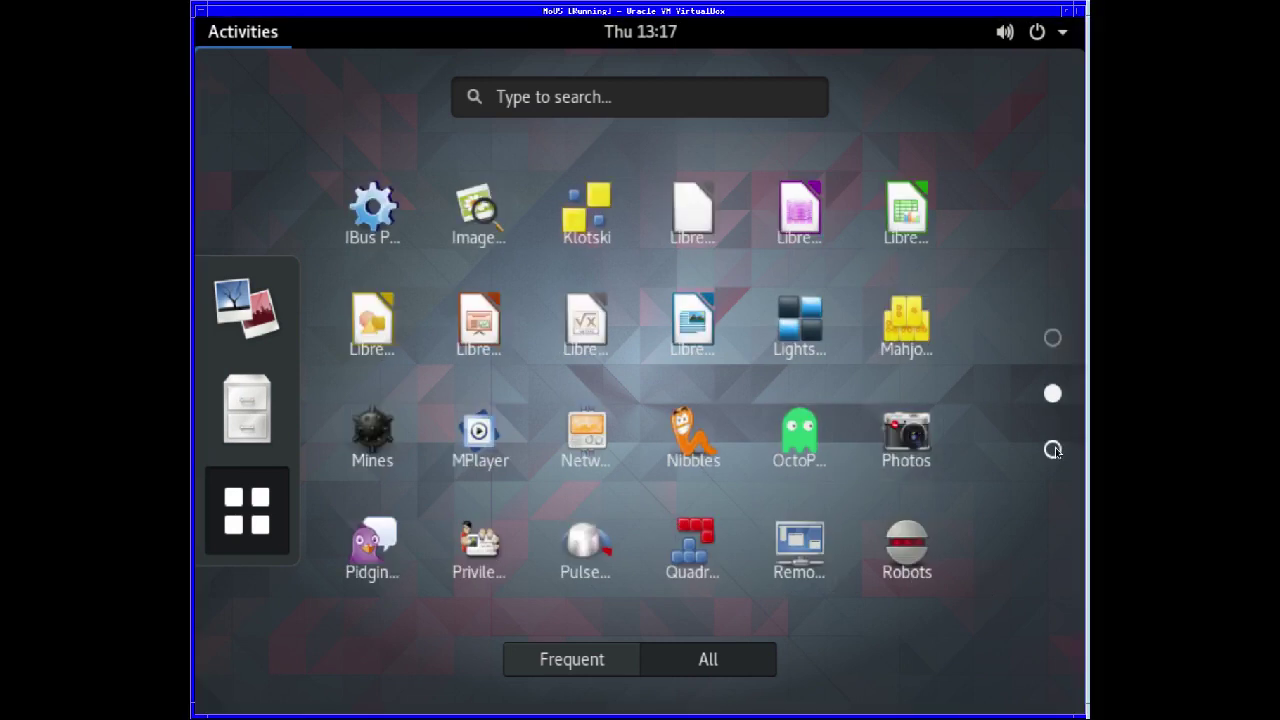
pyautogui.click(1052, 449)
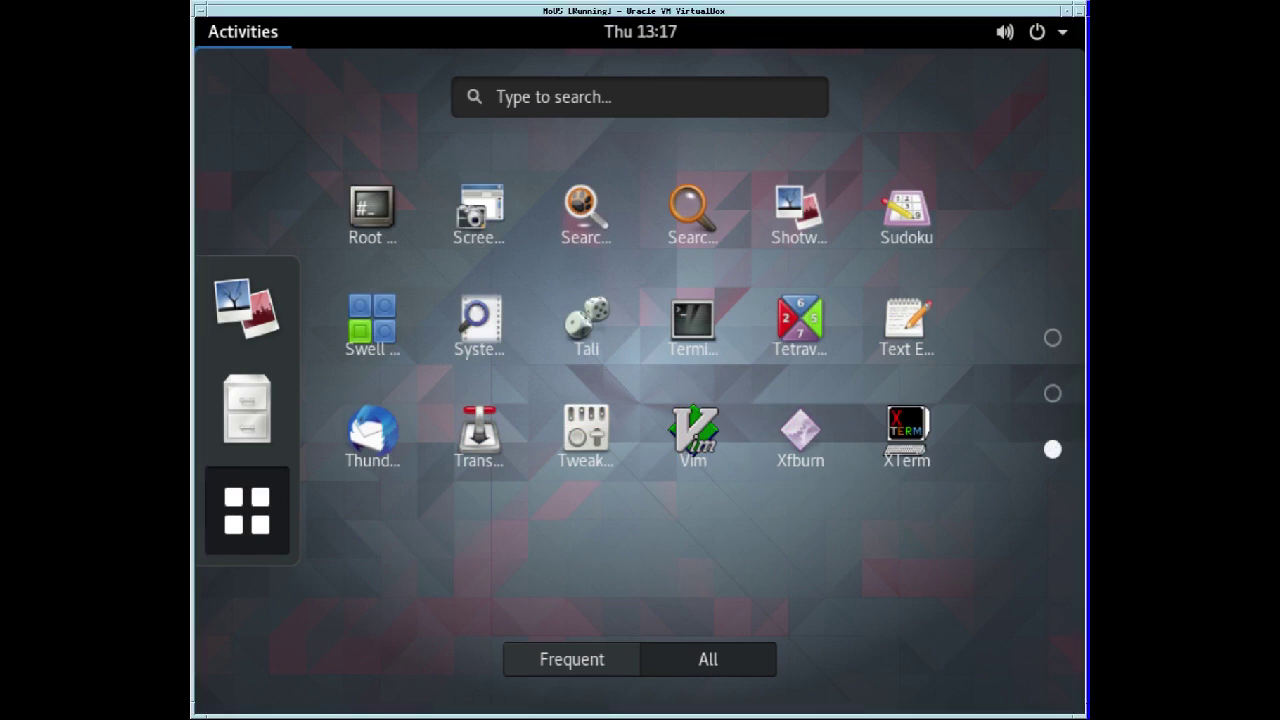
pyautogui.click(1052, 394)
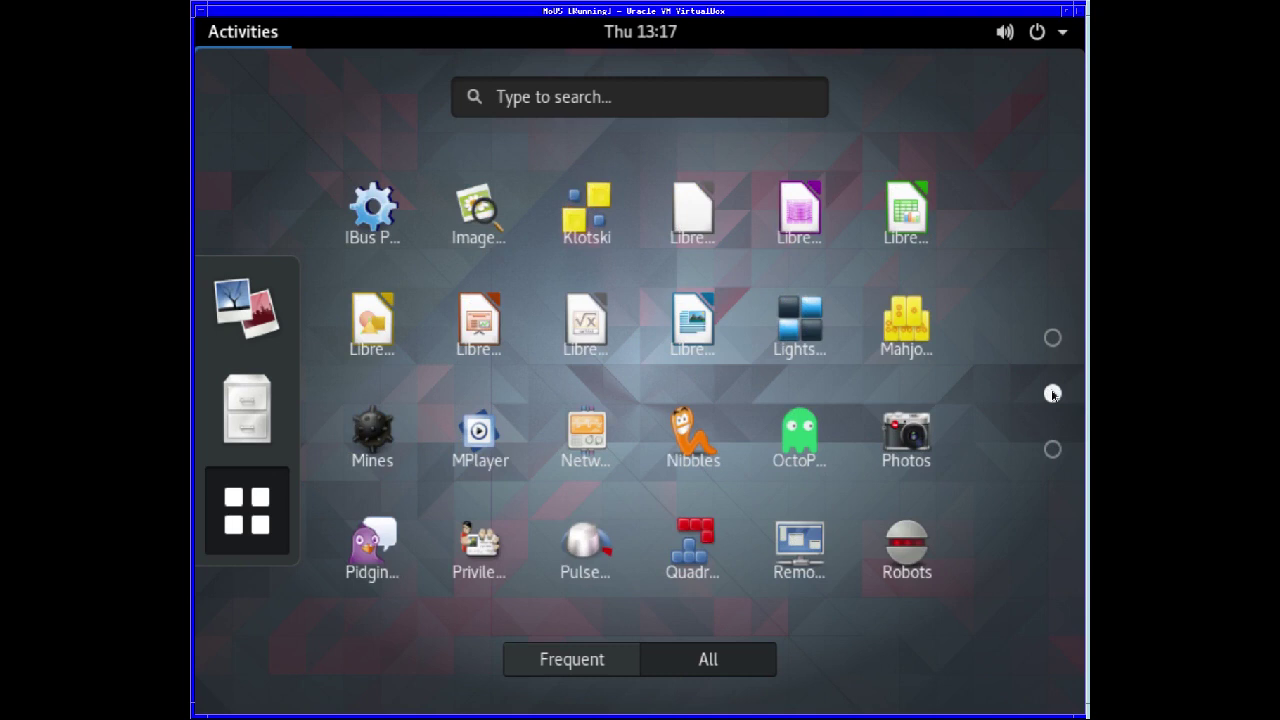
pyautogui.click(1052, 338)
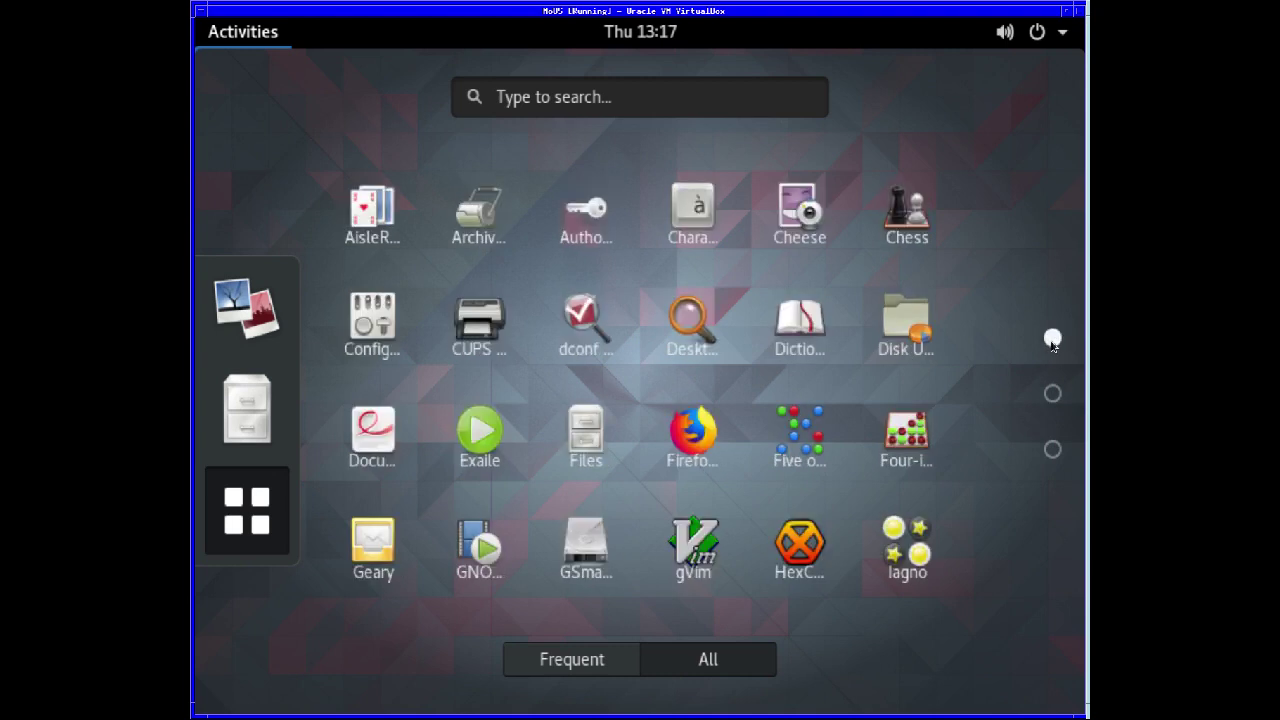
# - Launch Firefox and confirm via Help > About Firefox that it is version 62.0 (64-bit)
pyautogui.click(697, 433)
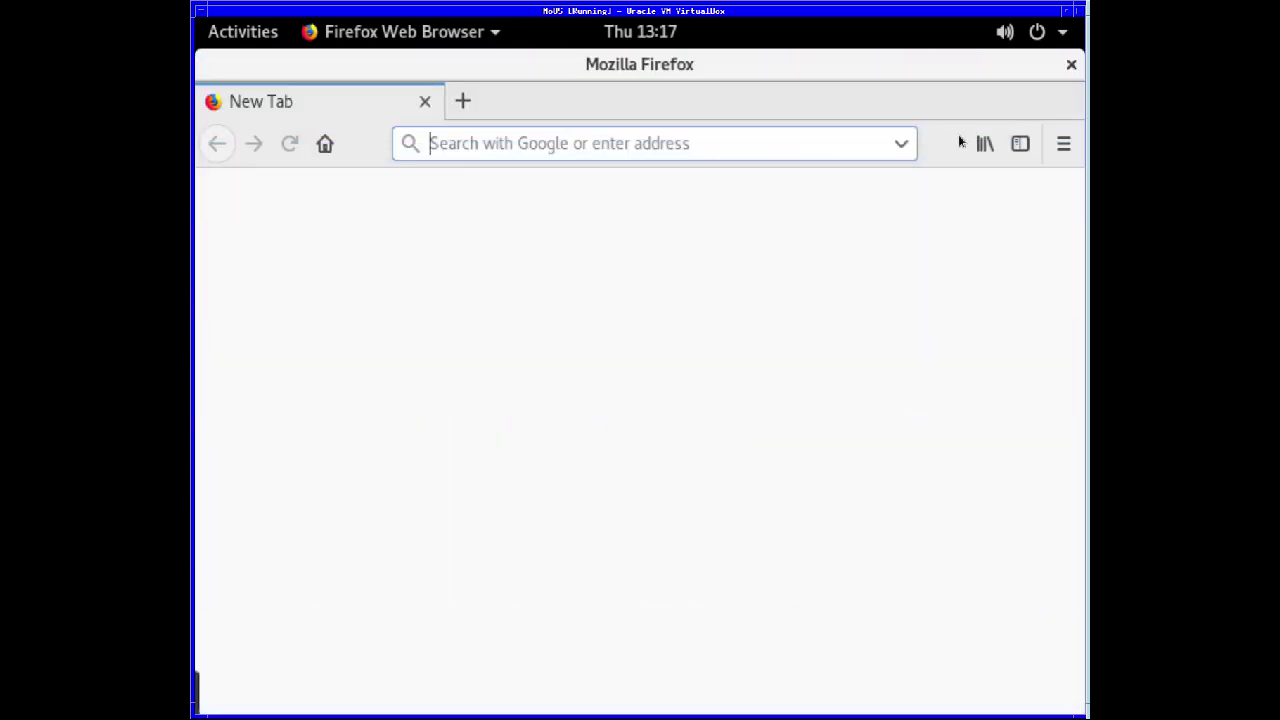
pyautogui.click(1062, 144)
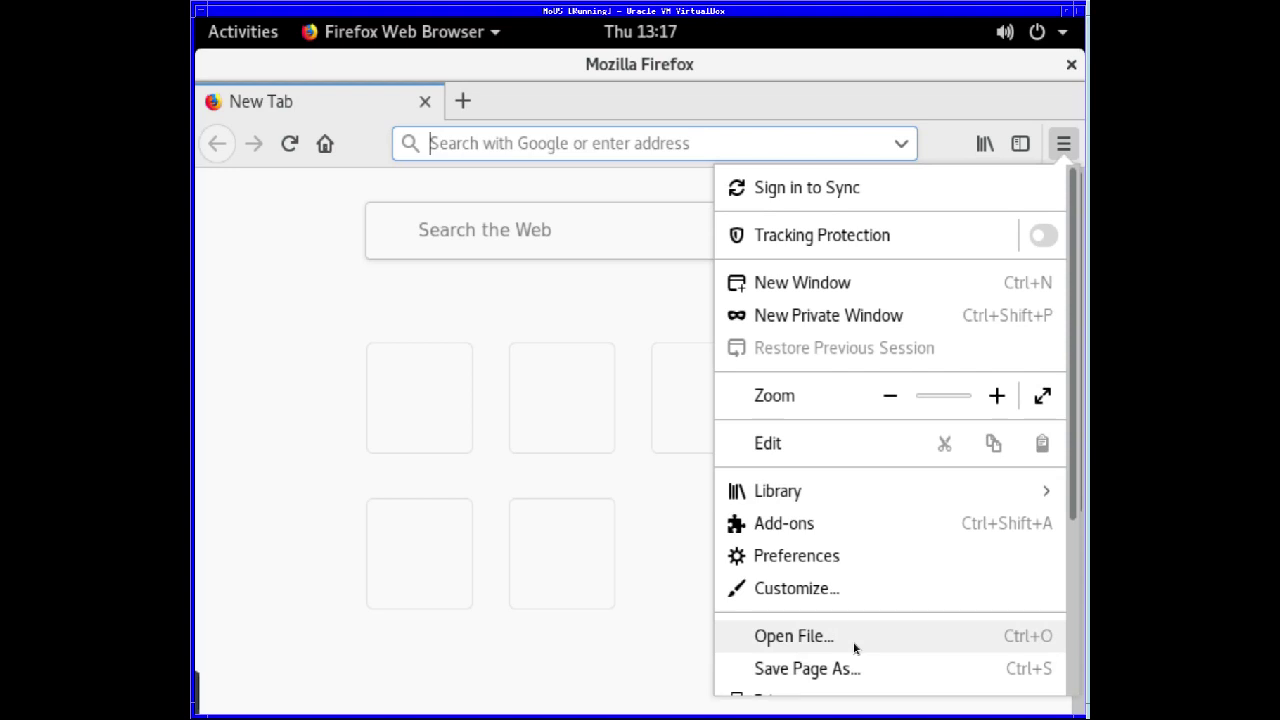
pyautogui.scroll(-3, 855, 650)
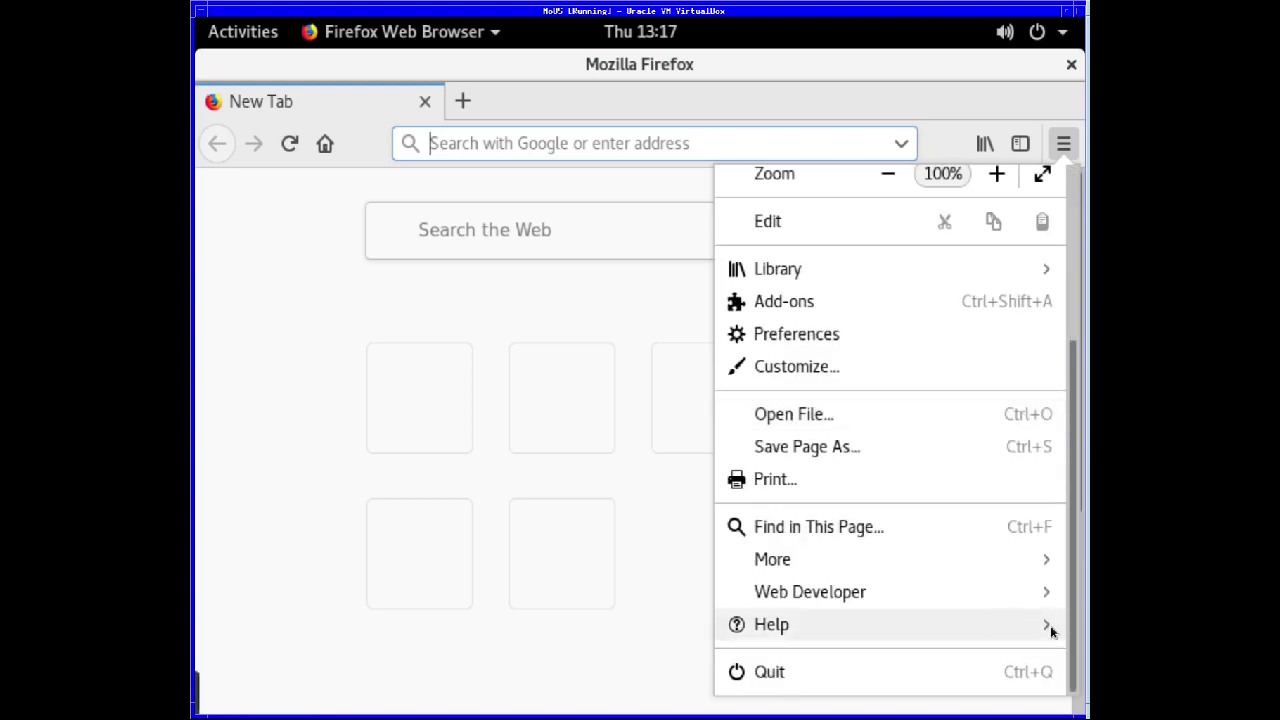
pyautogui.click(980, 625)
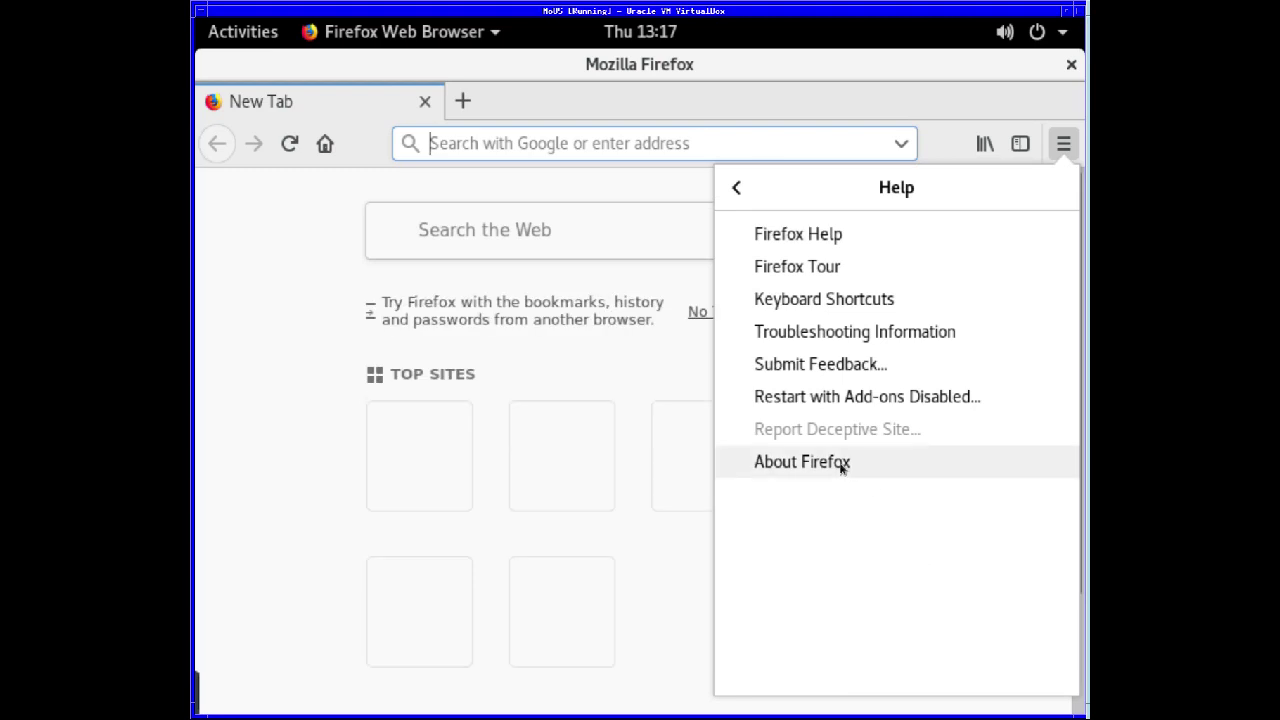
pyautogui.press('Escape')
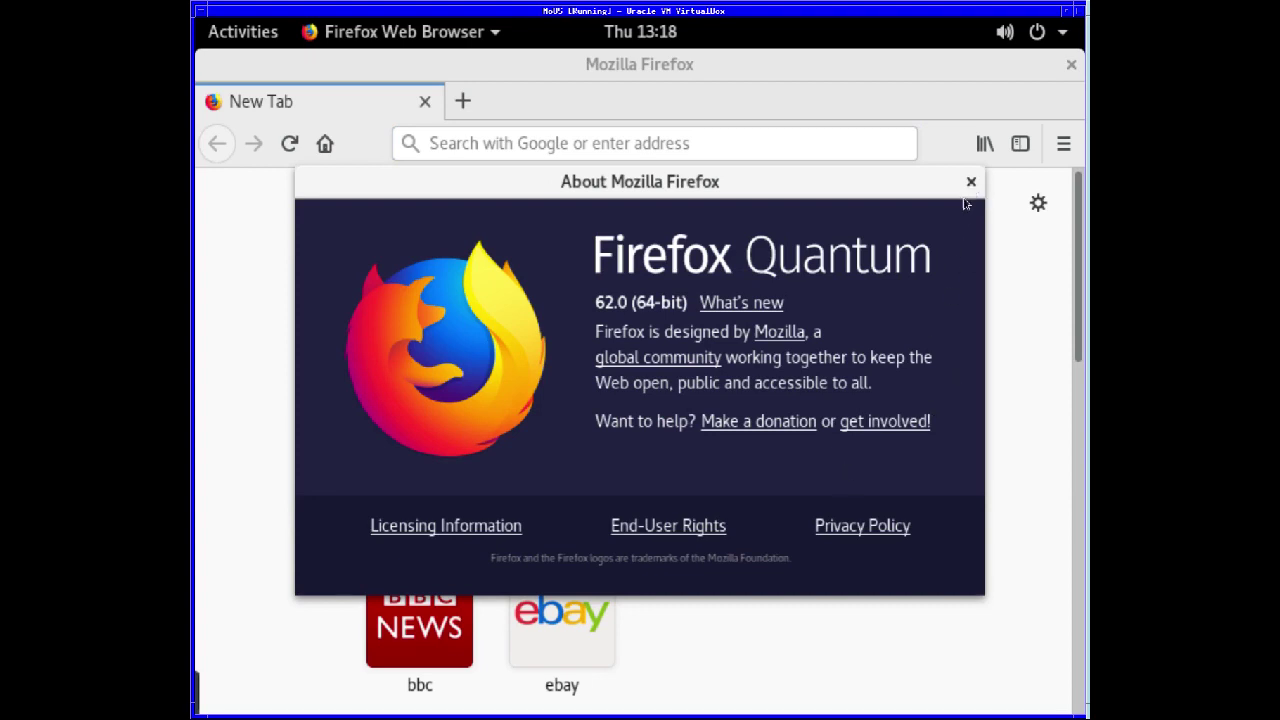
pyautogui.click(998, 340)
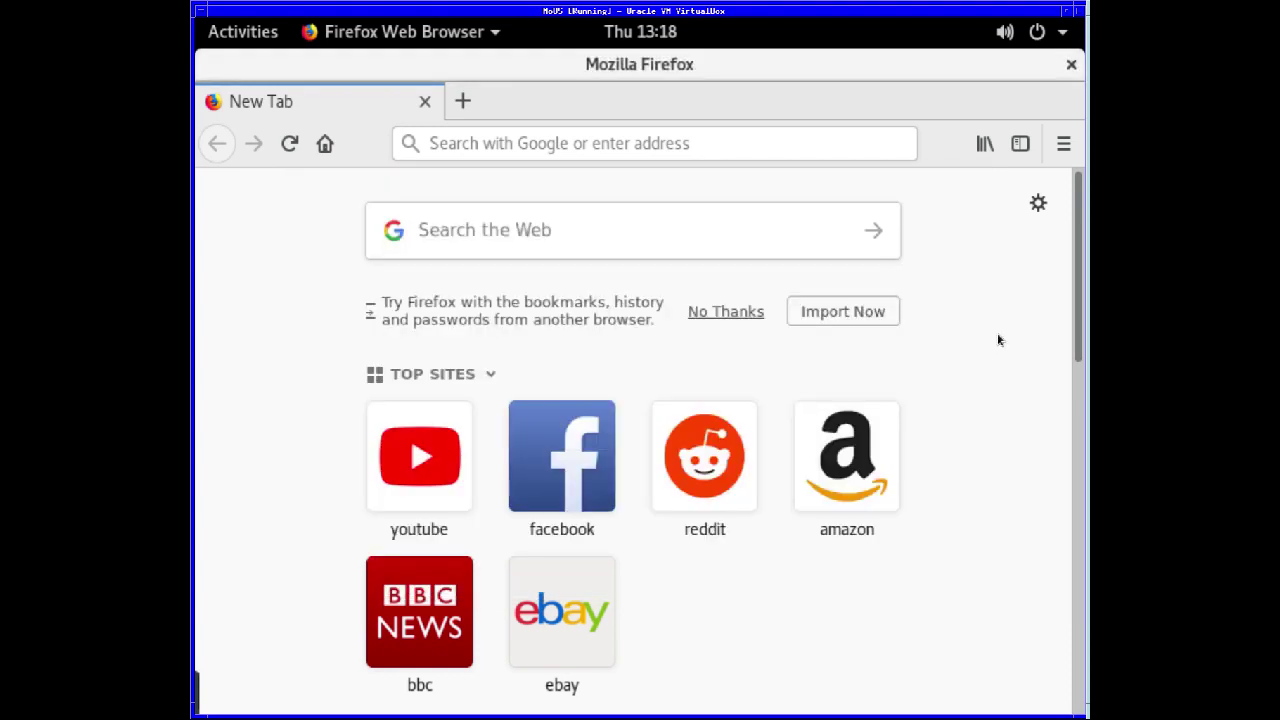
# - Close Firefox and launch Terminal from the third page of the application grid
pyautogui.click(803, 138)
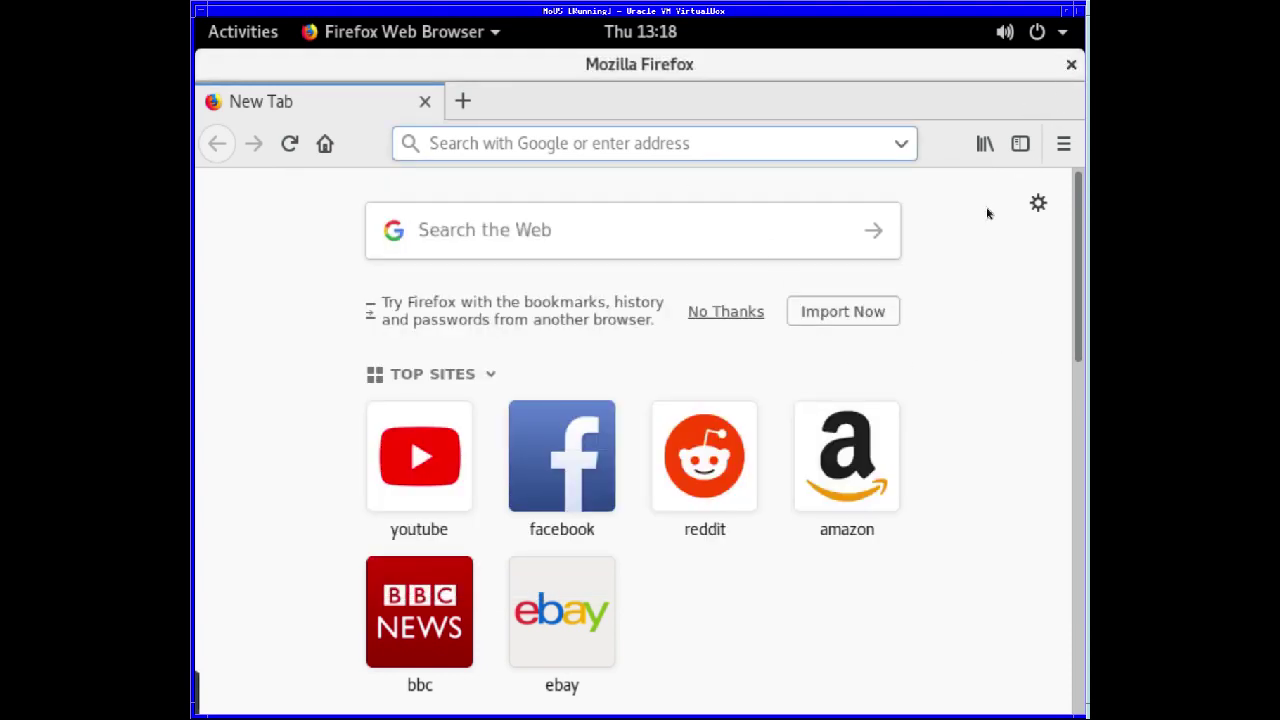
pyautogui.click(1071, 64)
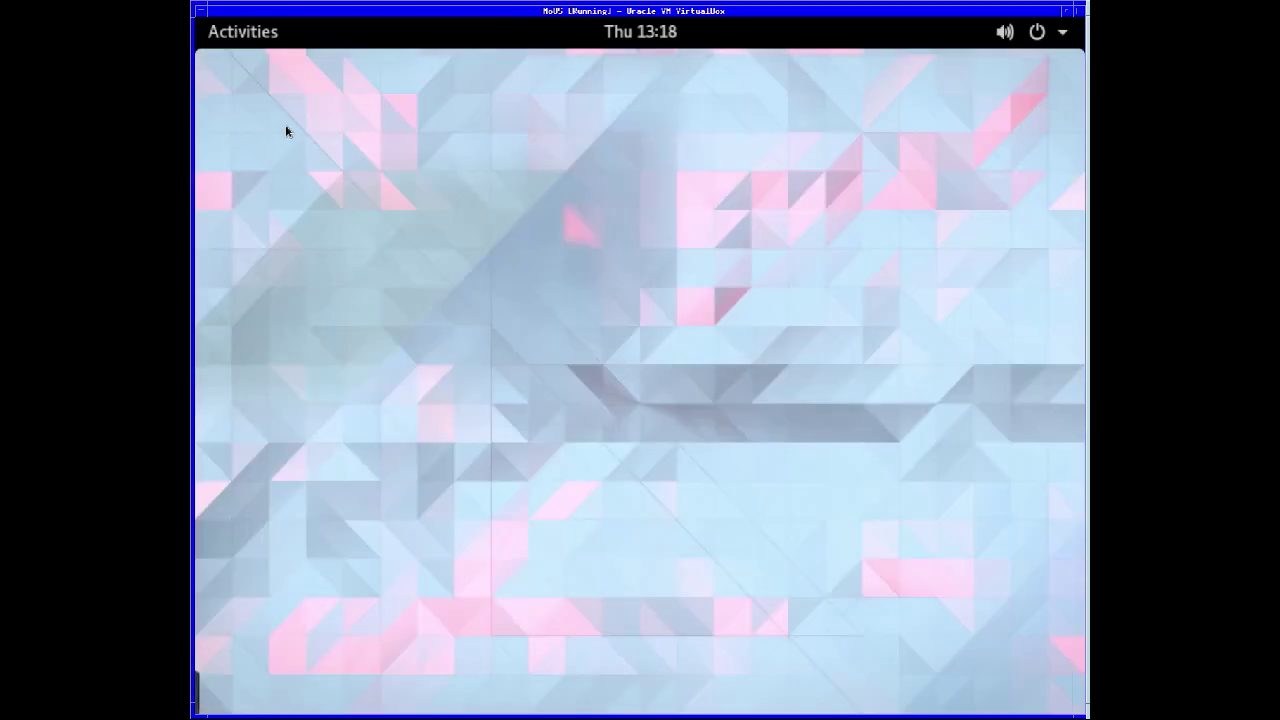
pyautogui.press('super')
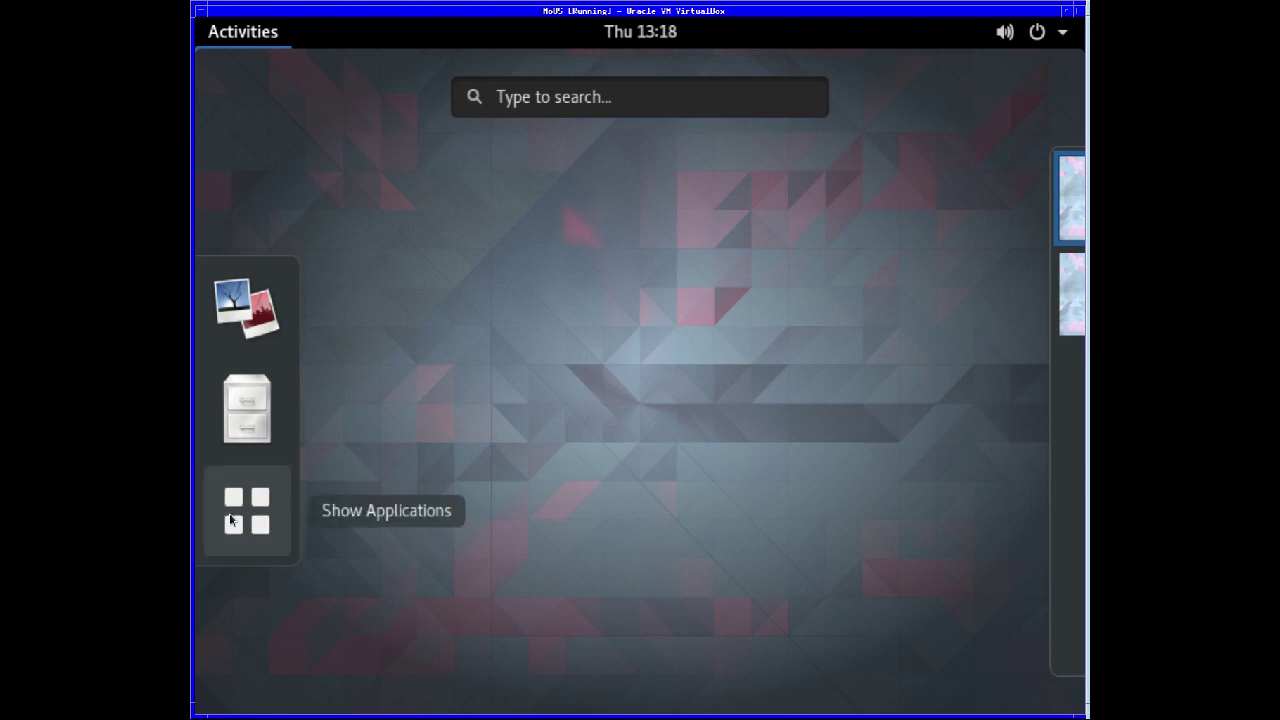
pyautogui.click(297, 516)
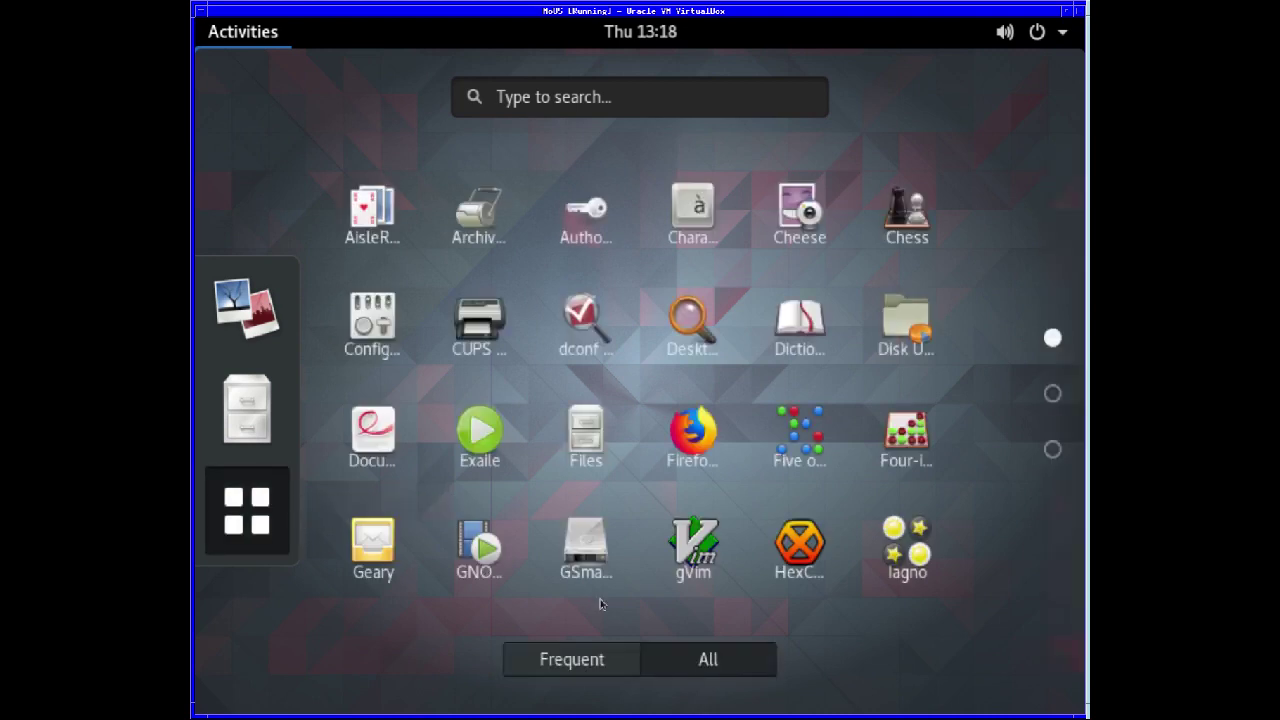
pyautogui.click(1052, 394)
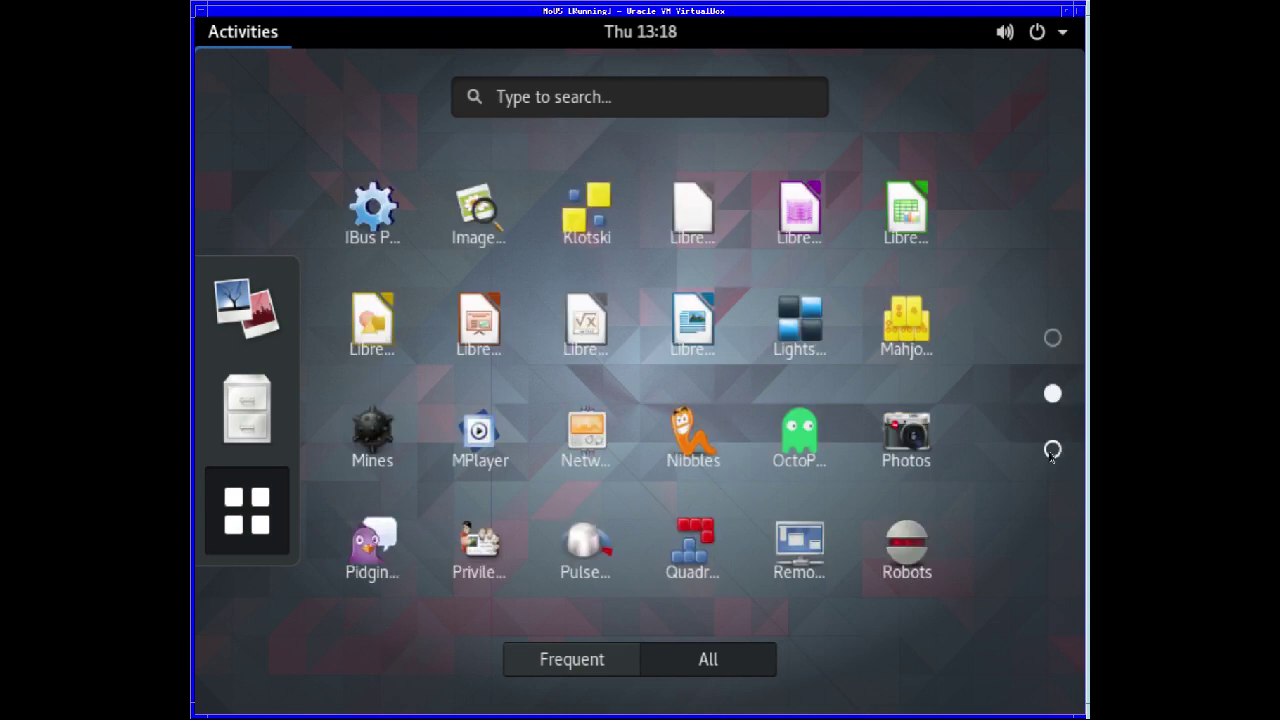
pyautogui.click(1052, 450)
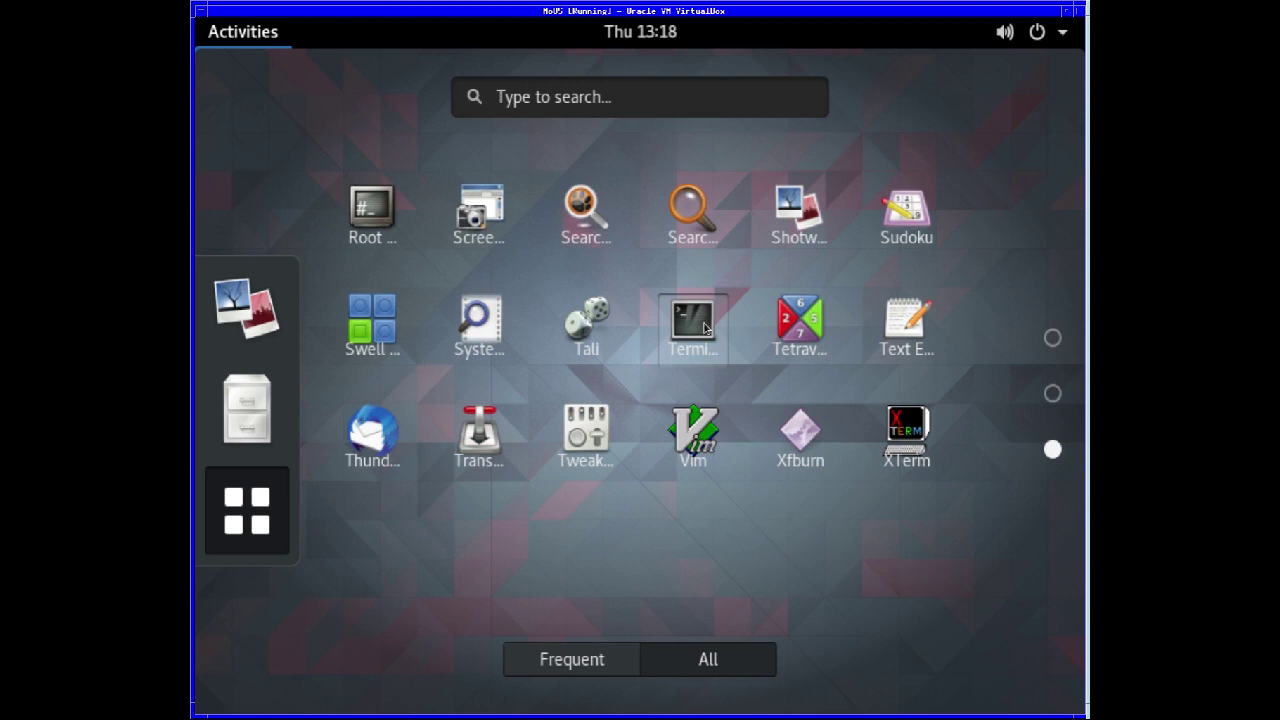
pyautogui.click(704, 327)
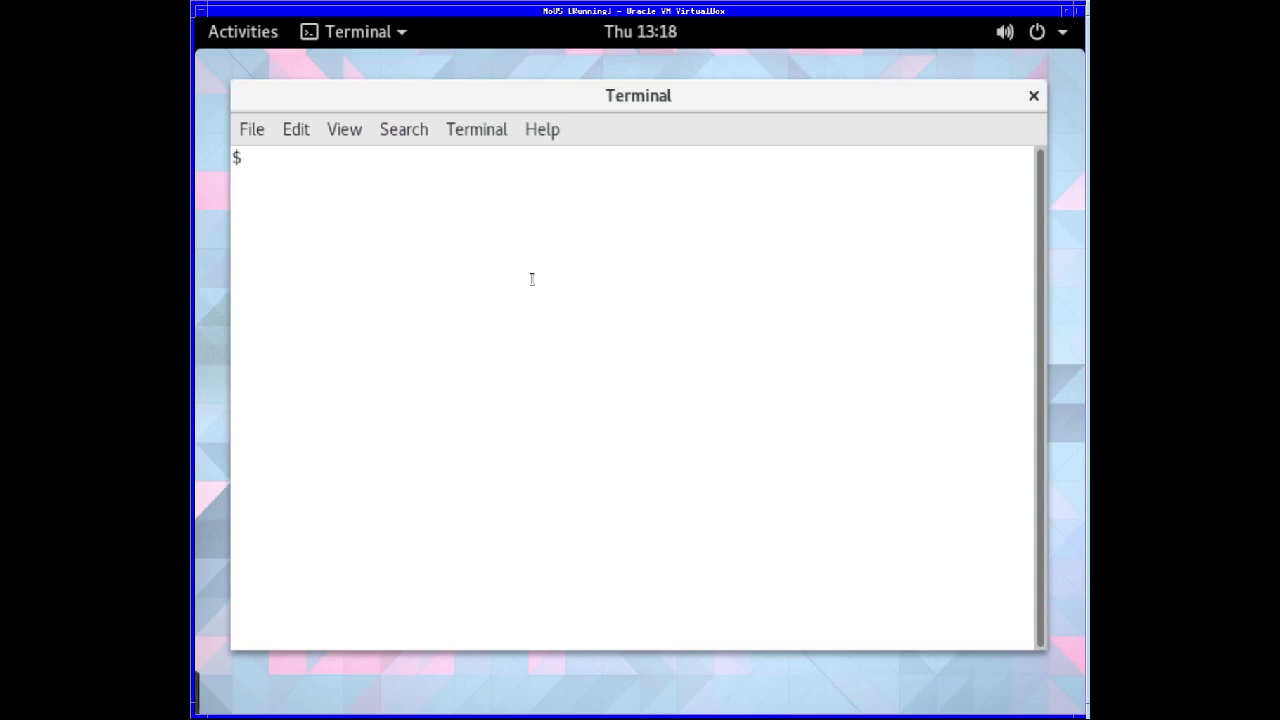
# - Run uname -a to show FreeBSD 11.1-RELEASE-p14 amd64, then exit Terminal with Ctrl+D
pyautogui.write('uname -a')
pyautogui.press('Return')
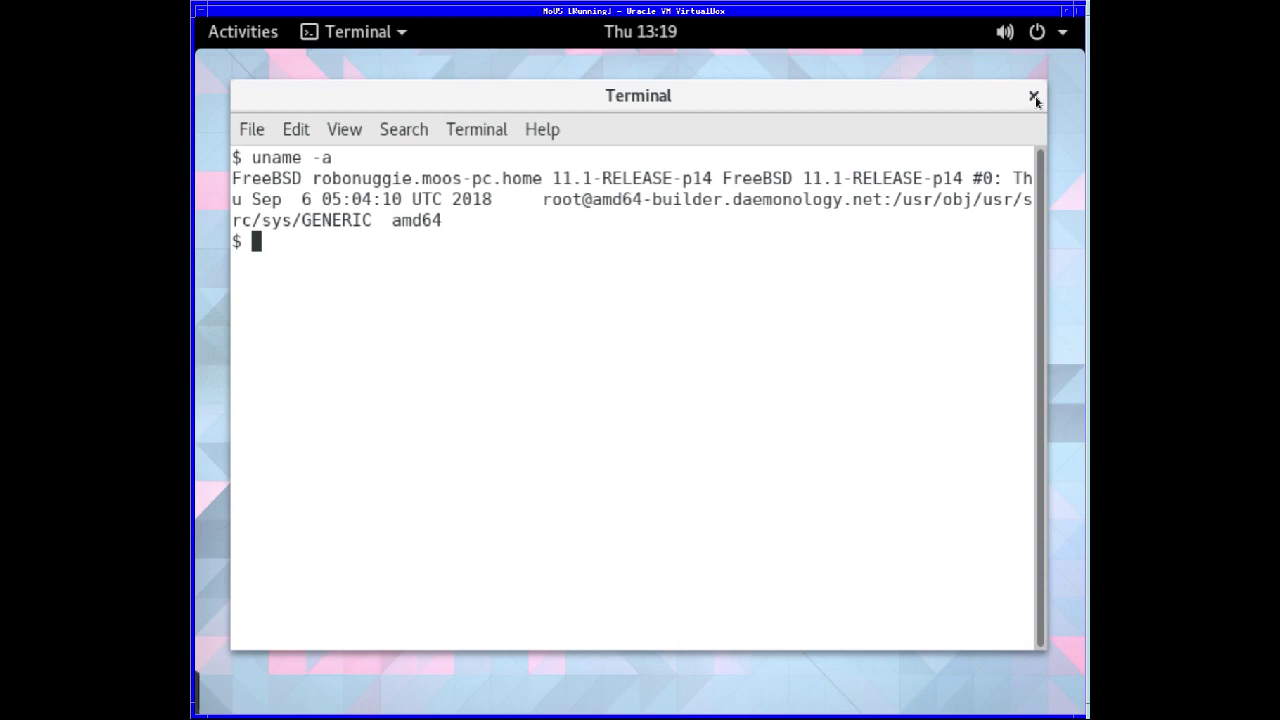
pyautogui.hotkey('ctrl', 'd')
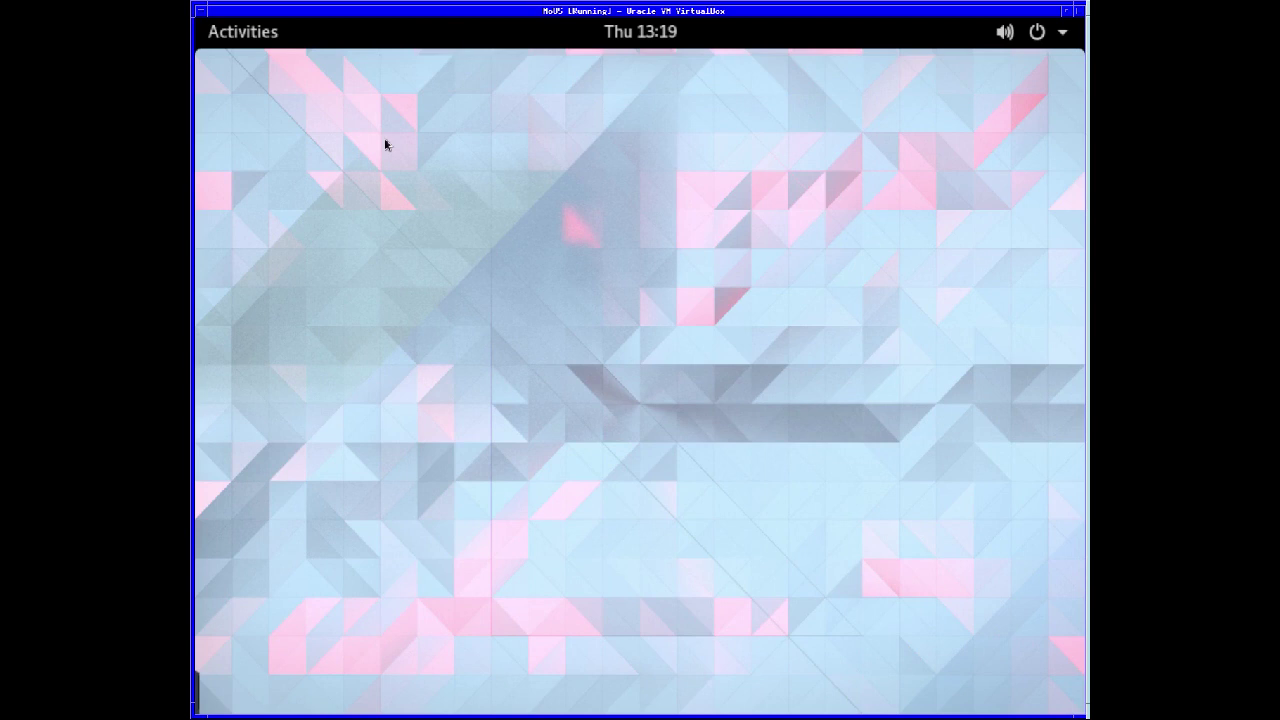
# - Browse the app grid pages and launch the Configuration Editor from page 1
pyautogui.click(210, 35)
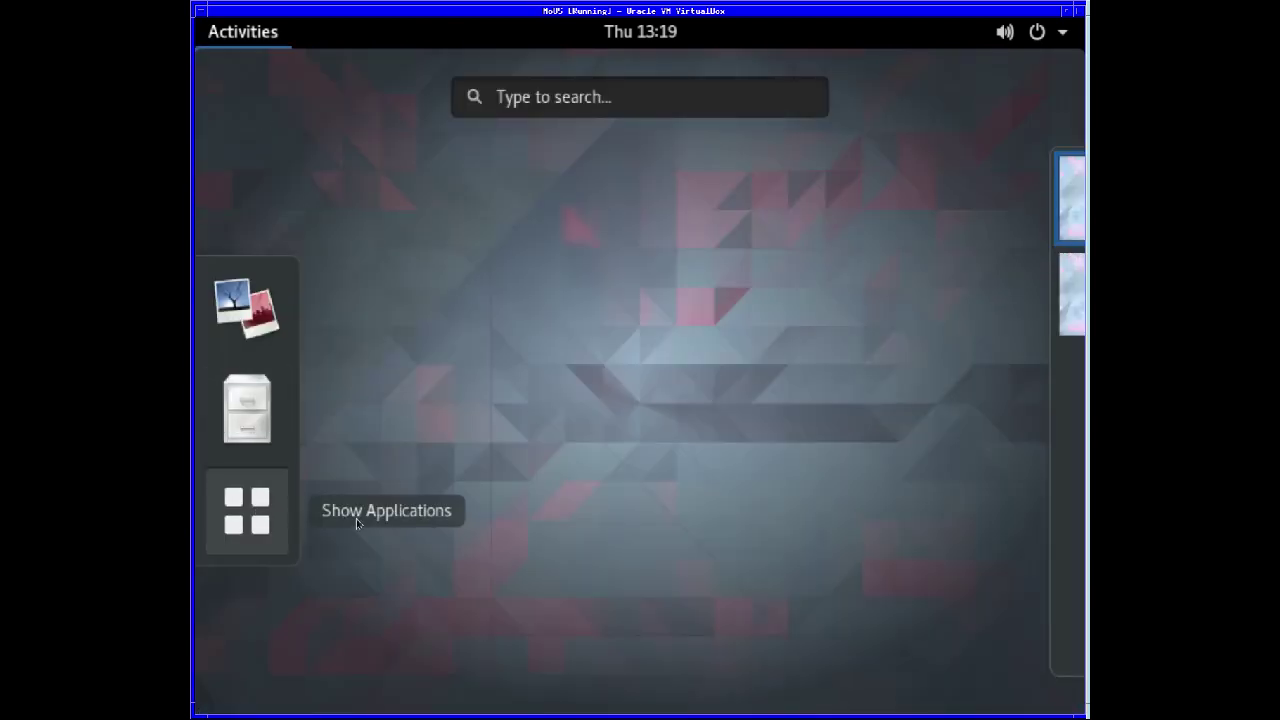
pyautogui.press('super+a')
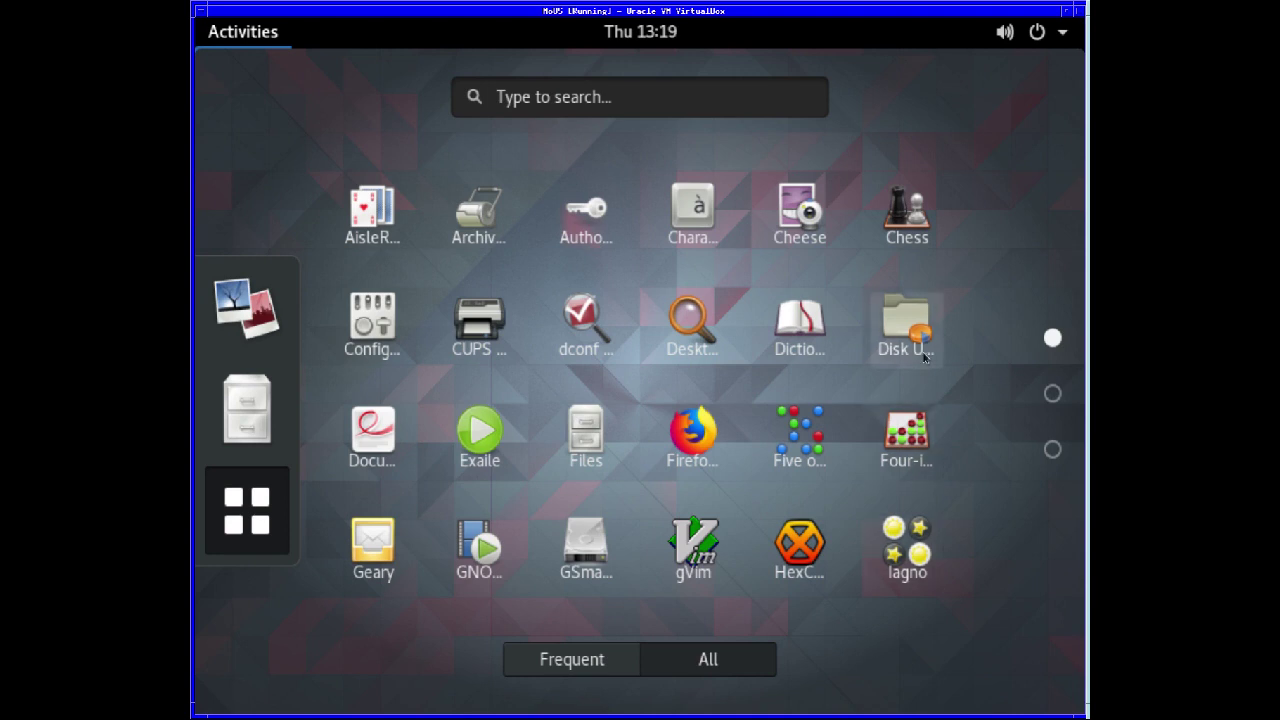
pyautogui.click(1052, 394)
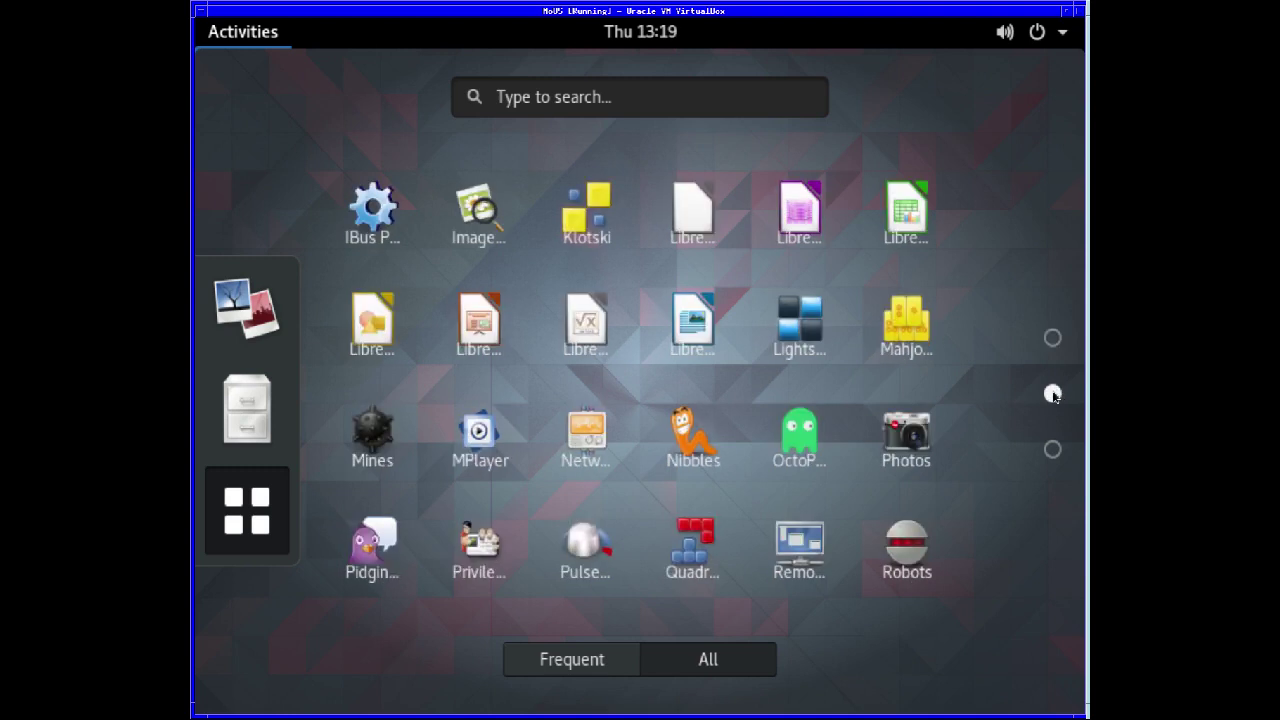
pyautogui.click(1052, 449)
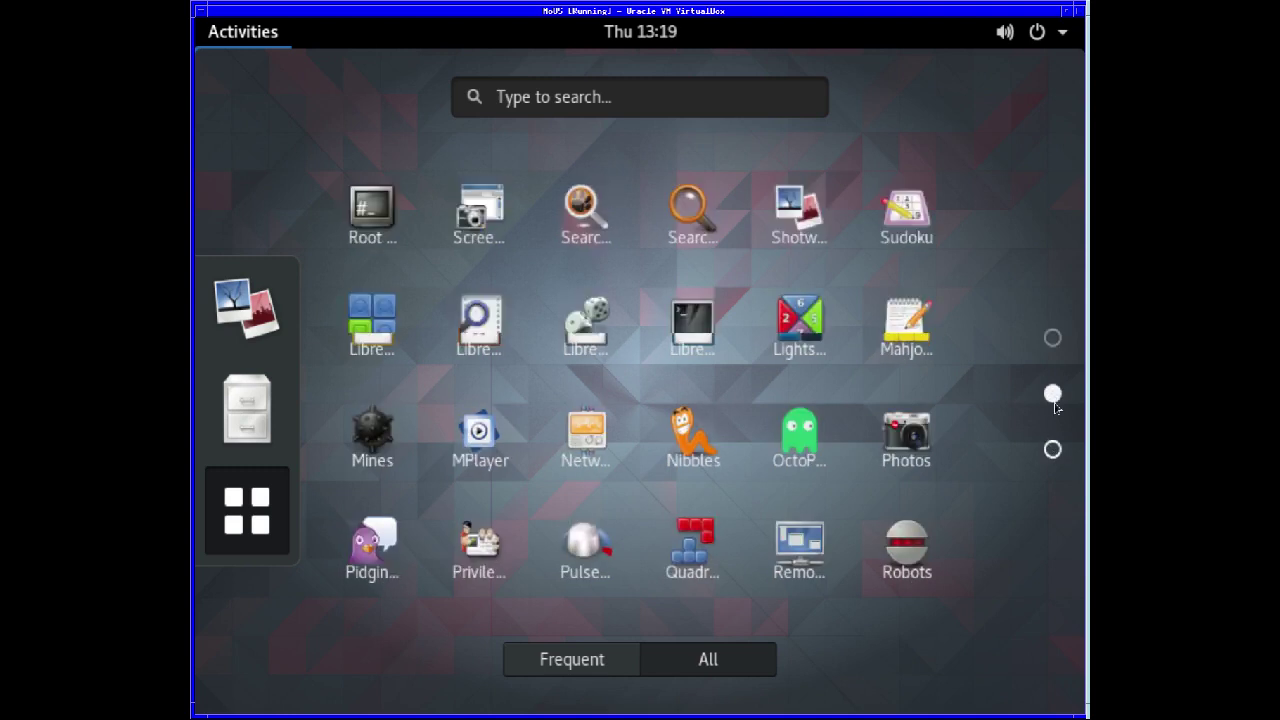
pyautogui.click(1053, 339)
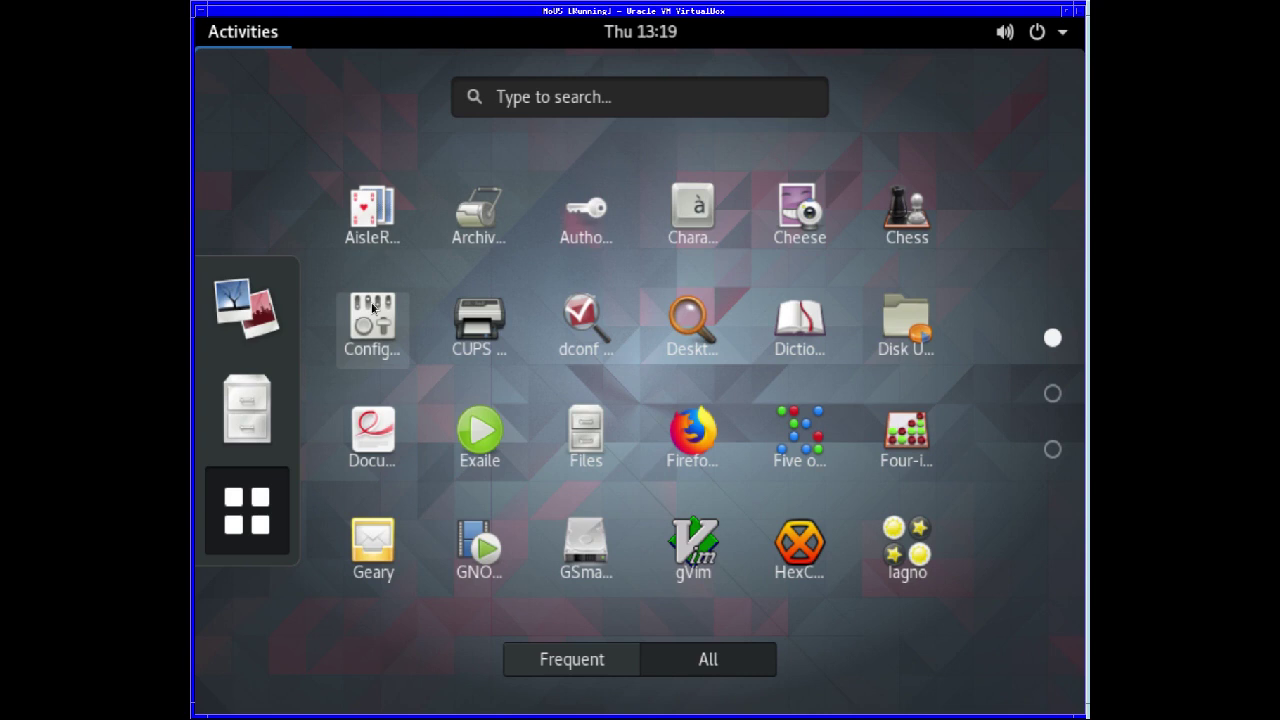
pyautogui.click(372, 308)
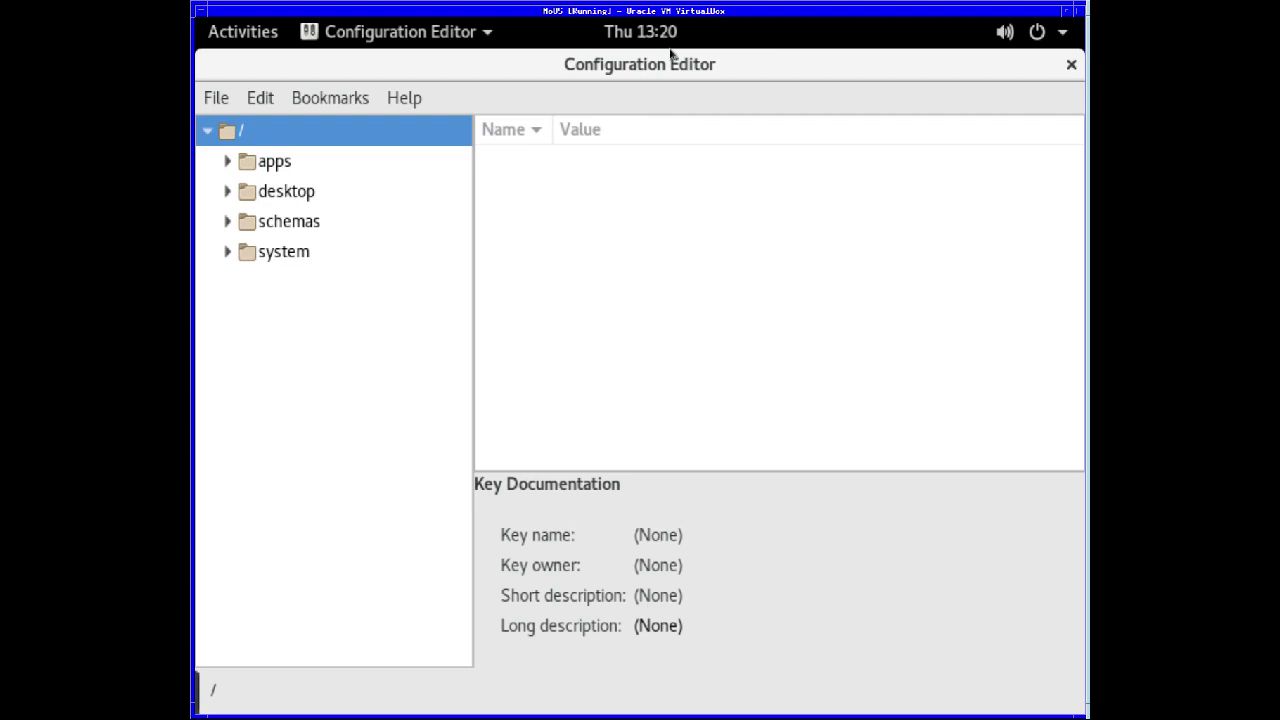
# - Close the Configuration Editor after viewing its apps, desktop, schemas and system branches
pyautogui.click(1072, 65)
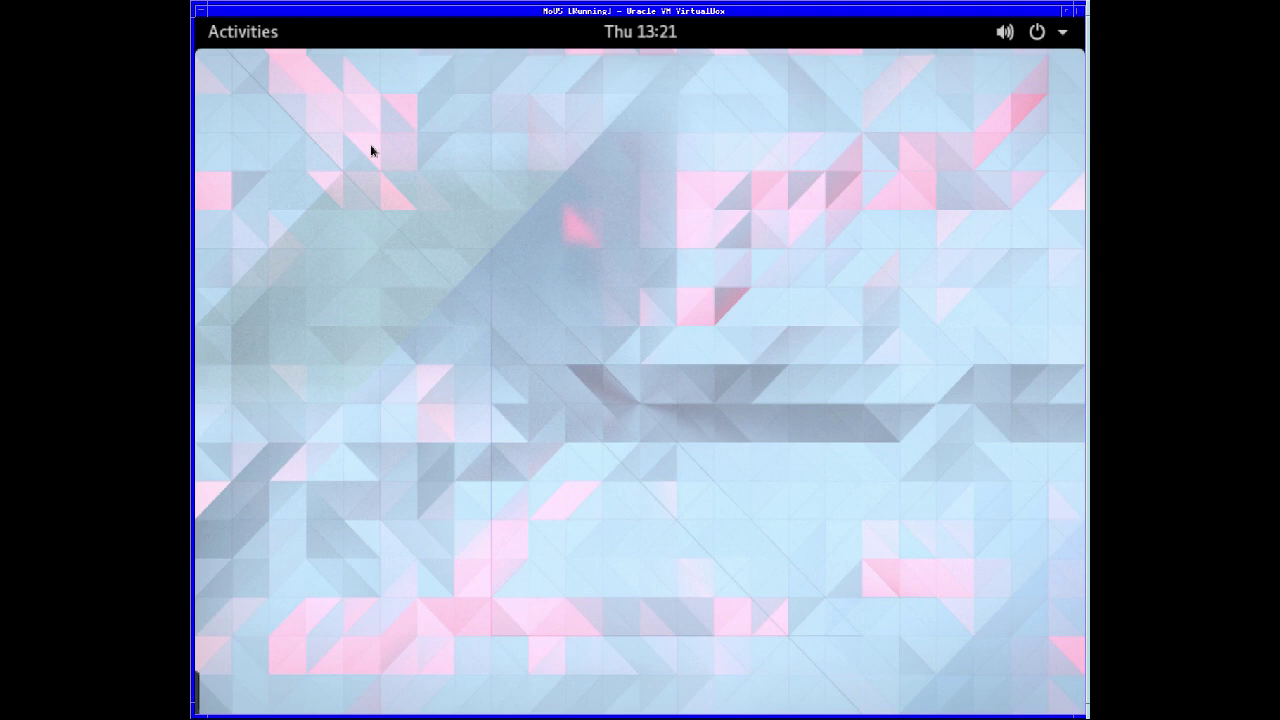
# - Launch a new Terminal from the third page of the application grid
pyautogui.click(240, 38)
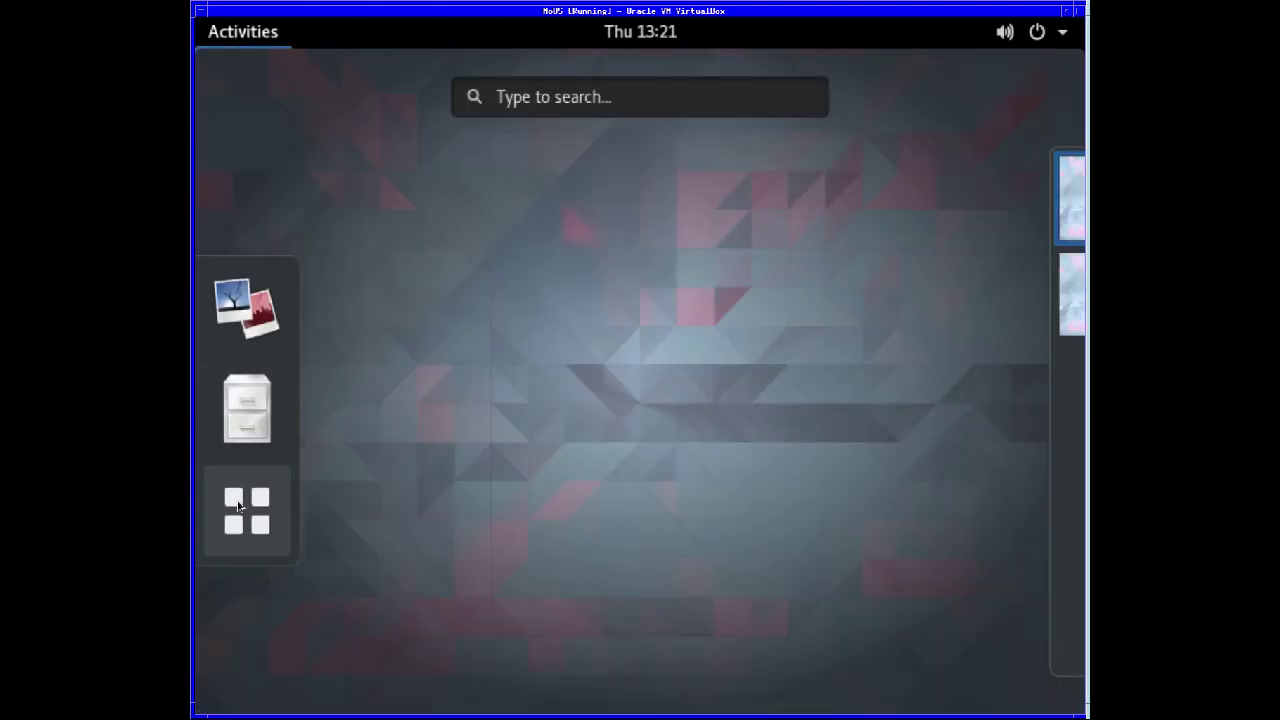
pyautogui.click(278, 503)
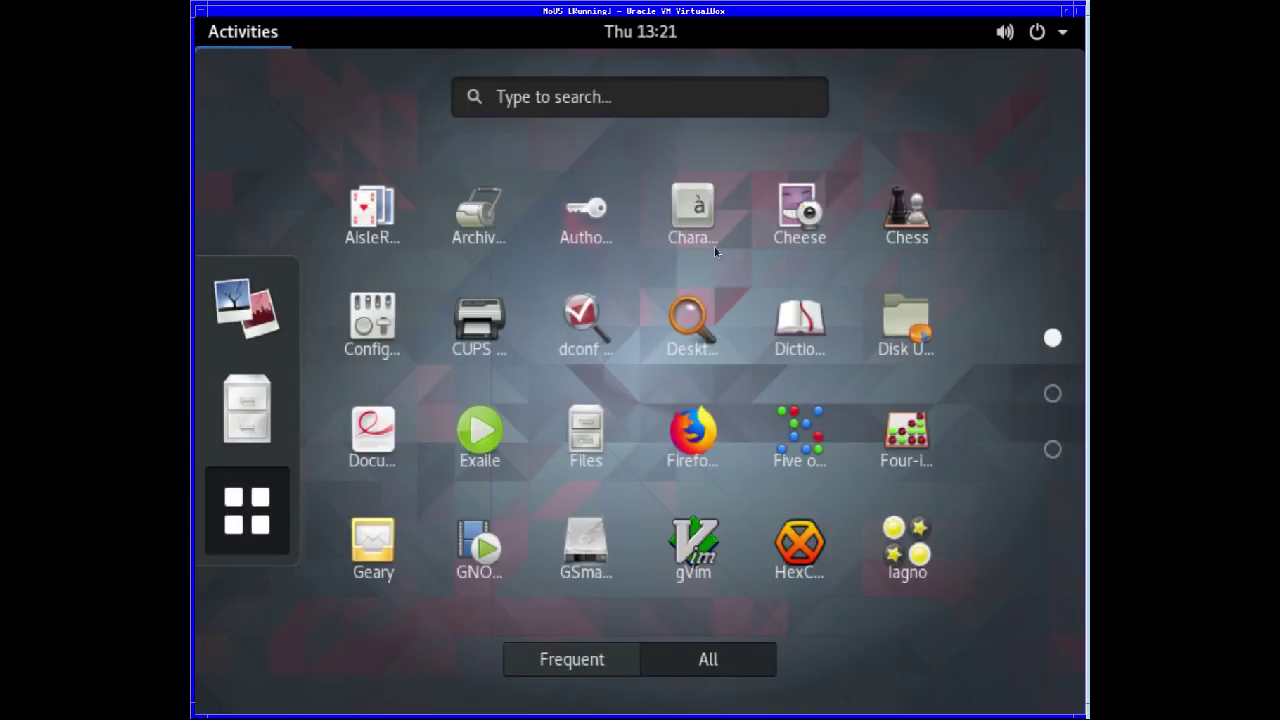
pyautogui.click(1052, 393)
pyautogui.click(1052, 450)
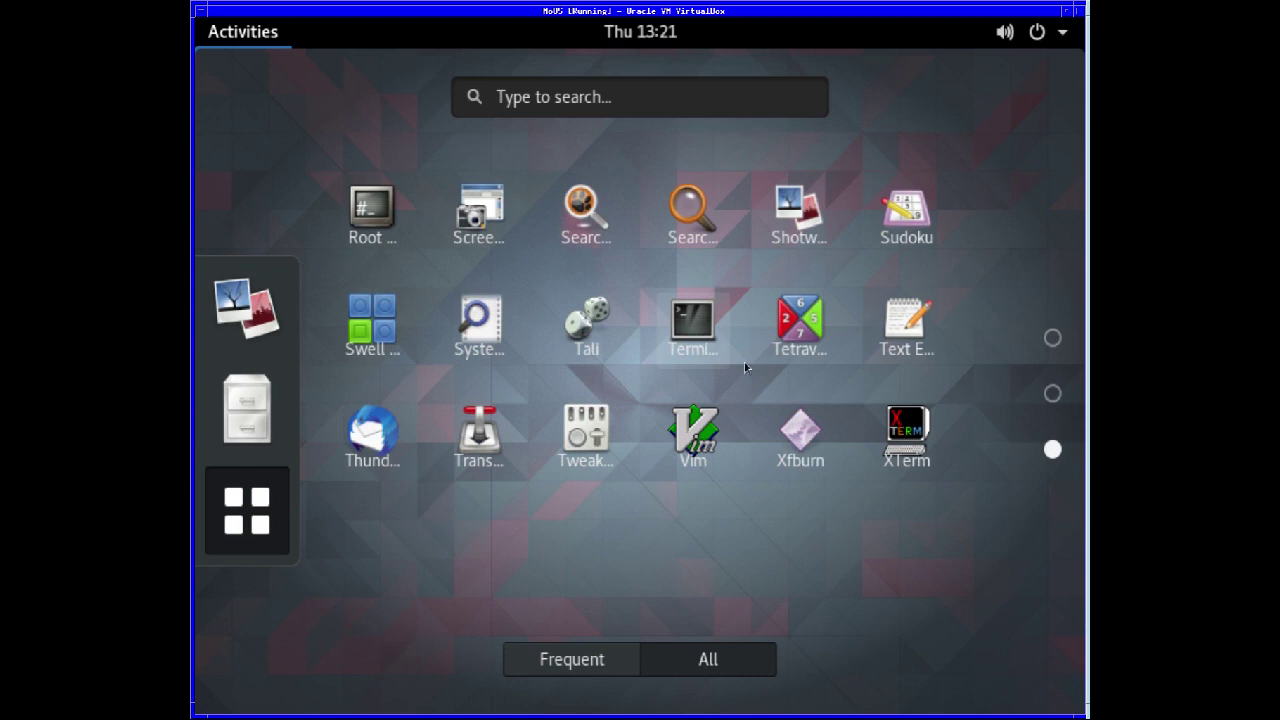
pyautogui.press('Return')
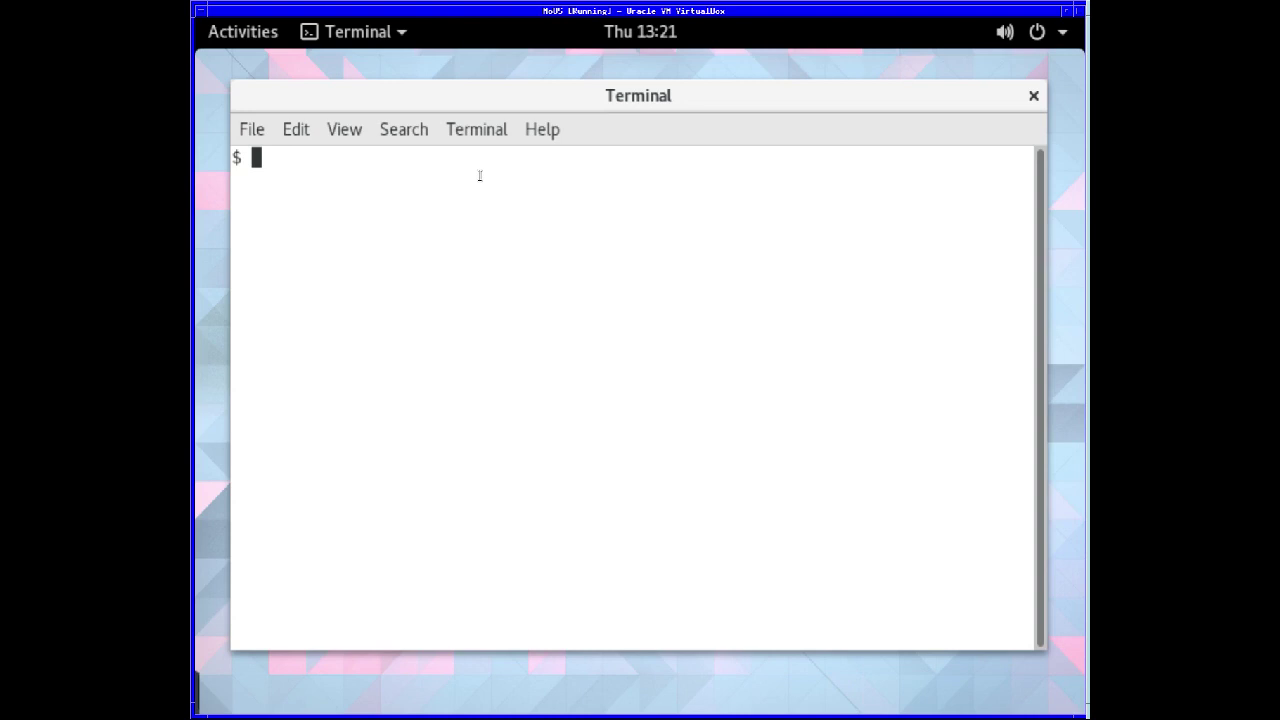
# - Run top to list live processes and enlarge the terminal window slightly
pyautogui.write('top')
pyautogui.press('Return')
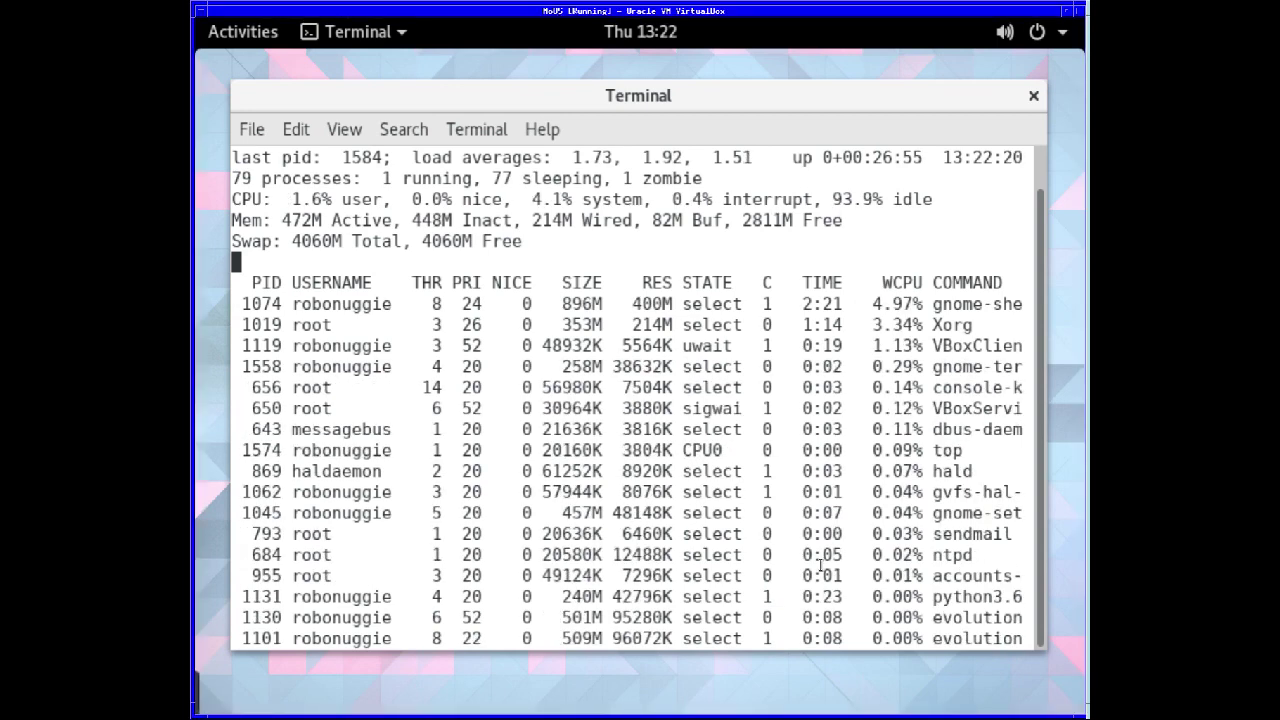
pyautogui.moveTo(1046, 651); pyautogui.dragTo(1066, 692)
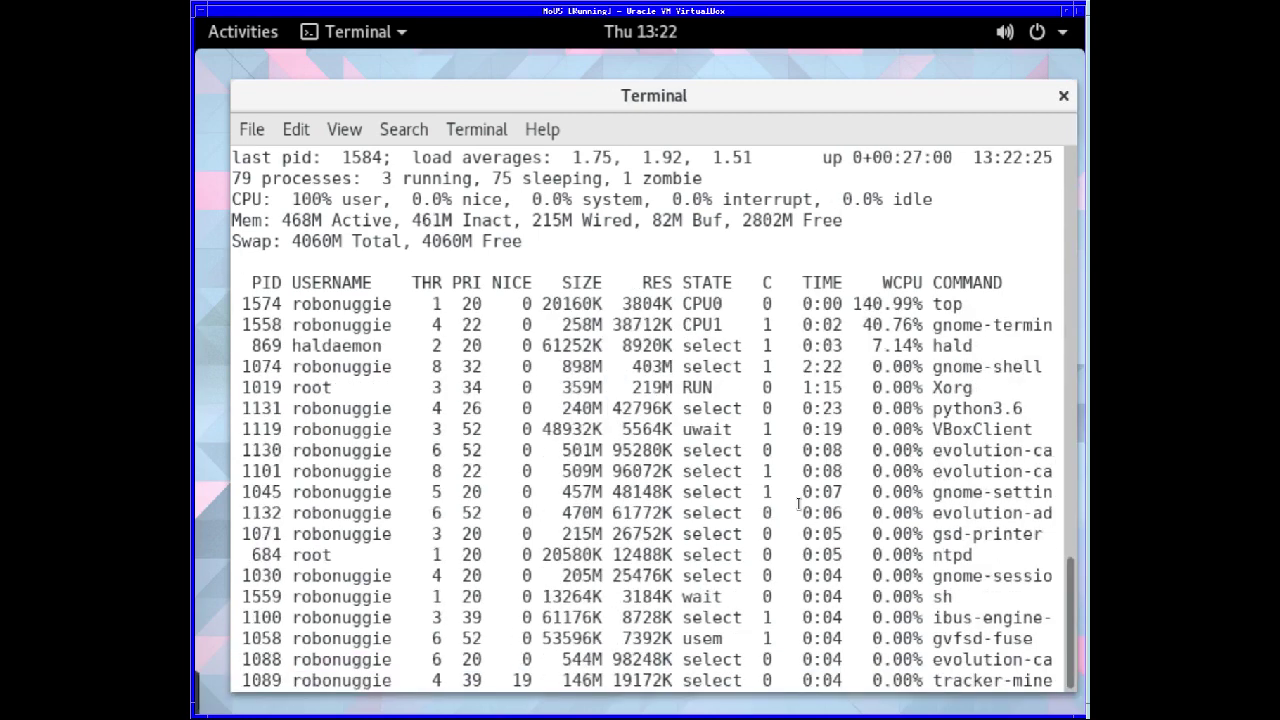